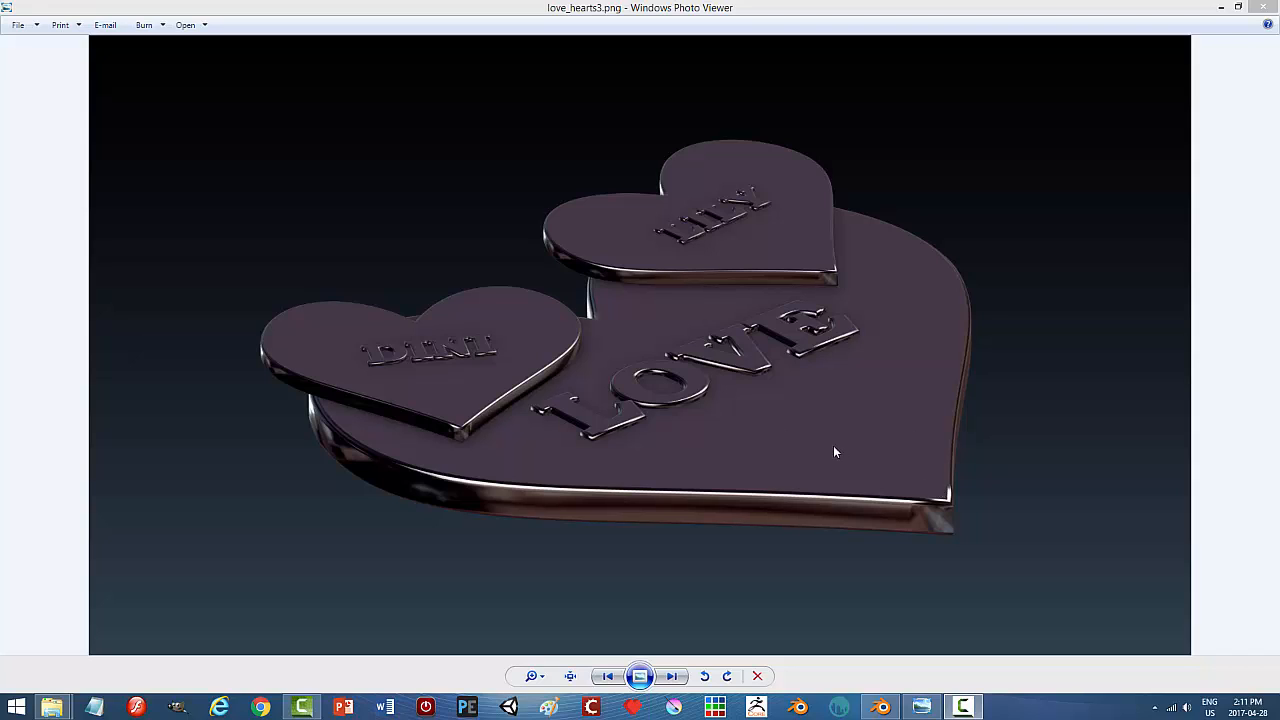
Inspect the finished hearts render love_hearts3.png at a larger size, and switch to Blender.
click(570, 676)
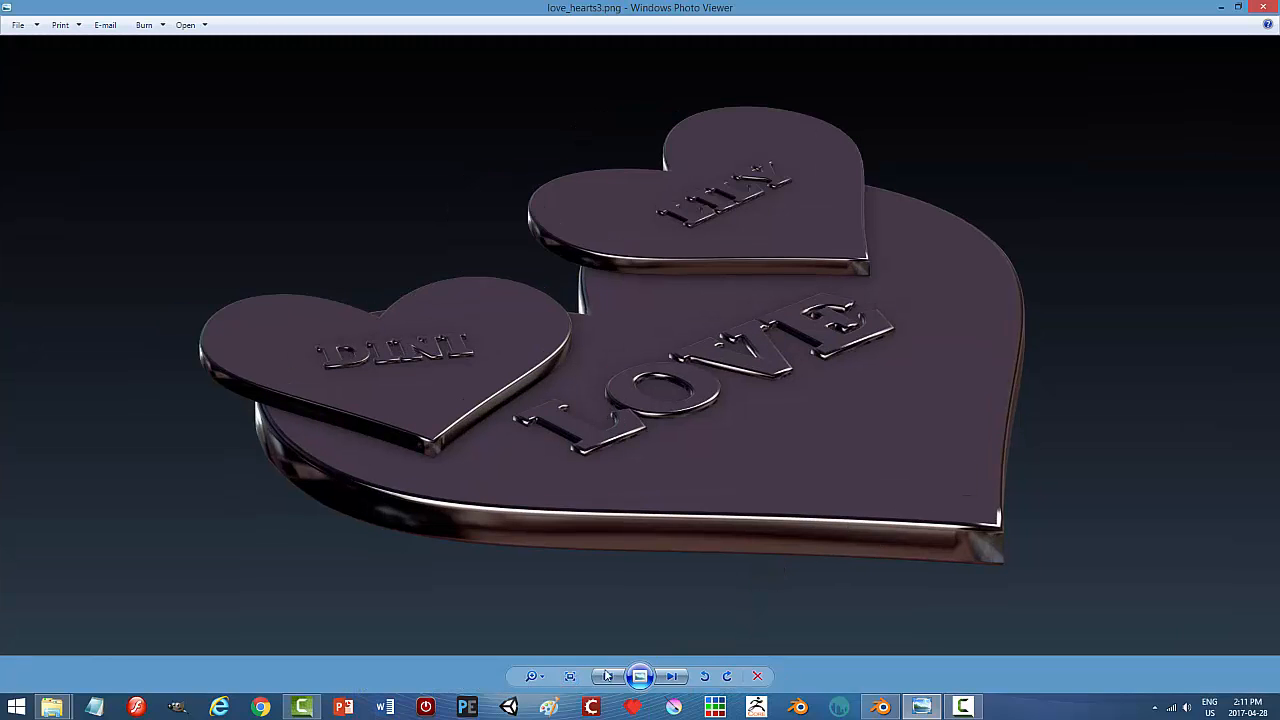
click(570, 676)
click(879, 708)
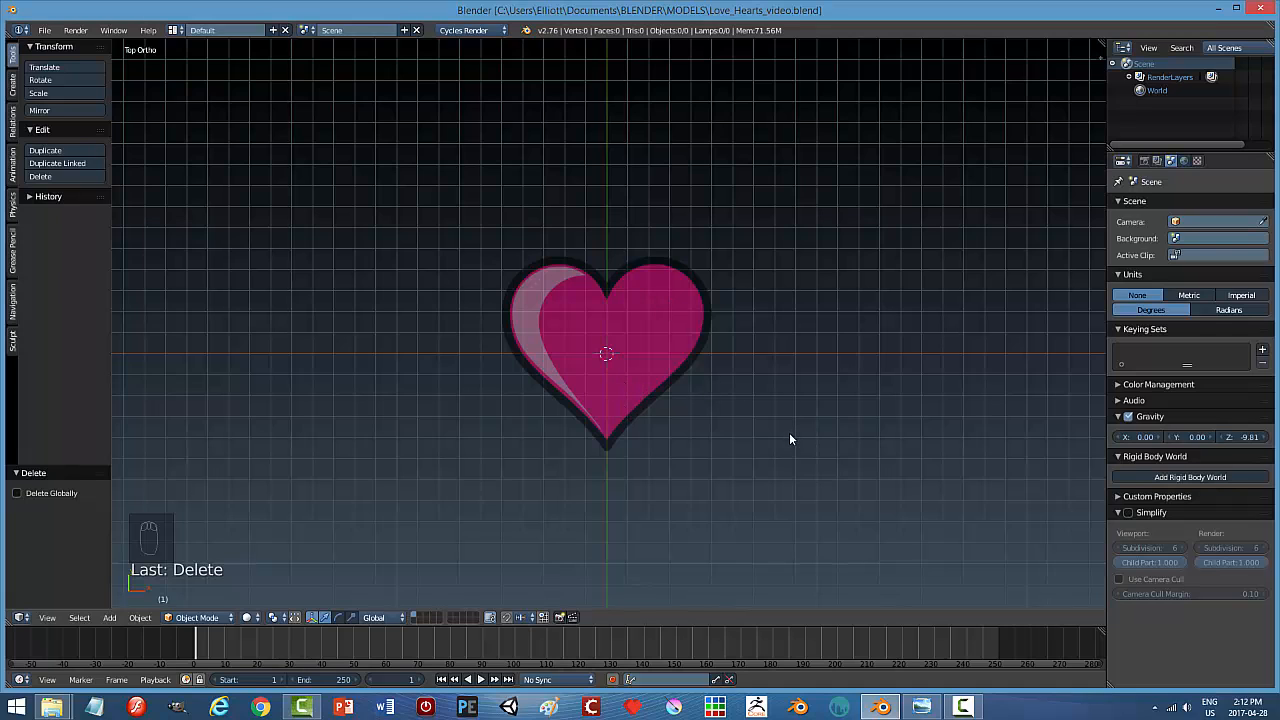
Add a Path curve at the origin and rotate it 90 degrees about the Z axis.
key(shift+a)
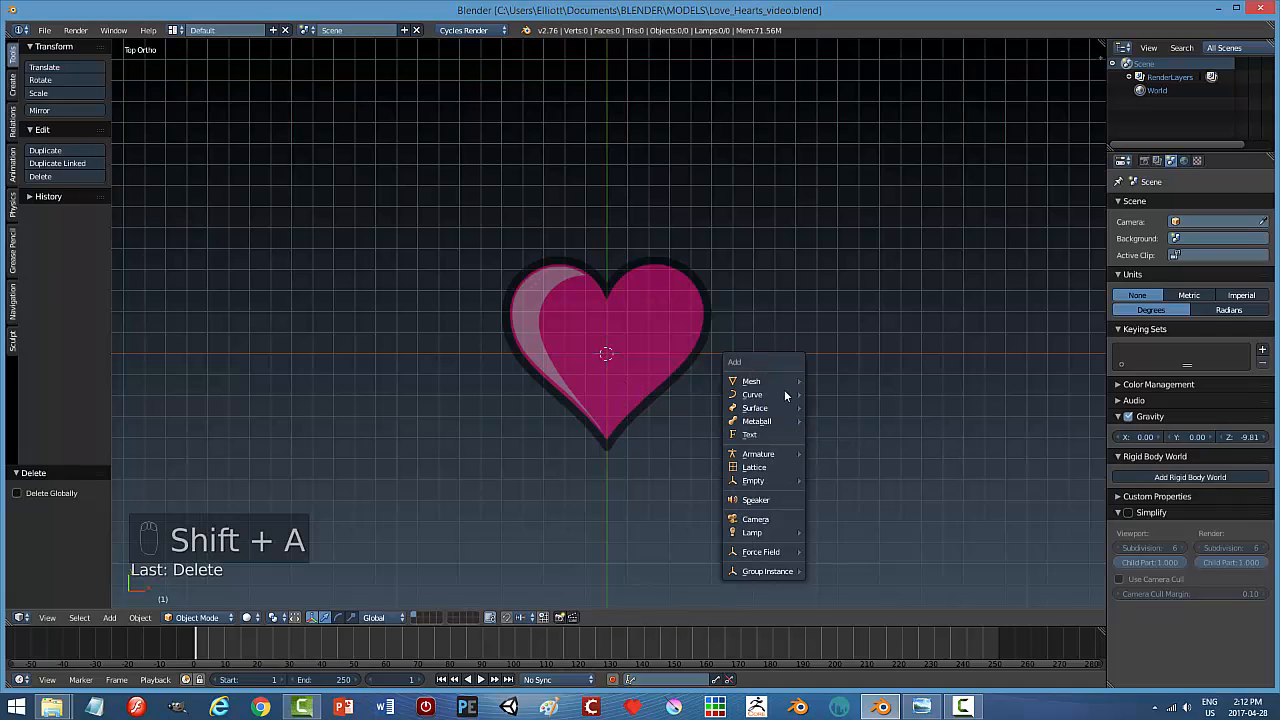
mouse_move(783, 380)
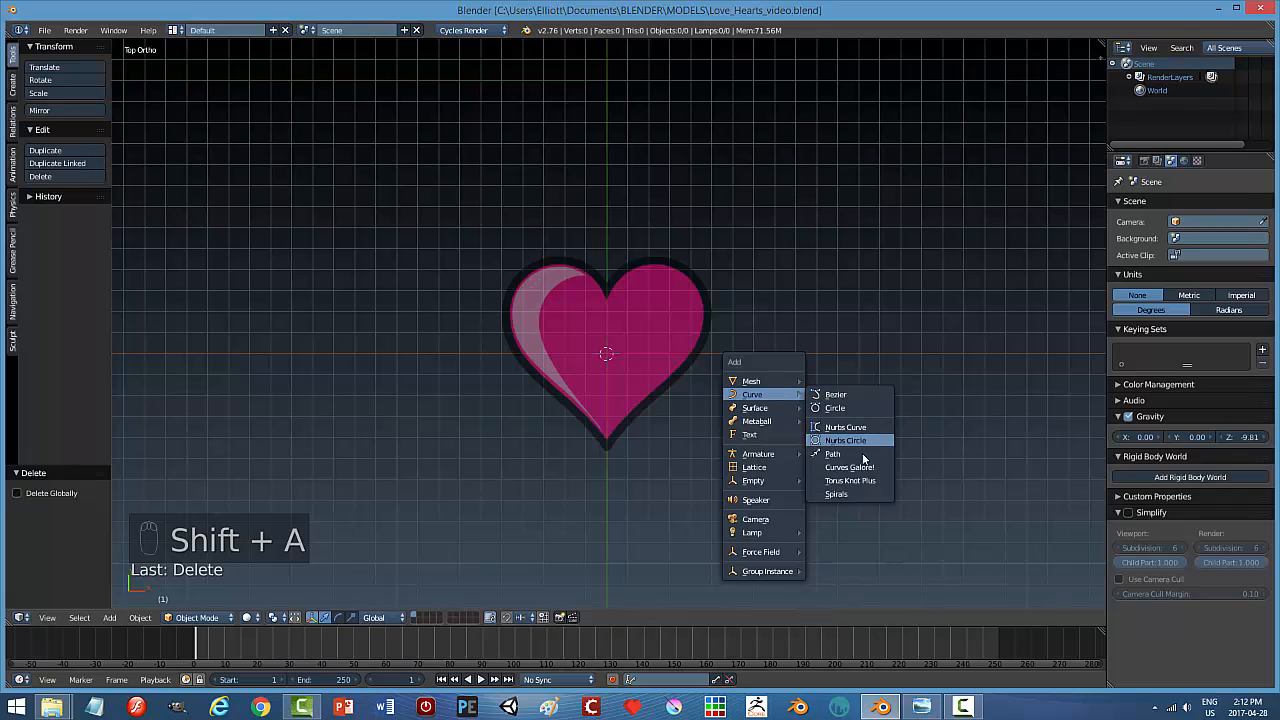
click(848, 440)
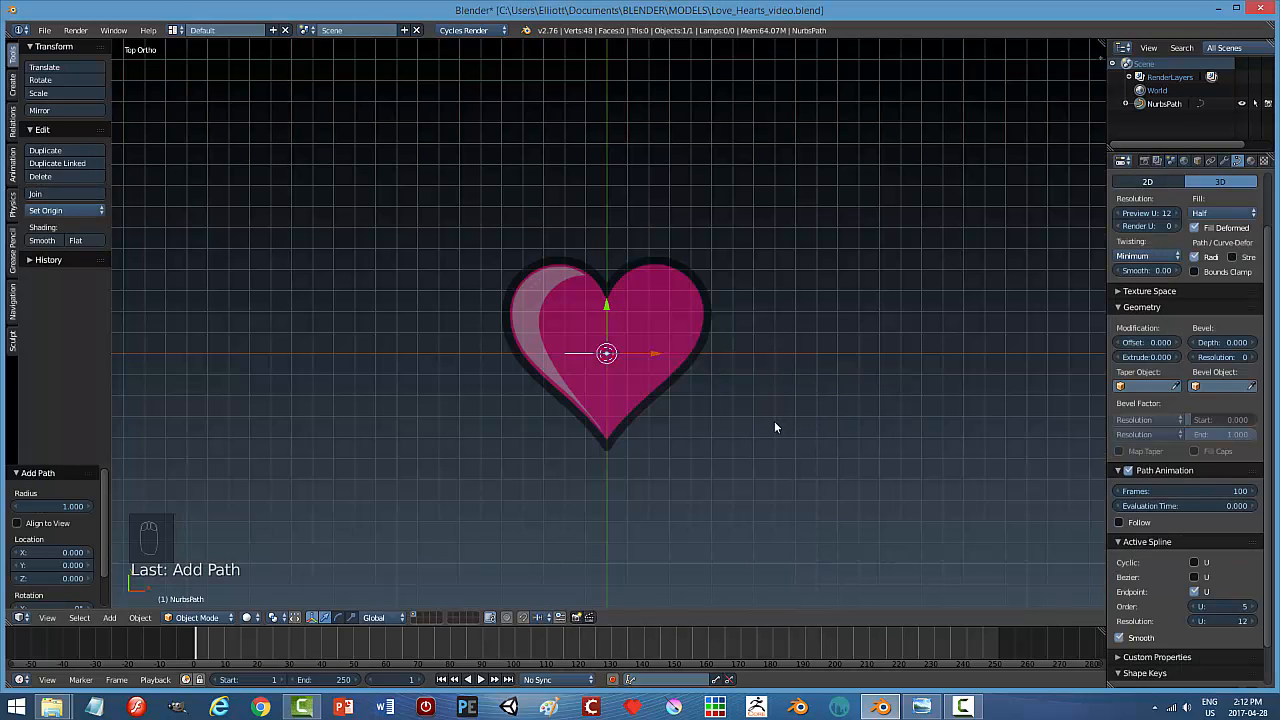
key(r)
text(z)
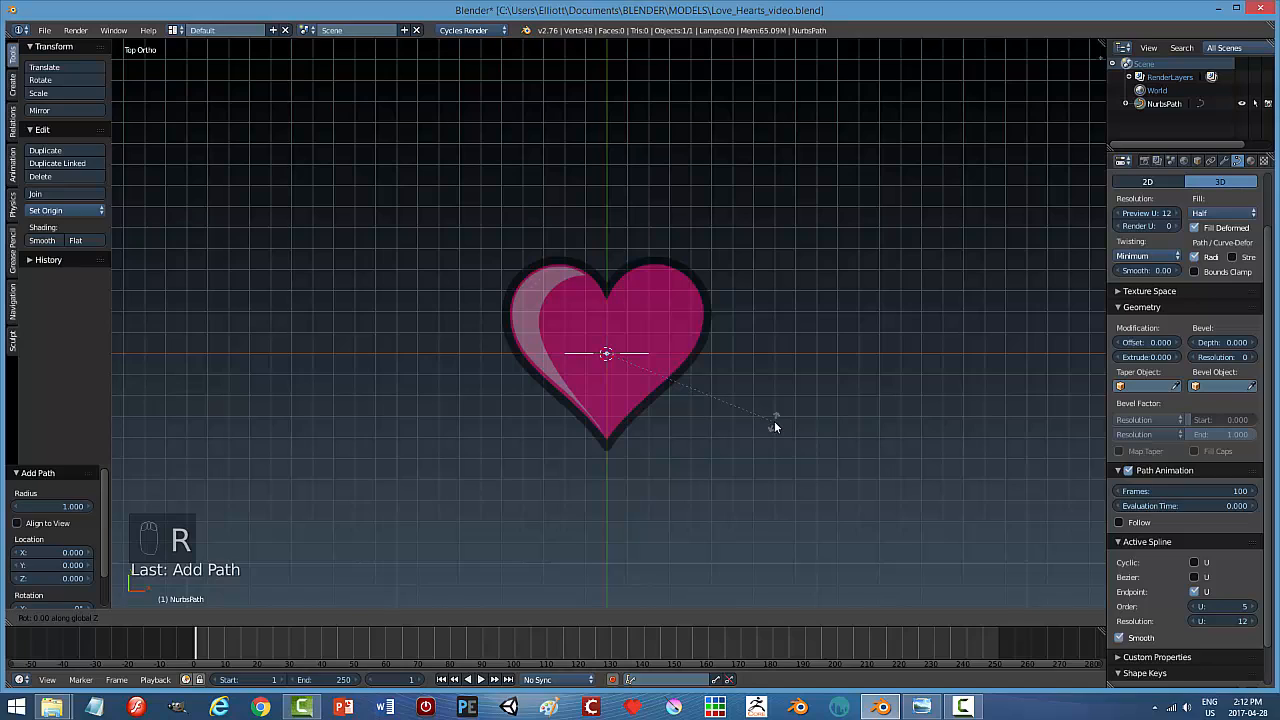
text(90)
key(Return)
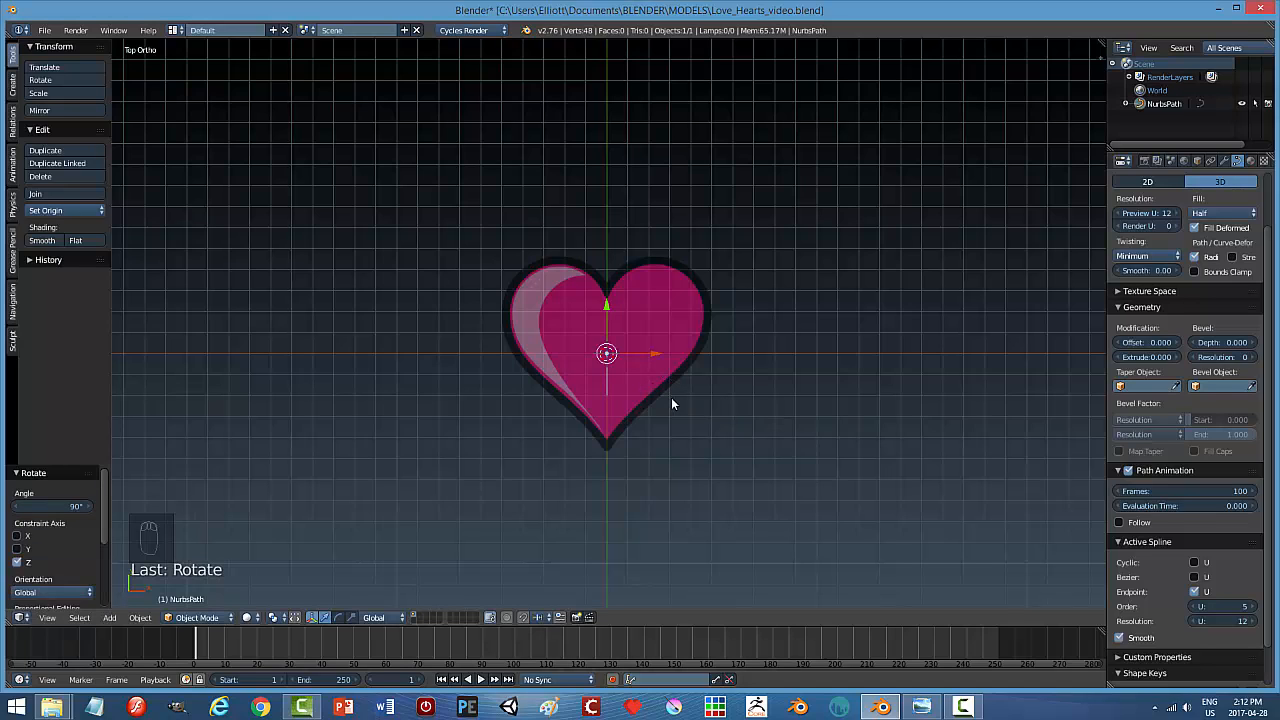
Scale the path along the Y axis twice, by factors of about 1.07 and 1.31.
key(s)
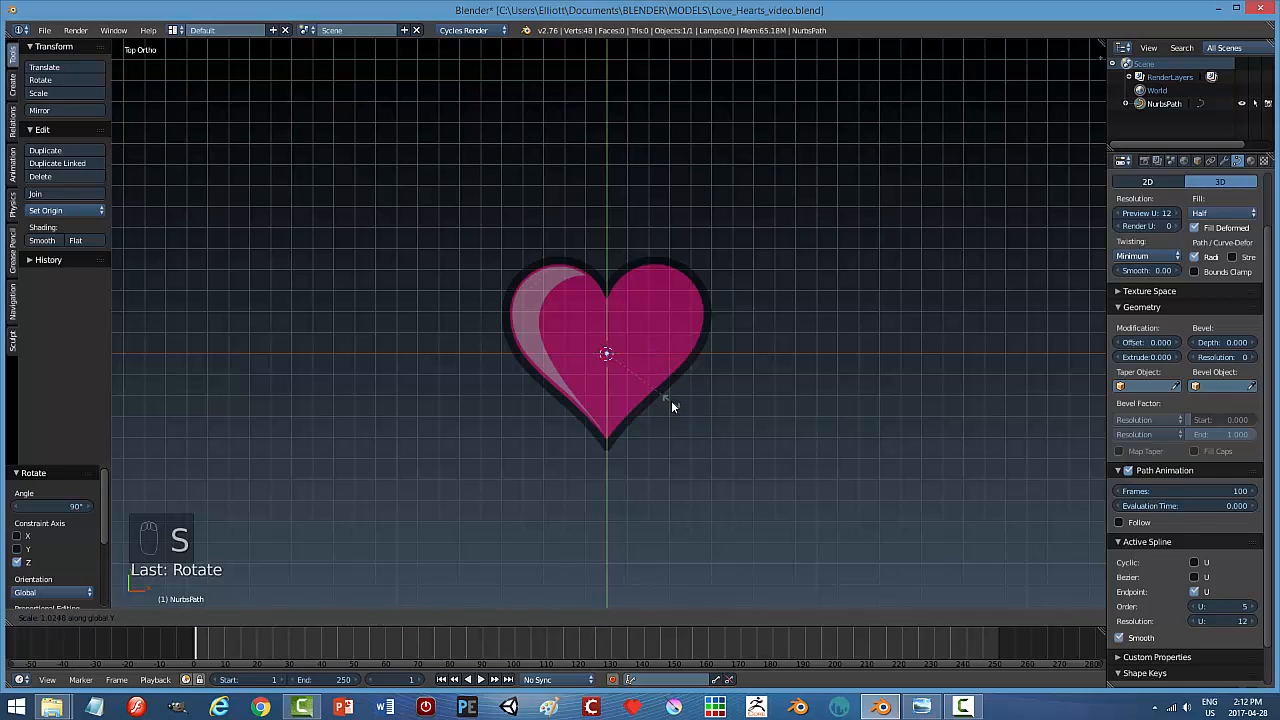
click(674, 408)
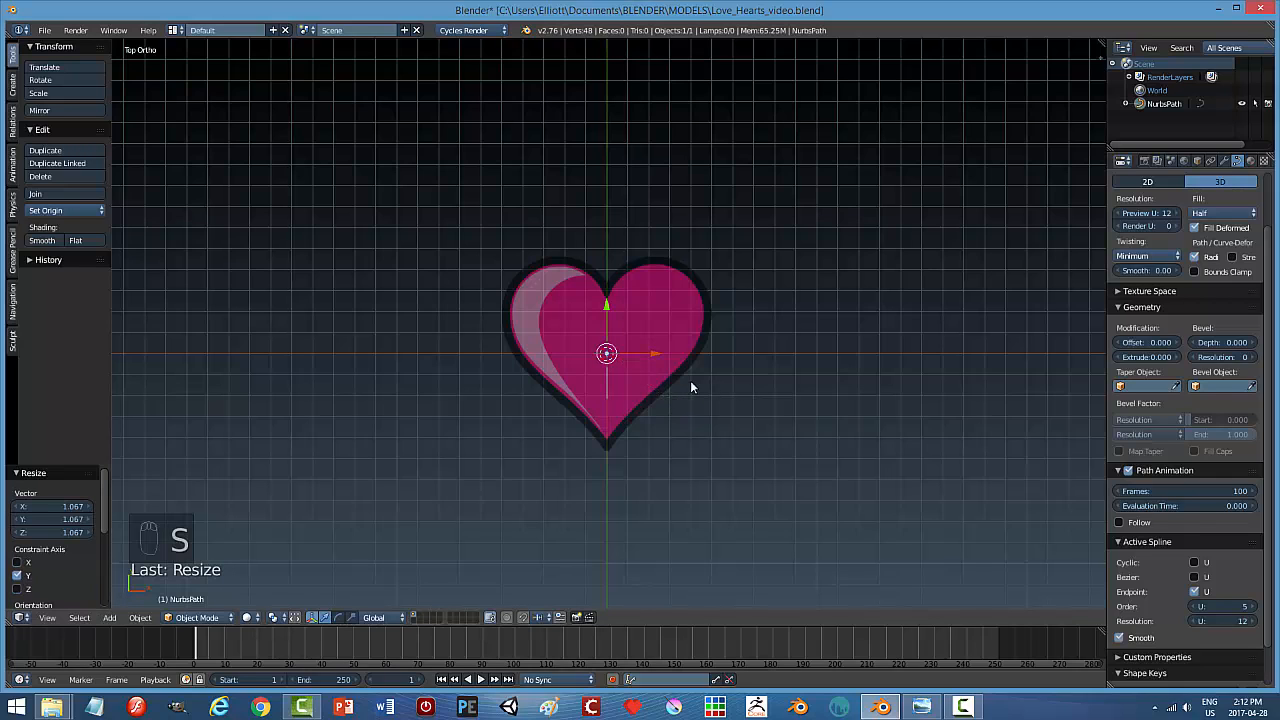
key(s)
key(y)
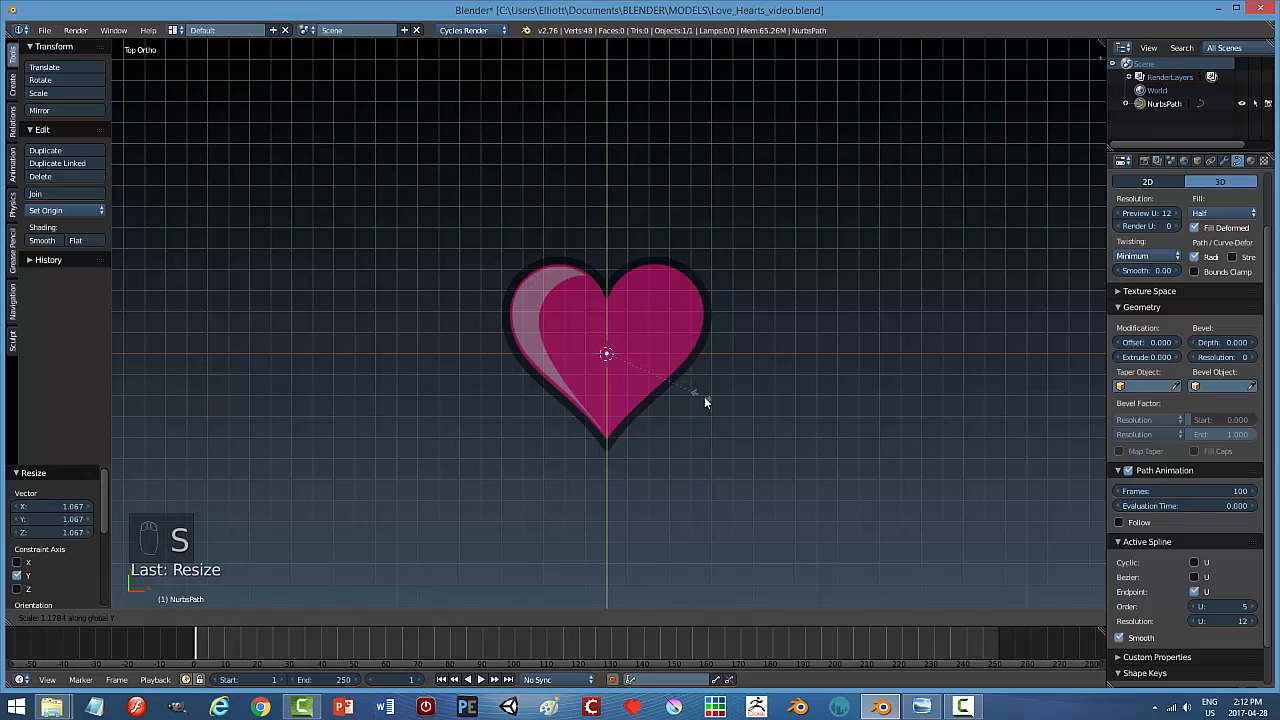
click(711, 405)
In Edit Mode, move the path's lower end point about 1.81 down along Y to the bottom tip of the heart outline.
key(Tab)
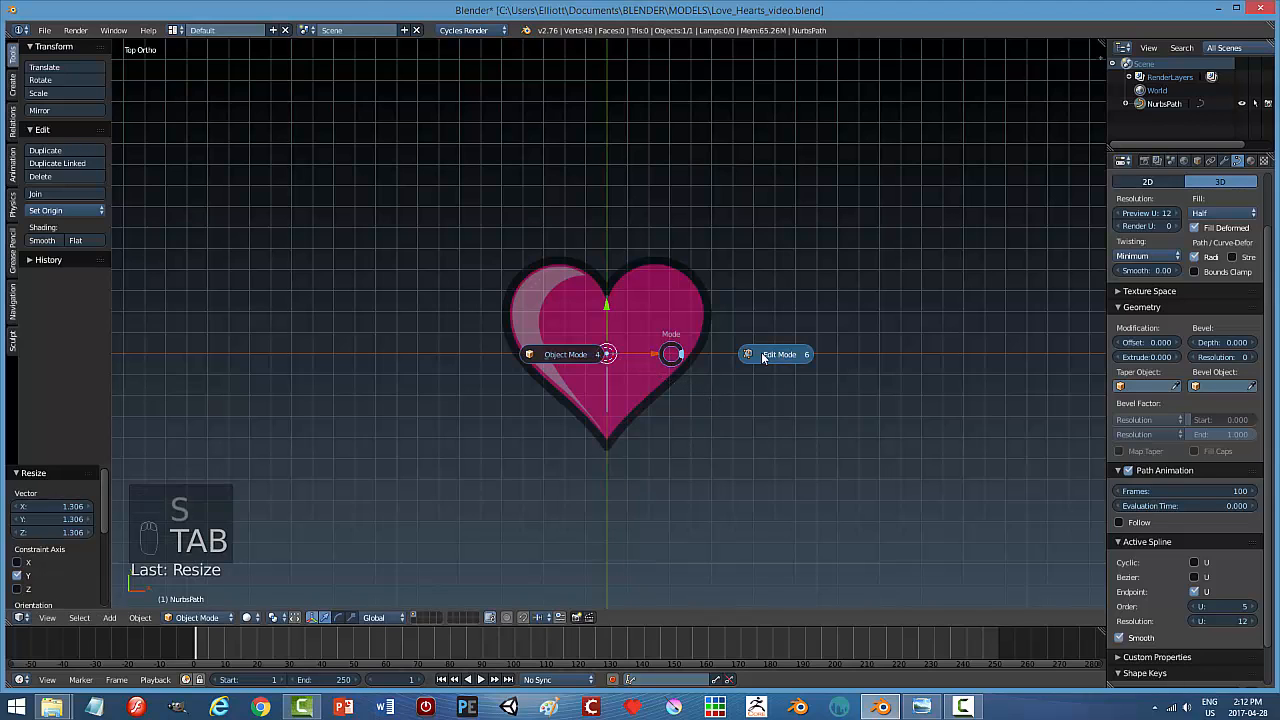
scroll(682, 364, up, 1)
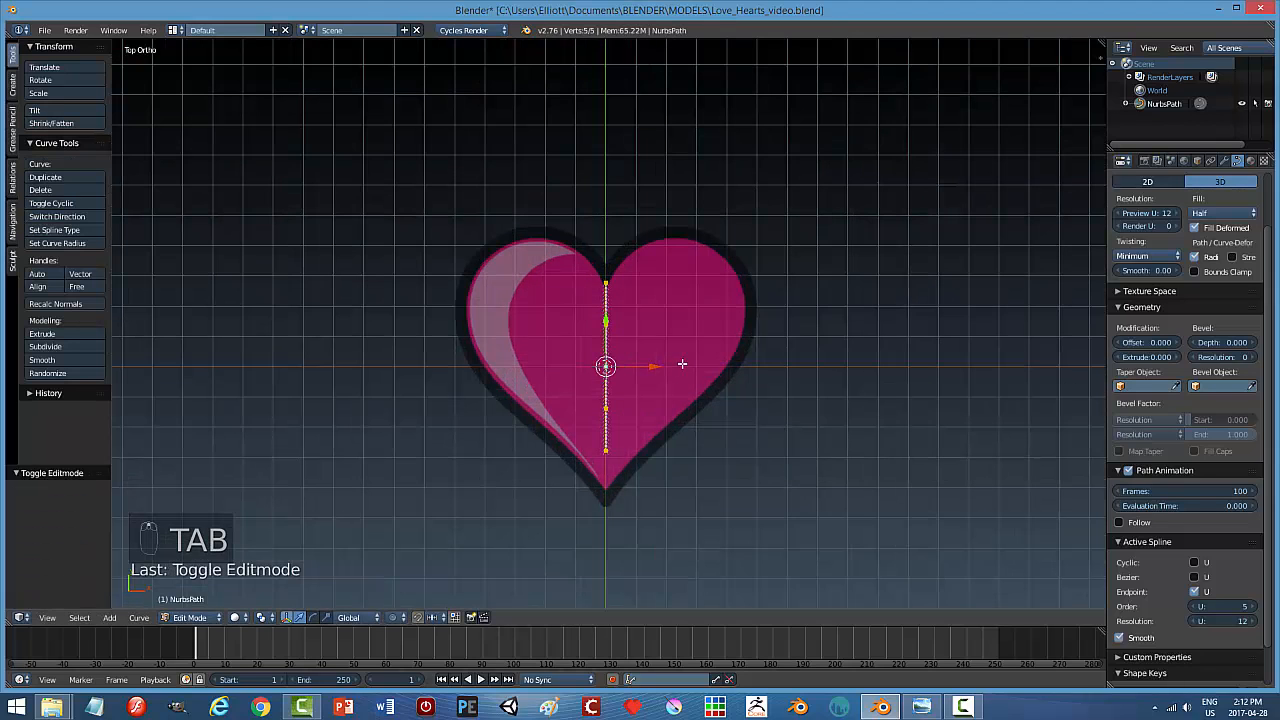
right_click(607, 284)
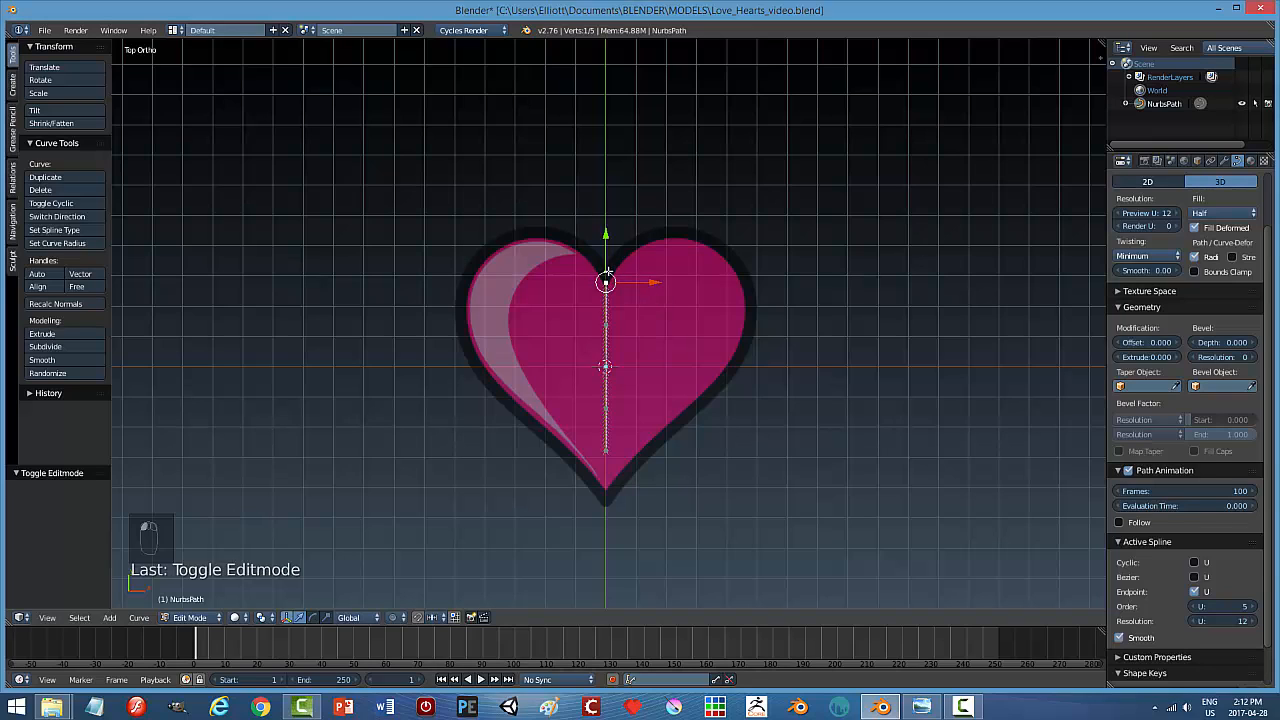
right_click(606, 451)
key(g)
key(y)
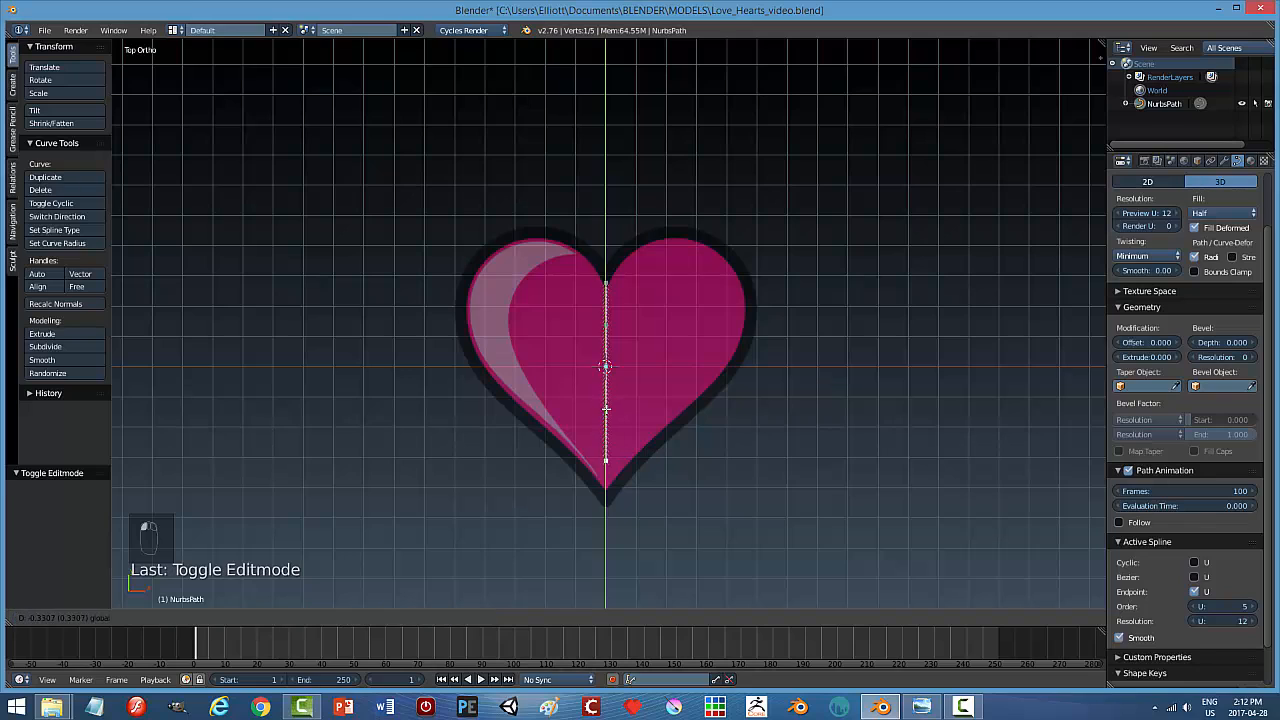
click(608, 451)
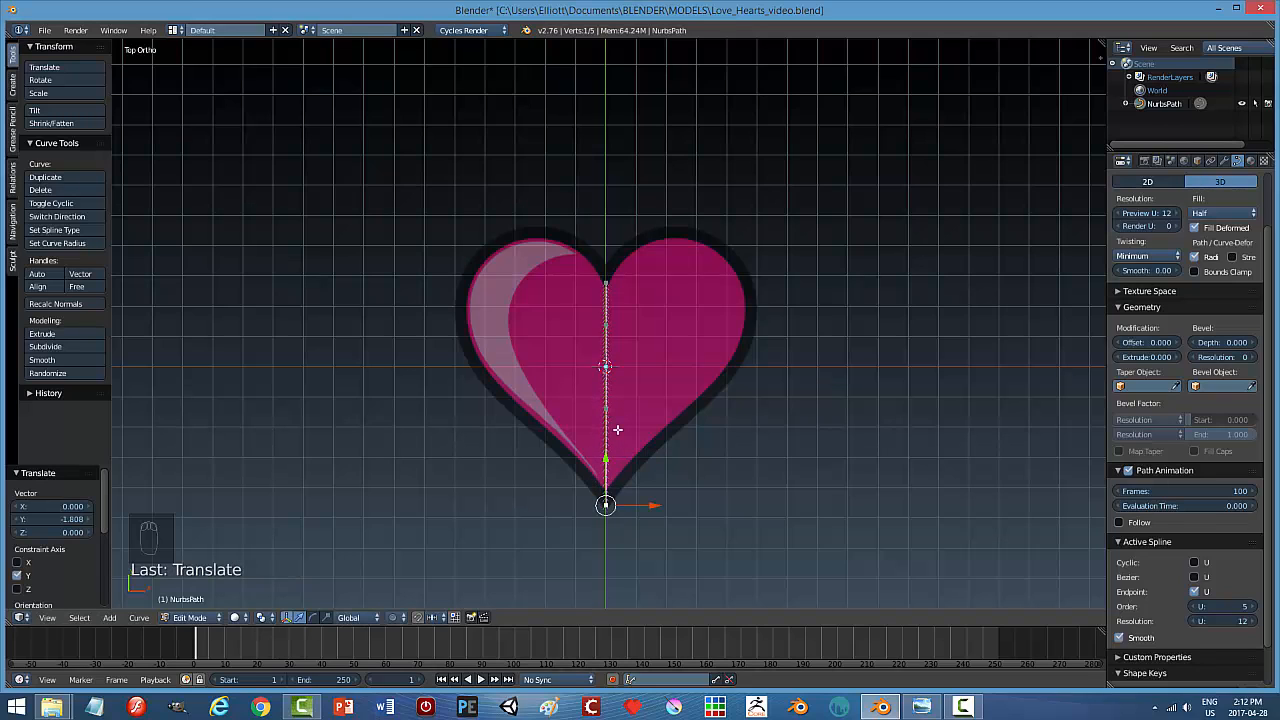
Move the path's upper end point about 0.33 up along Y into the notch of the heart.
right_click(608, 283)
key(g)
key(y)
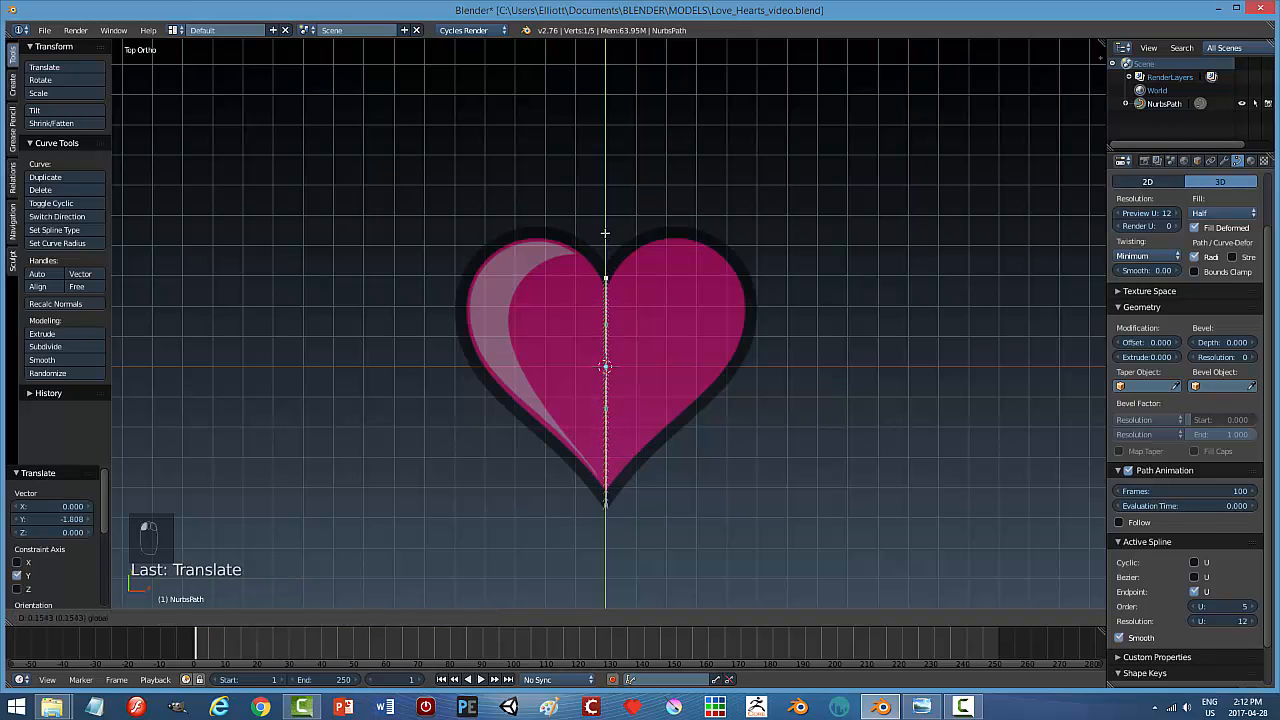
click(666, 363)
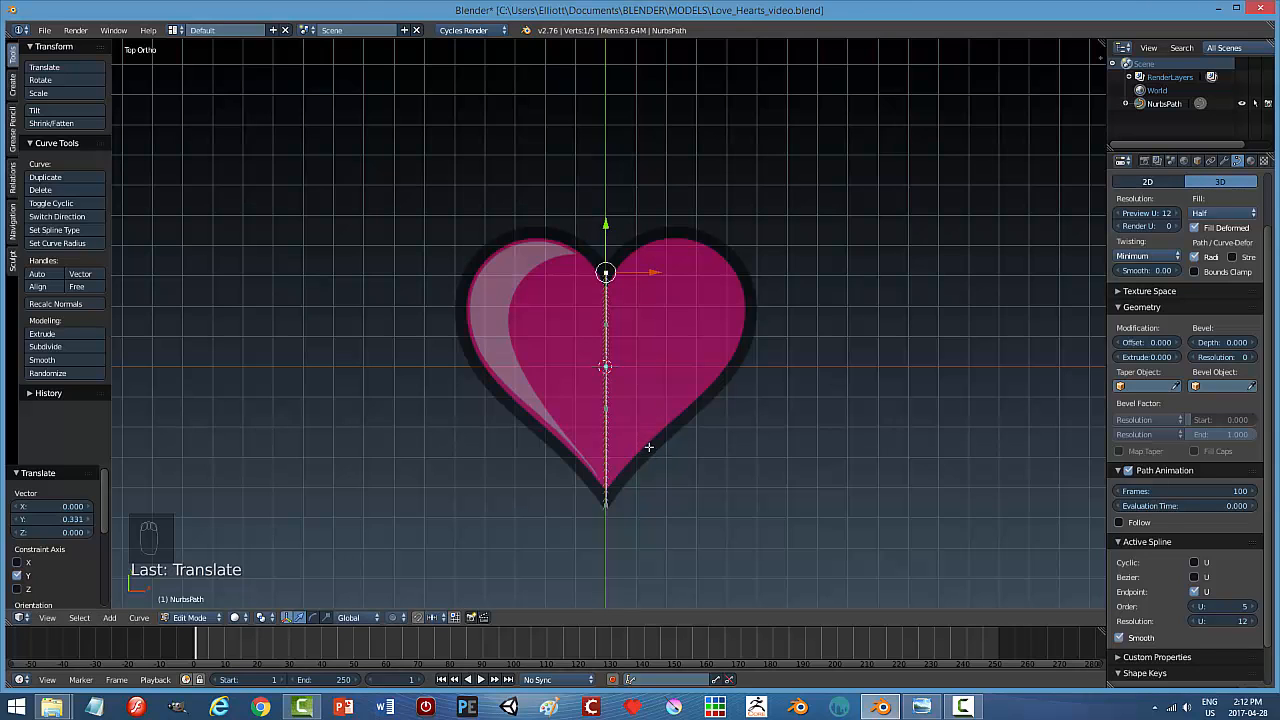
Move the path's second and middle control points along negative X to the left side of the heart.
scroll(671, 412, up, 2)
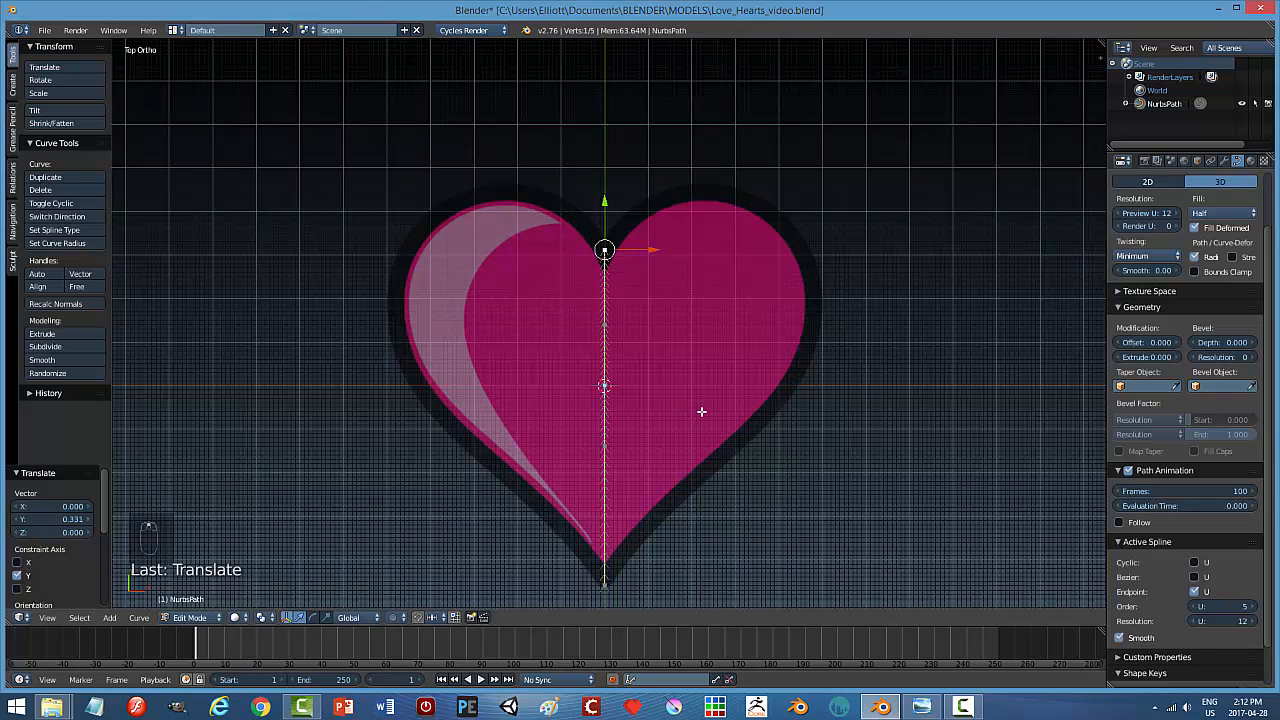
right_click(605, 320)
drag(653, 323, 472, 323)
right_click(606, 386)
drag(638, 385, 458, 386)
Raise the upper-left control point about 3.09 along Y to the height of the left lobe's top.
click(423, 321)
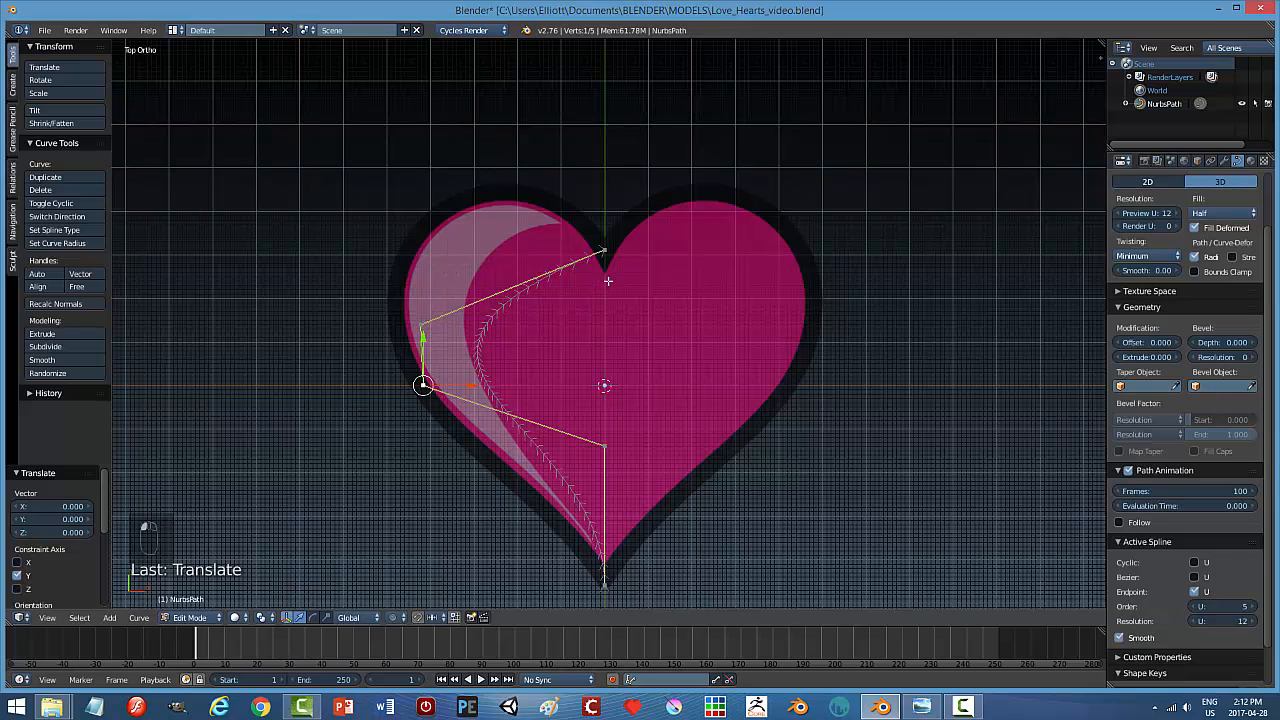
key(a)
click(423, 323)
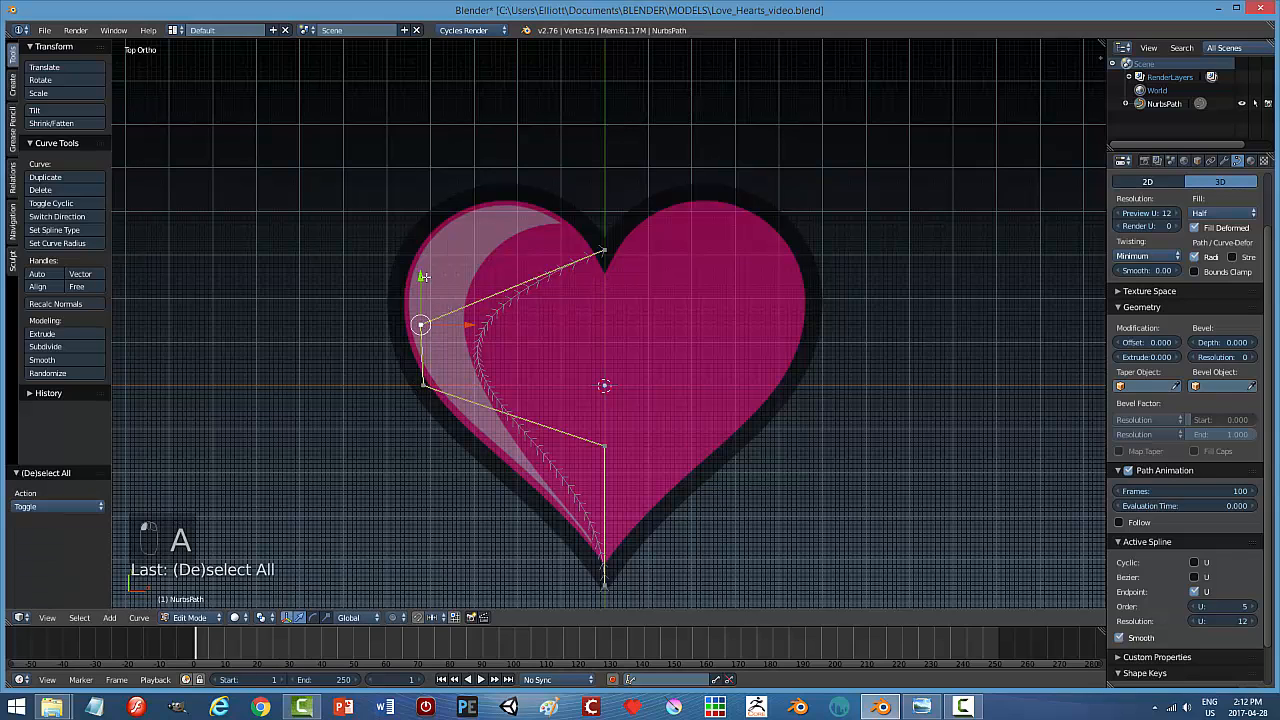
drag(423, 273, 420, 135)
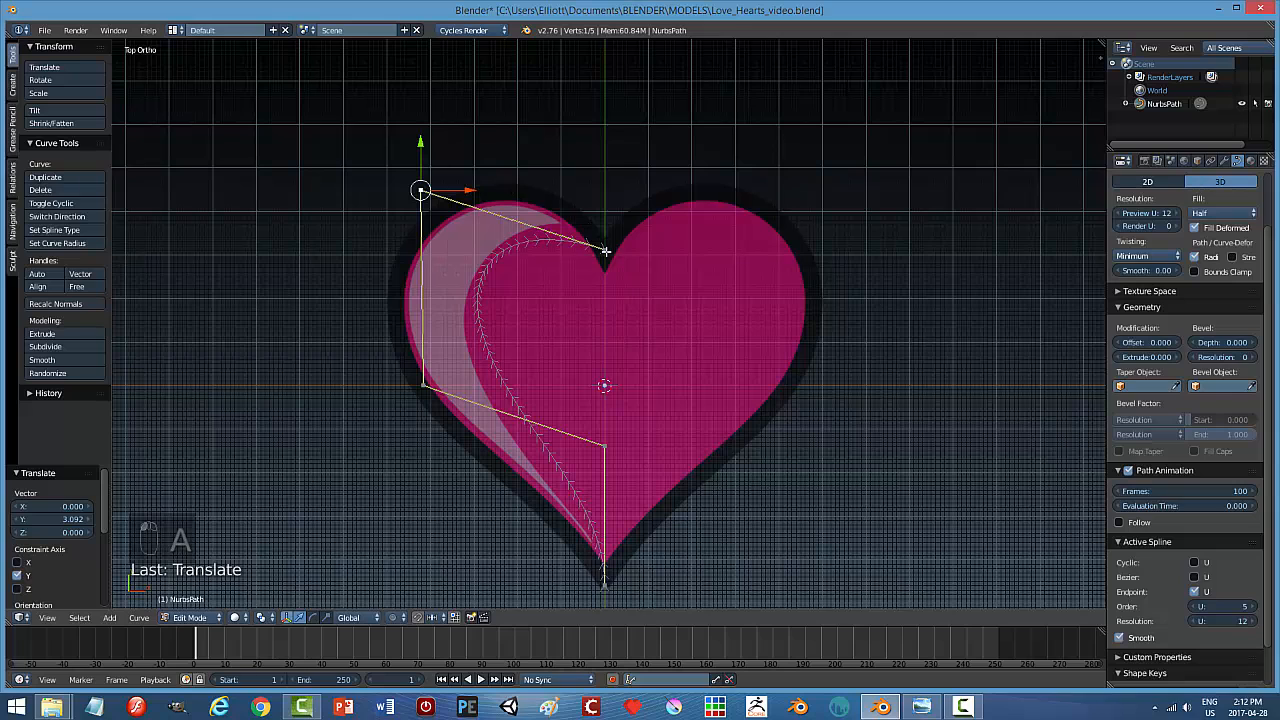
Move the control point above the bottom tip about 1.87 along negative X toward the lower-left edge of the heart.
click(604, 446)
drag(658, 448, 574, 460)
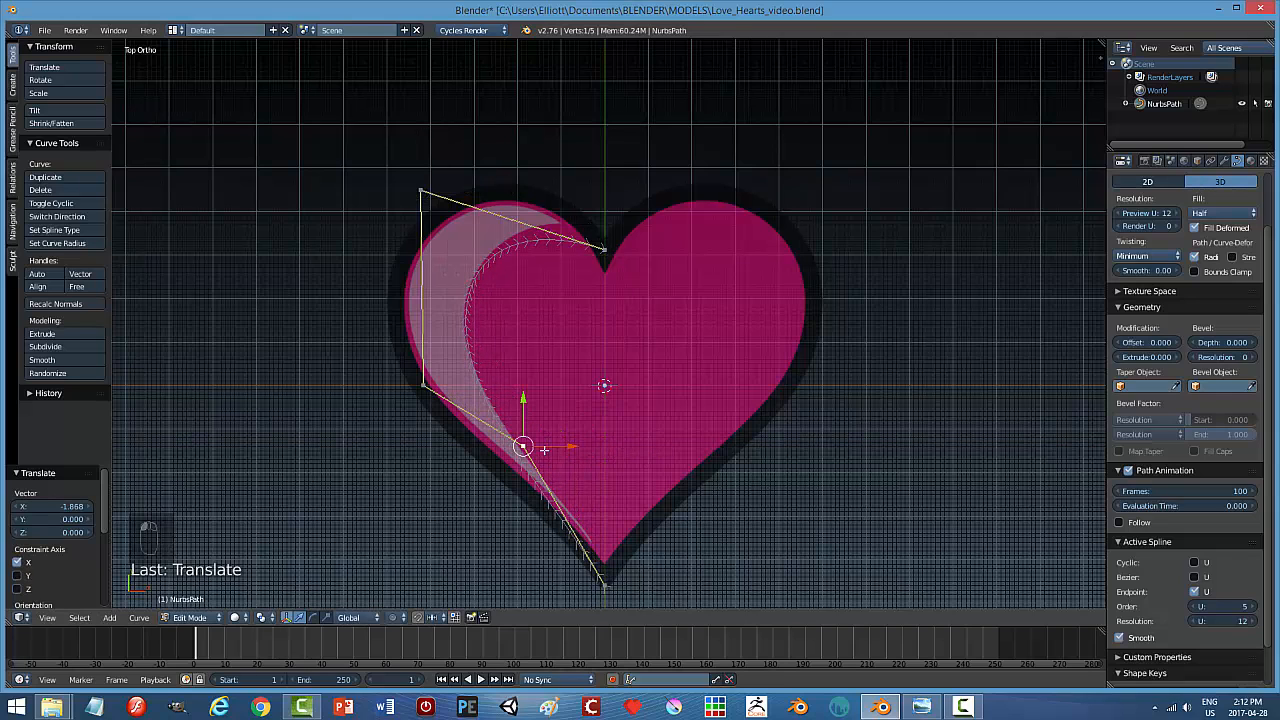
click(424, 386)
Subdivide the path segment between the upper-left control point and the end point at the heart's notch.
right_click(425, 191)
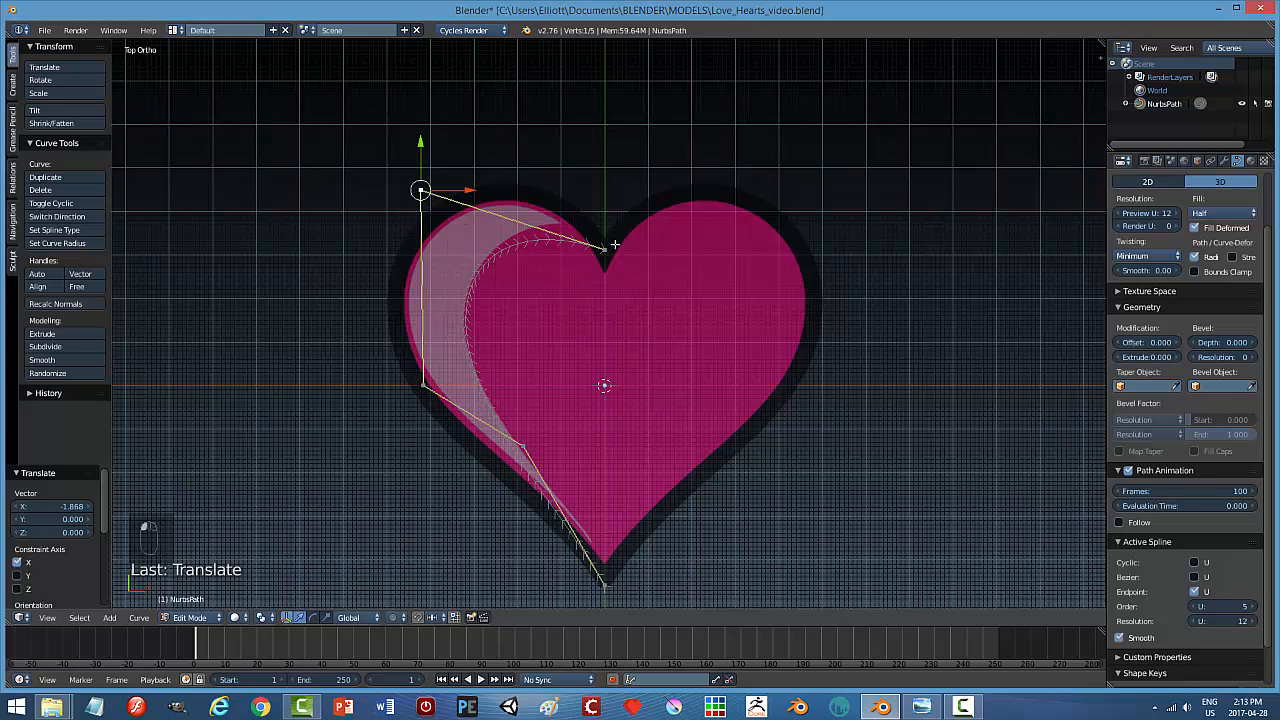
shift+right_click(602, 248)
key(w)
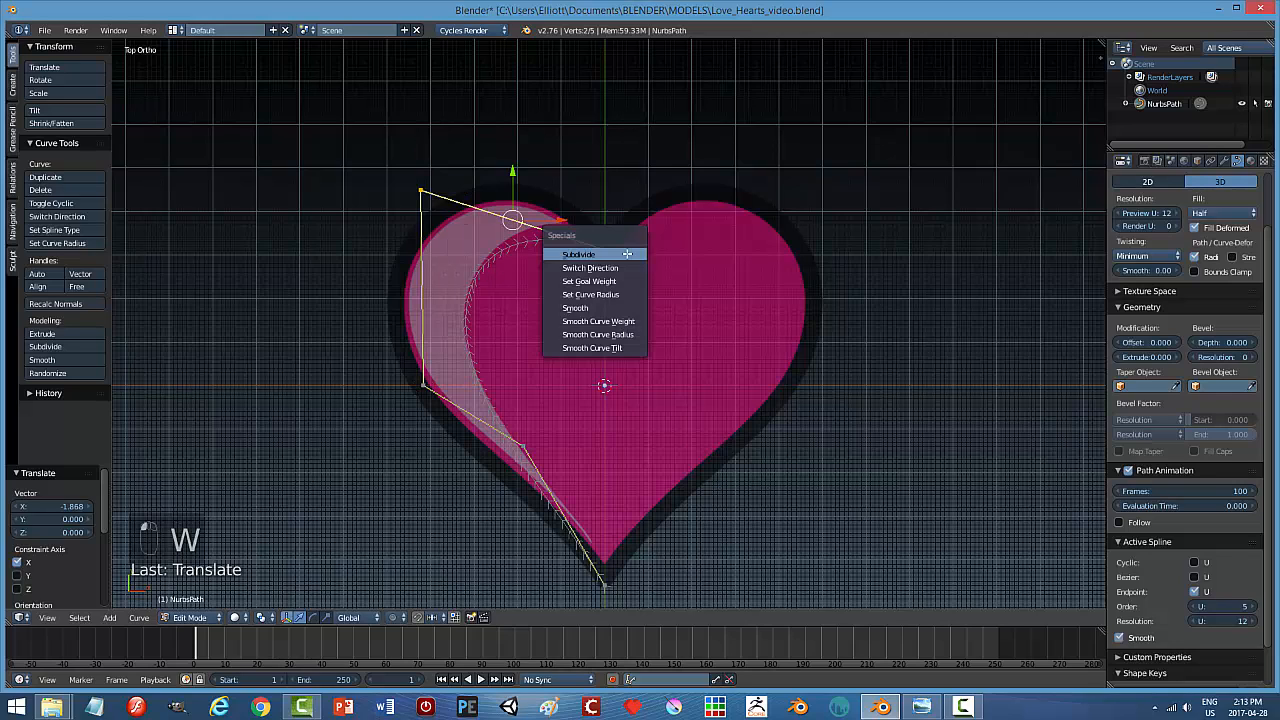
click(620, 254)
Raise the new control point above the left lobe by about 1.3 along Y.
click(512, 217)
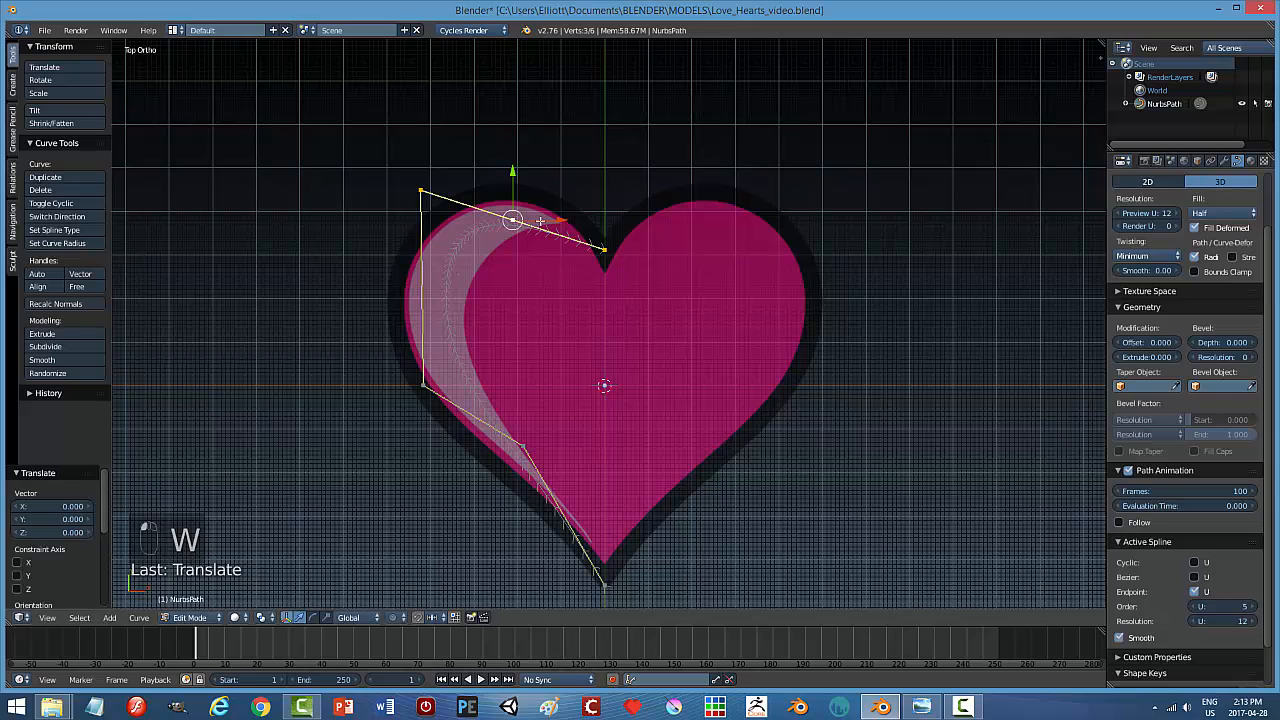
key(a)
right_click(511, 219)
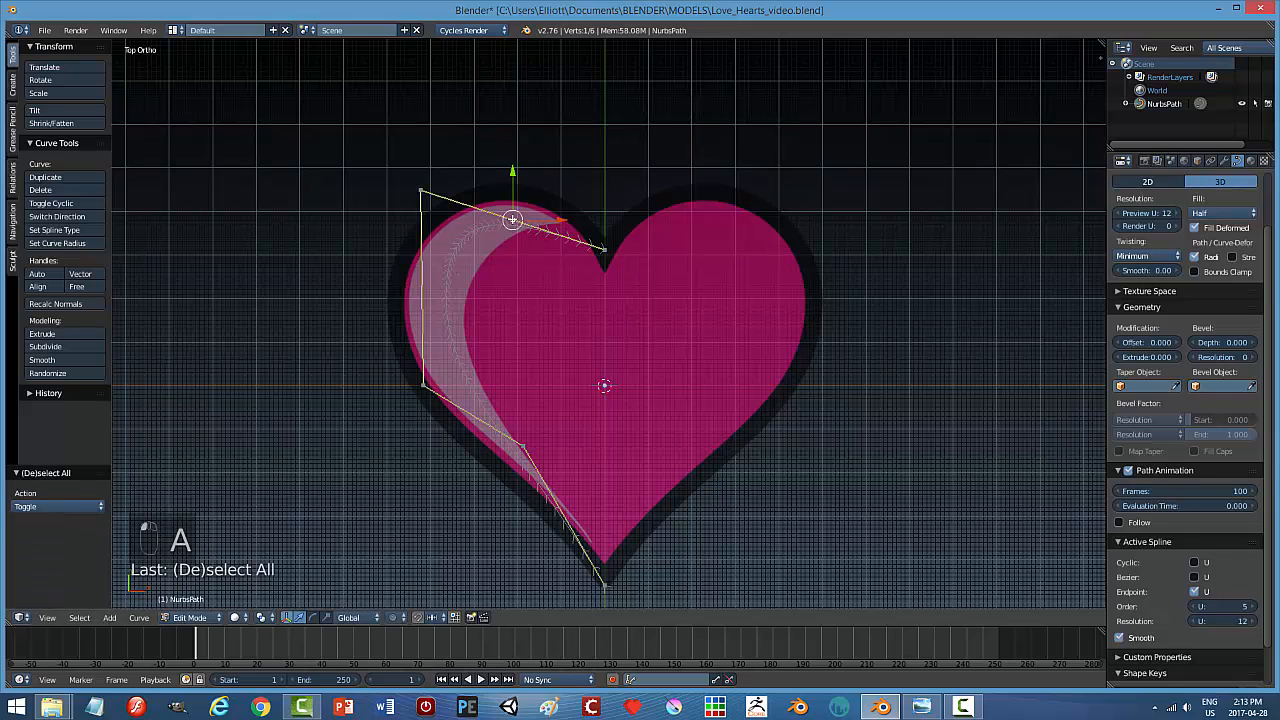
click(511, 174)
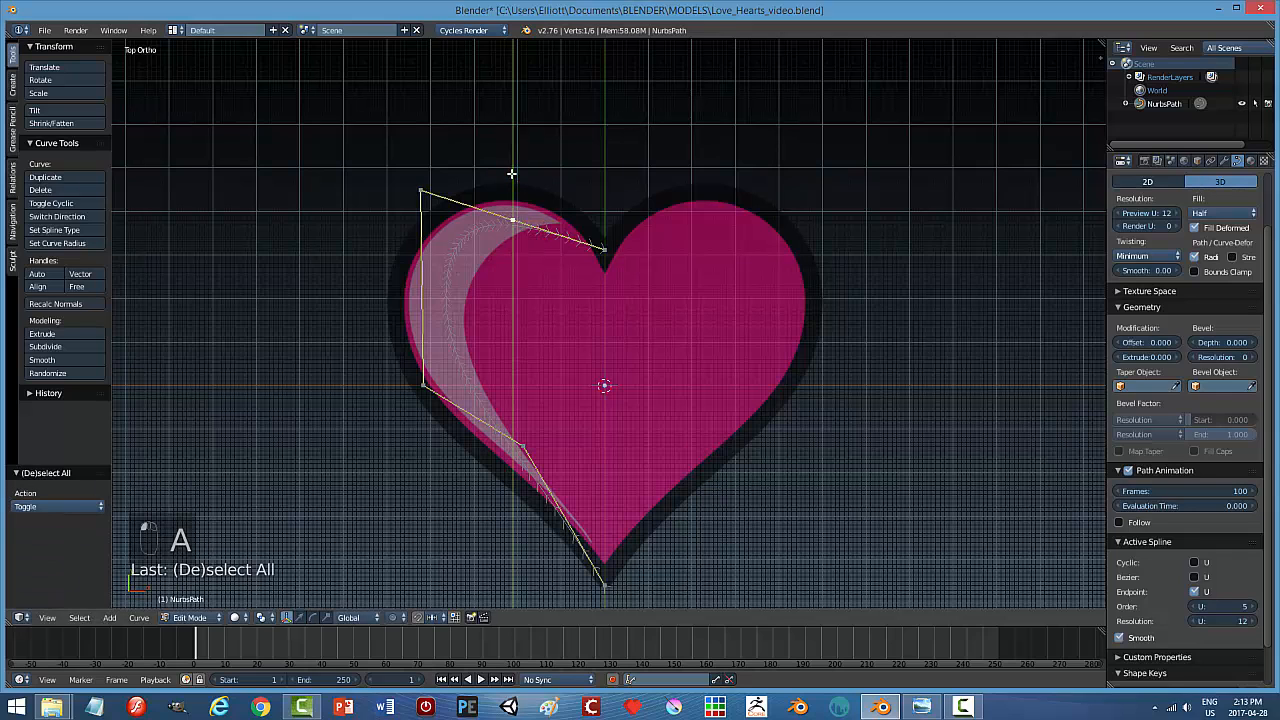
click(520, 115)
Move the upper-left control point about 1.26 and the lower-left one about 1.91 along negative X to widen the left curve.
right_click(423, 196)
click(471, 191)
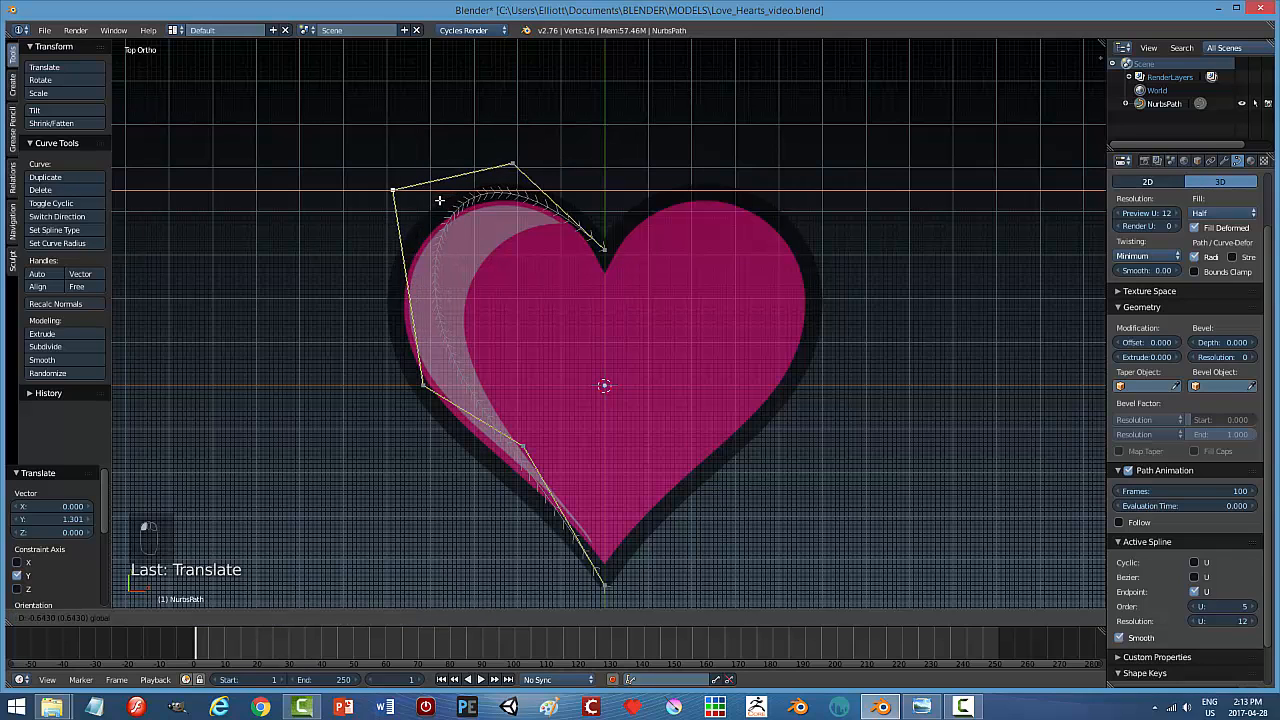
click(417, 208)
right_click(424, 387)
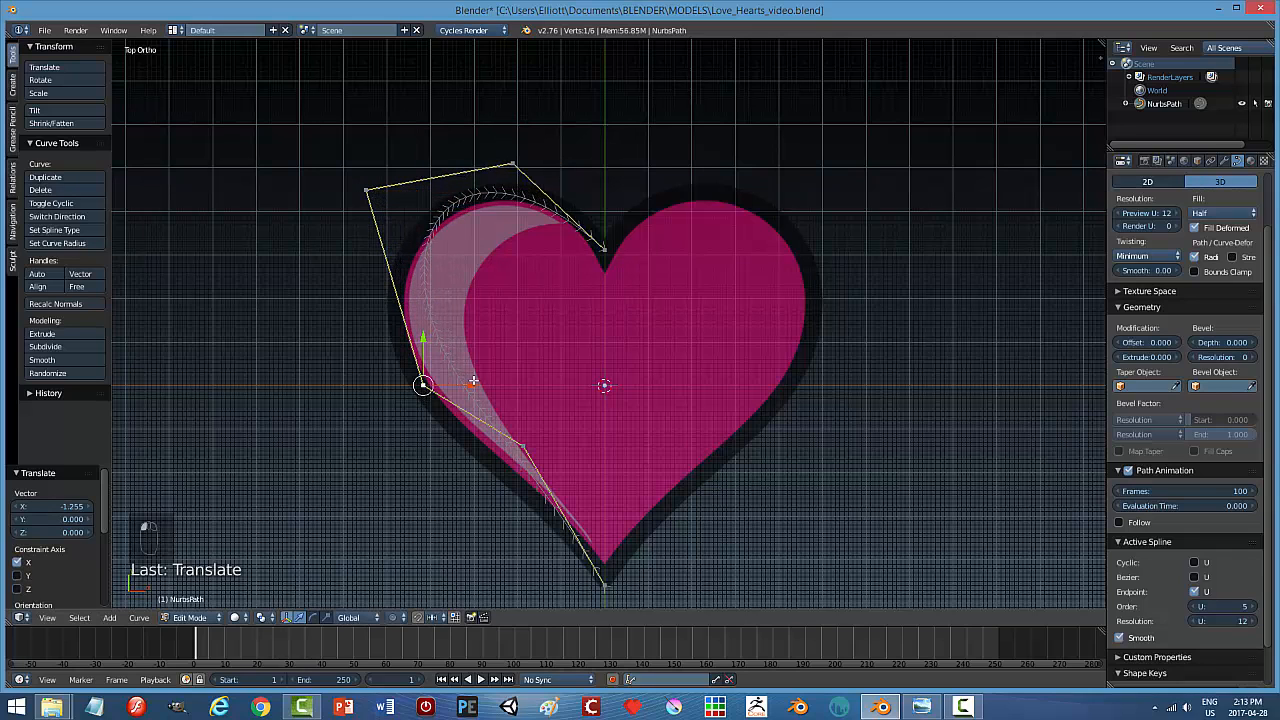
click(472, 386)
click(390, 400)
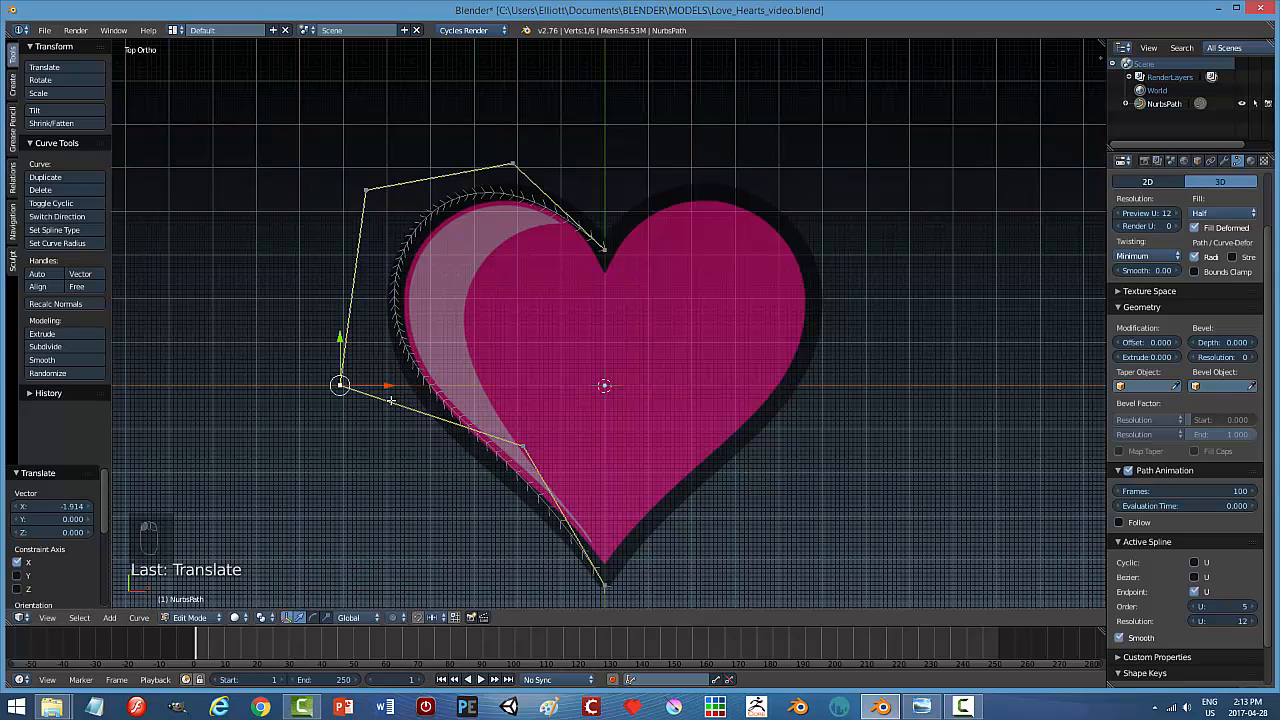
Lower the upper-left control point about 0.49 along Y and raise the one above the left lobe about 0.29.
right_click(366, 190)
click(362, 150)
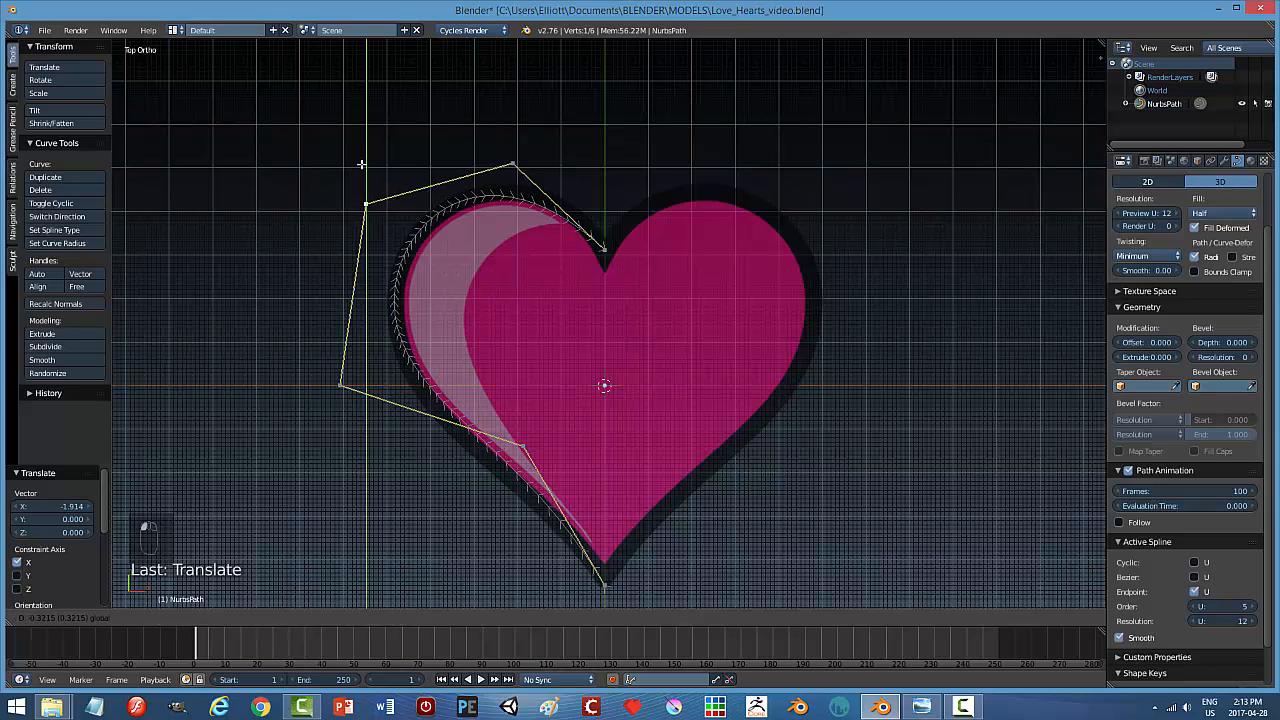
click(363, 171)
right_click(512, 162)
click(512, 120)
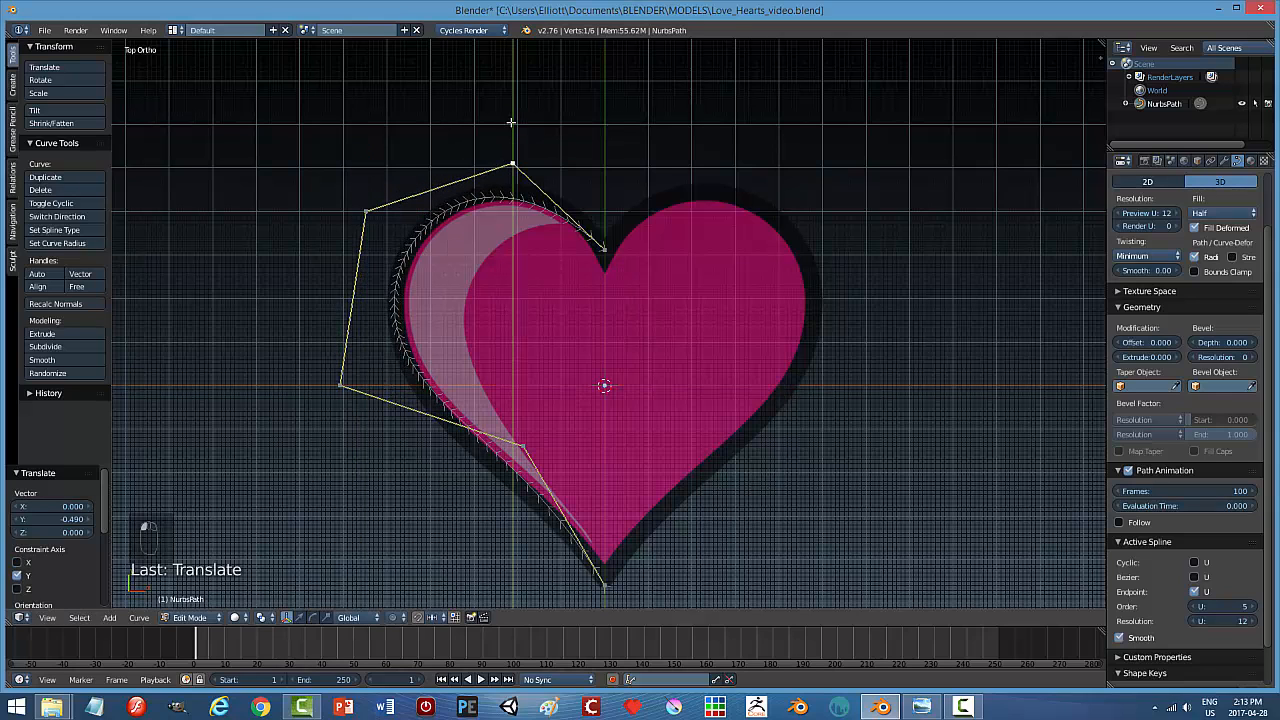
click(515, 110)
Nudge the upper-left control point about 0.11 along positive X and lower the one above the left lobe about 0.11 along Y.
right_click(368, 212)
click(399, 212)
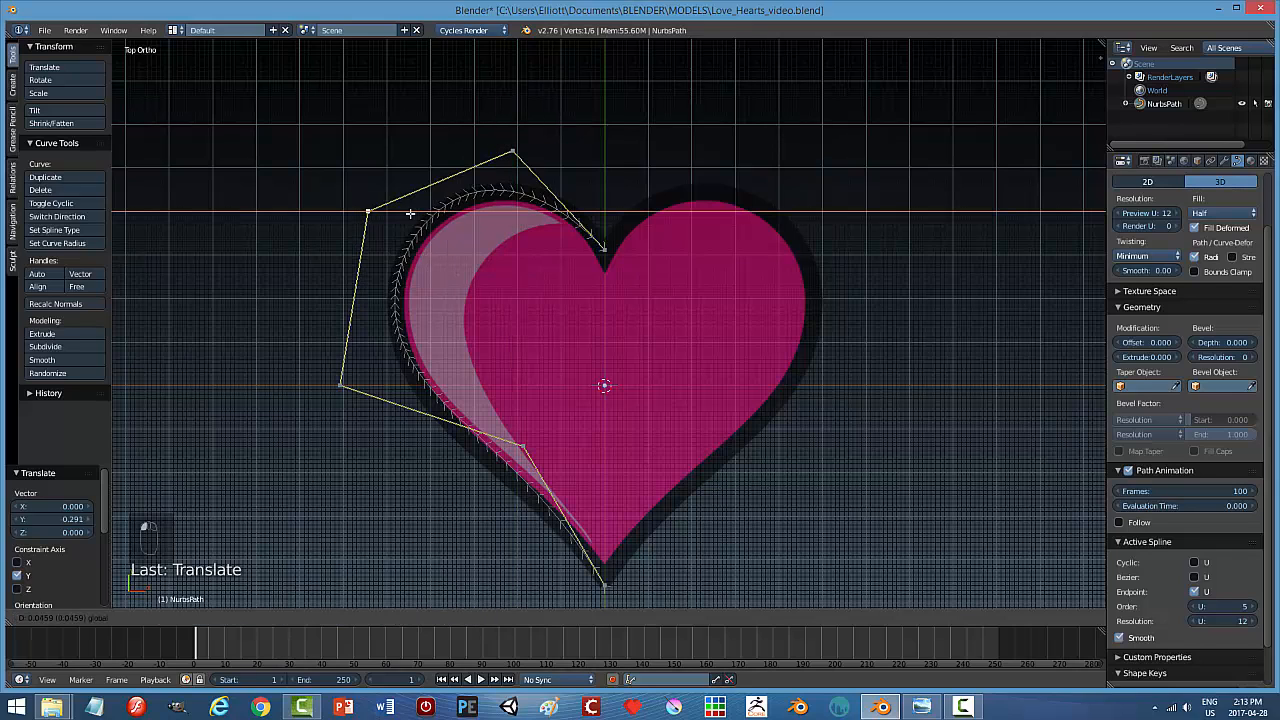
click(404, 212)
right_click(513, 150)
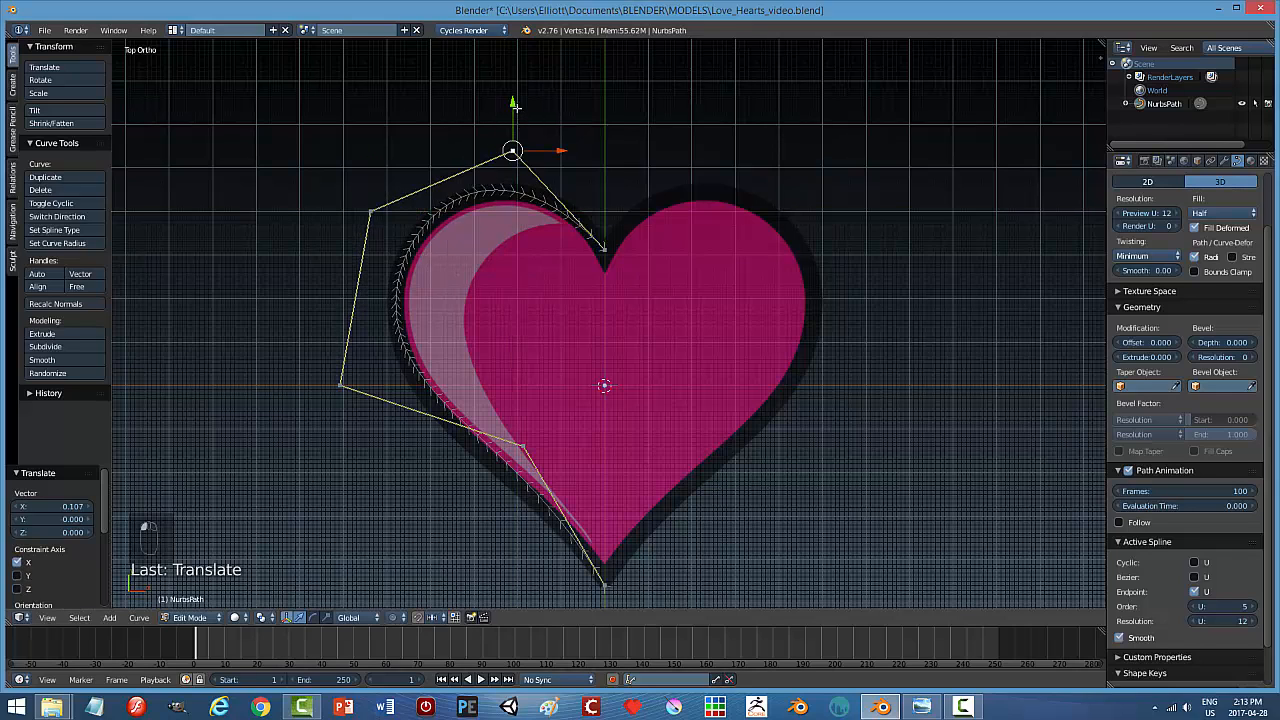
drag(513, 105, 518, 114)
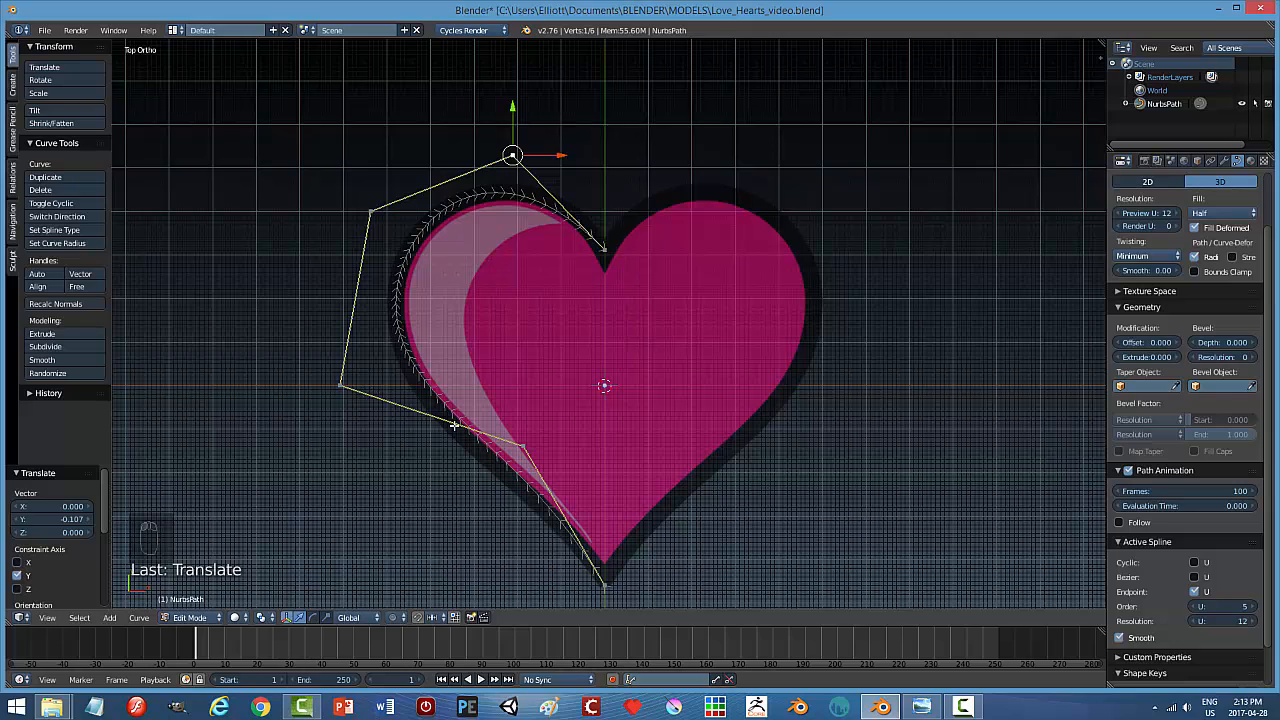
Move the control point nearest the bottom tip about 0.41 along negative X and the lower-left one about 0.11 along positive X.
right_click(524, 442)
drag(573, 447, 555, 452)
right_click(342, 385)
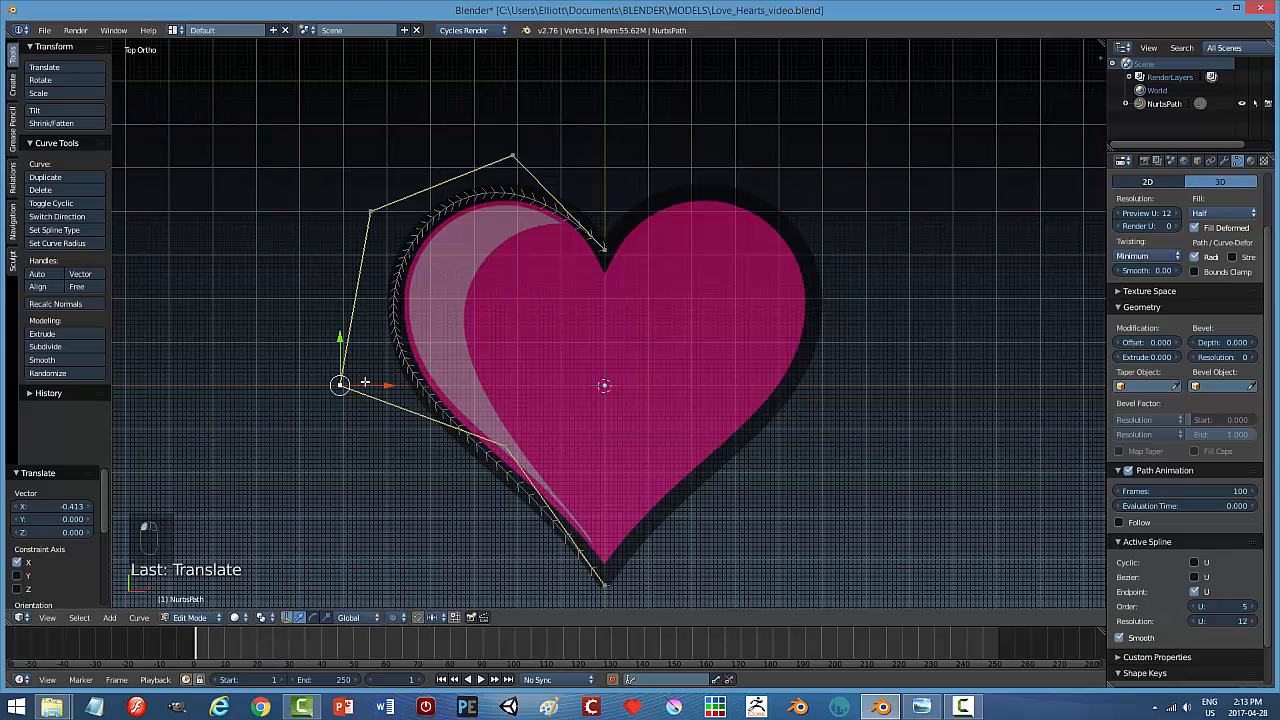
drag(378, 384, 393, 383)
click(393, 383)
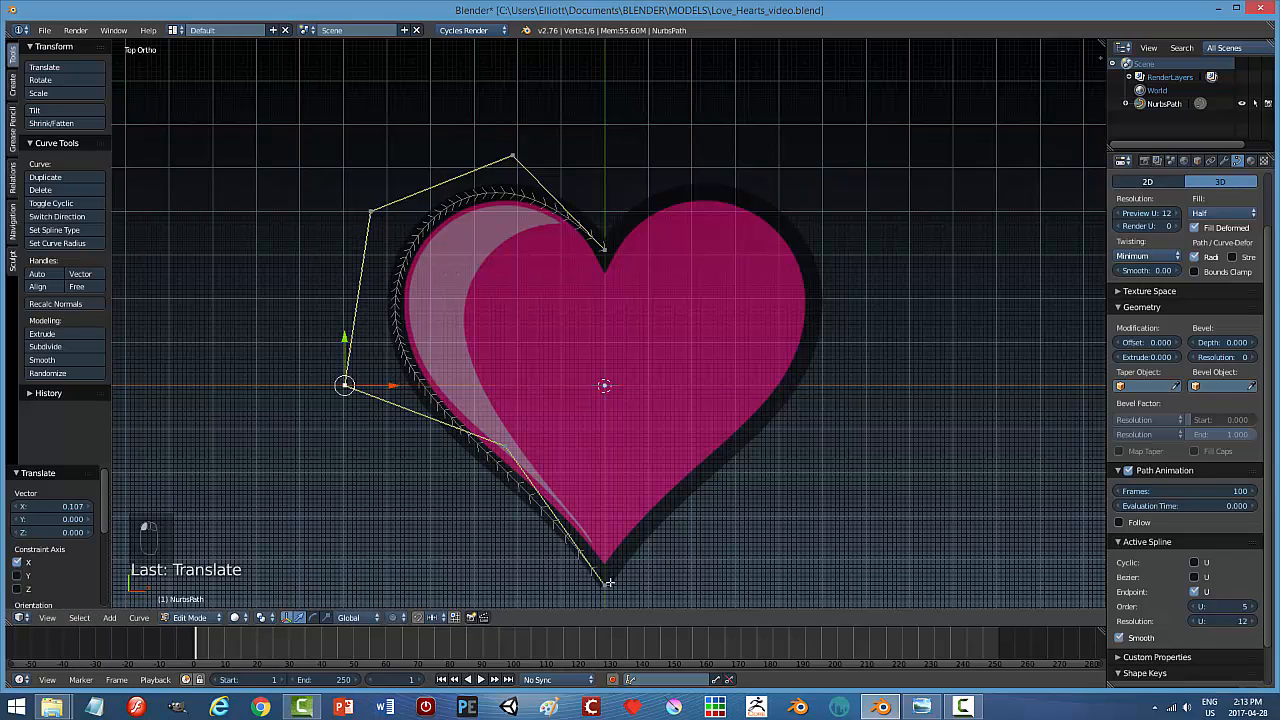
Lower the control point nearest the bottom tip about 0.14 along Y and check the outline outside Edit Mode.
right_click(510, 451)
drag(507, 406, 506, 412)
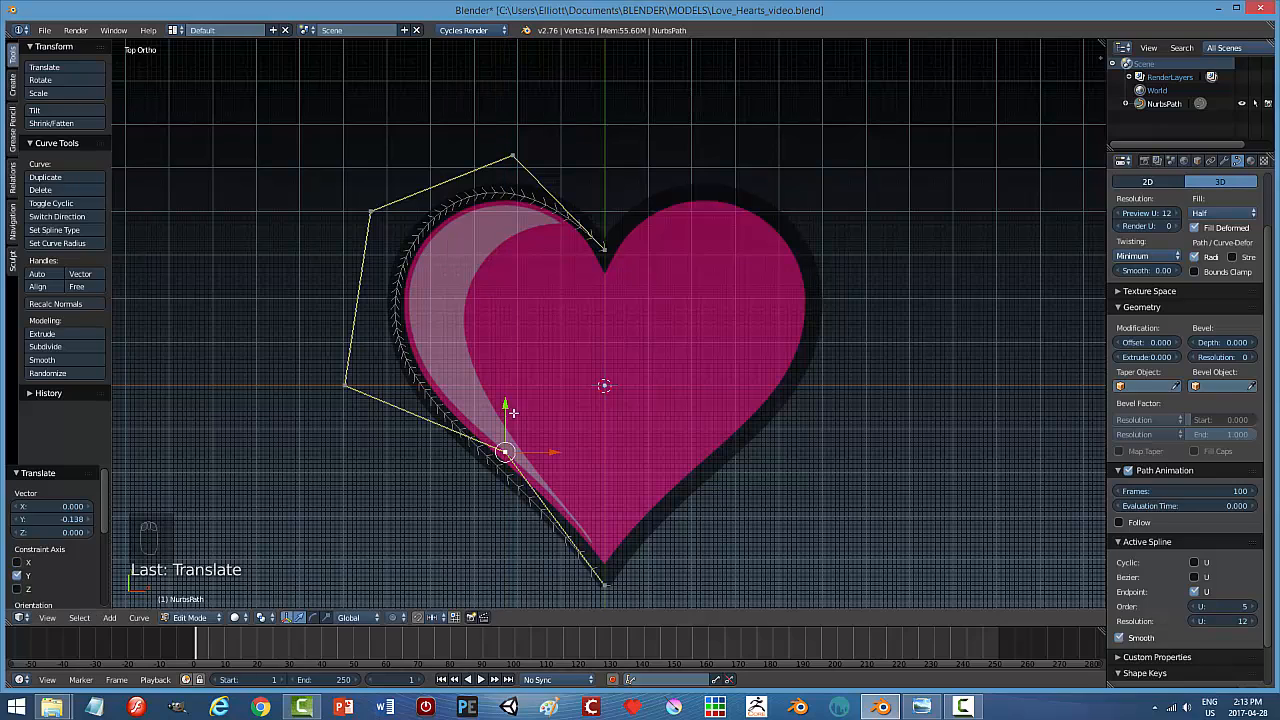
key(Tab)
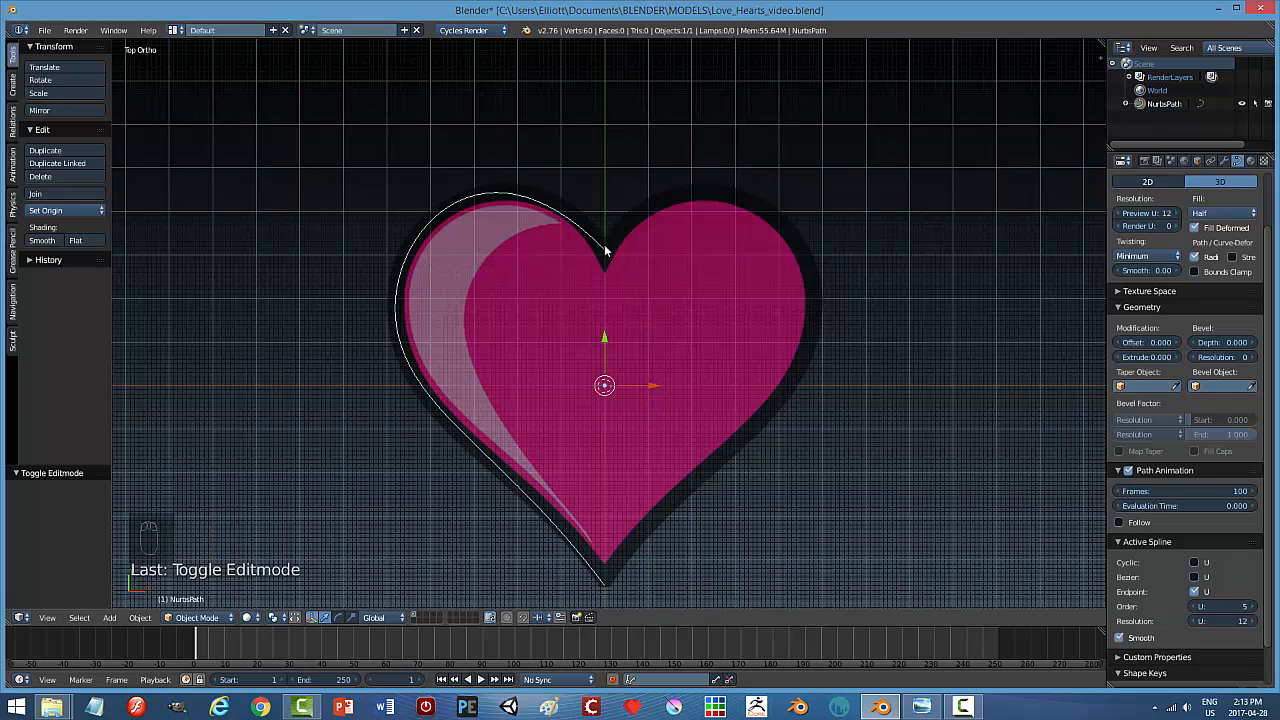
key(Tab)
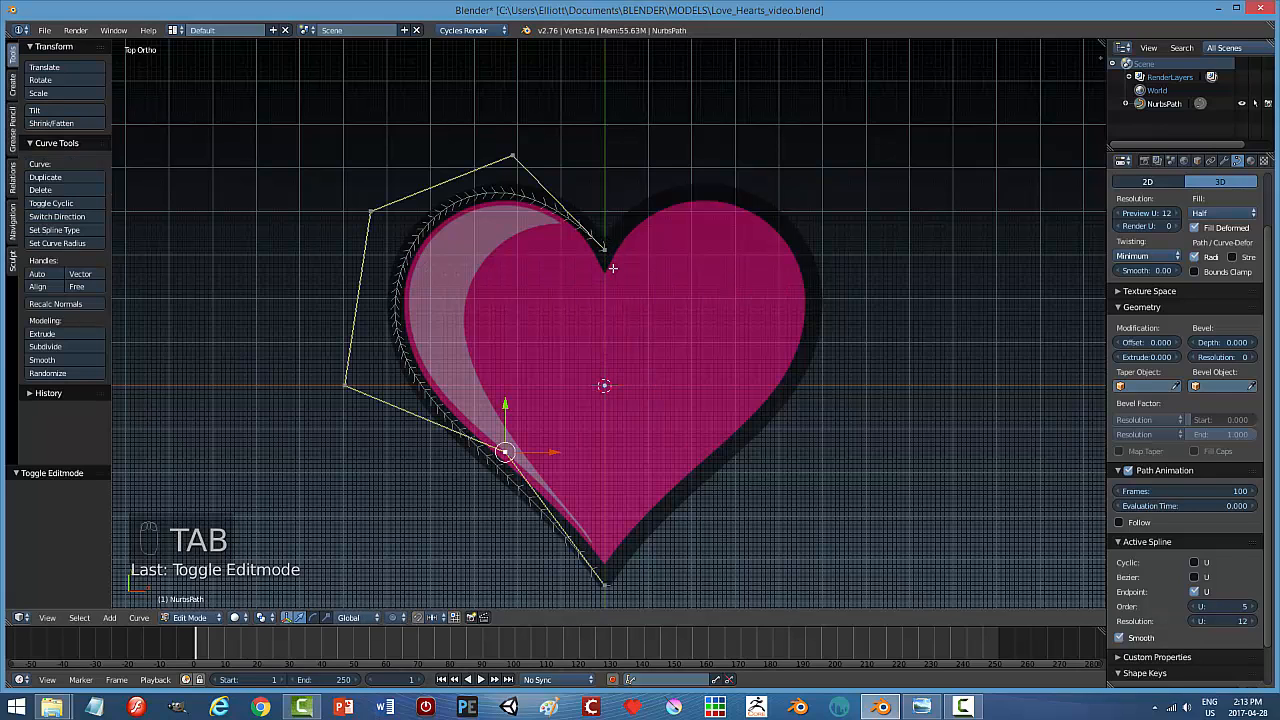
Lower the end point in the cleft about 0.26 along Y and nudge the point above the left lobe slightly along positive X.
drag(604, 216, 604, 227)
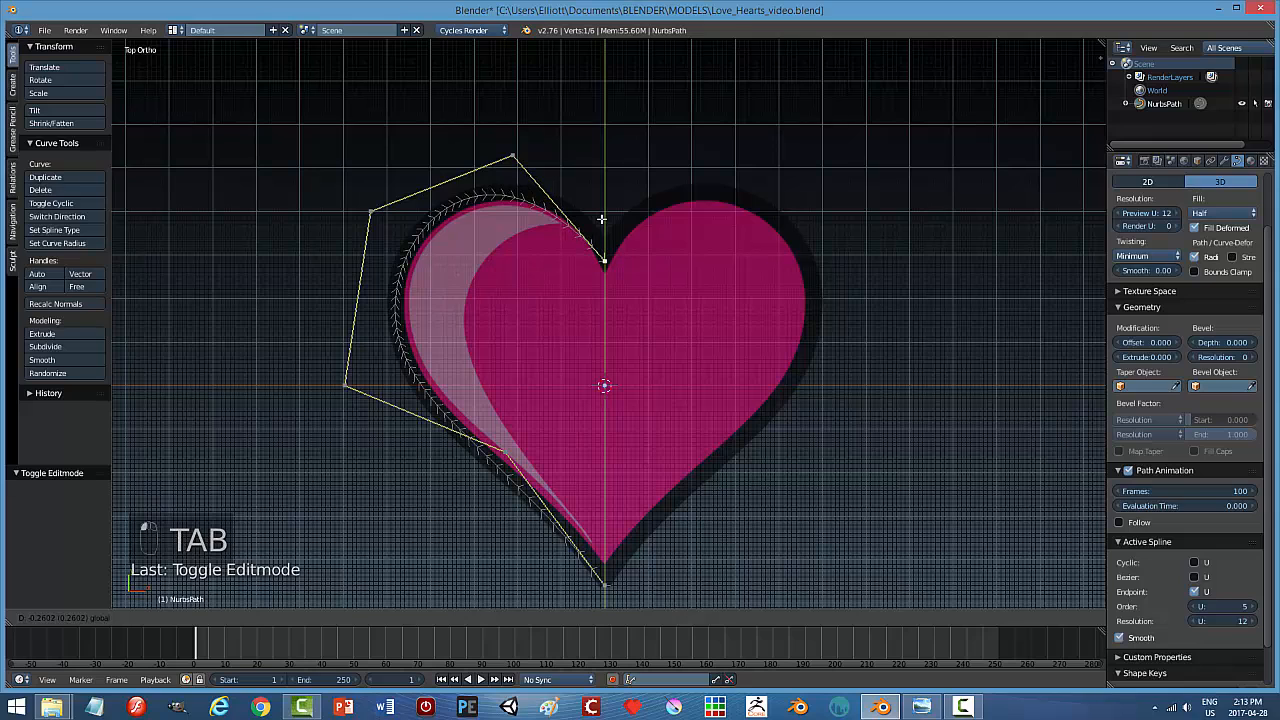
right_click(508, 157)
key(g)
key(x)
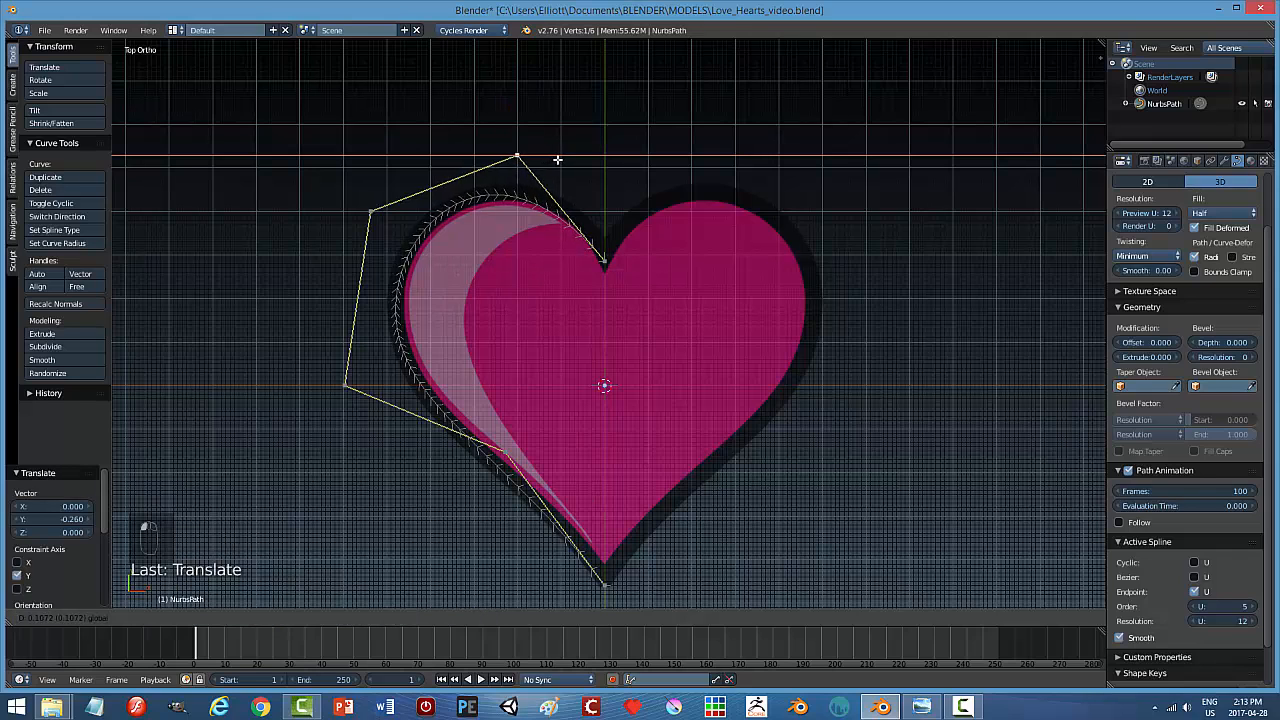
click(568, 160)
key(Tab)
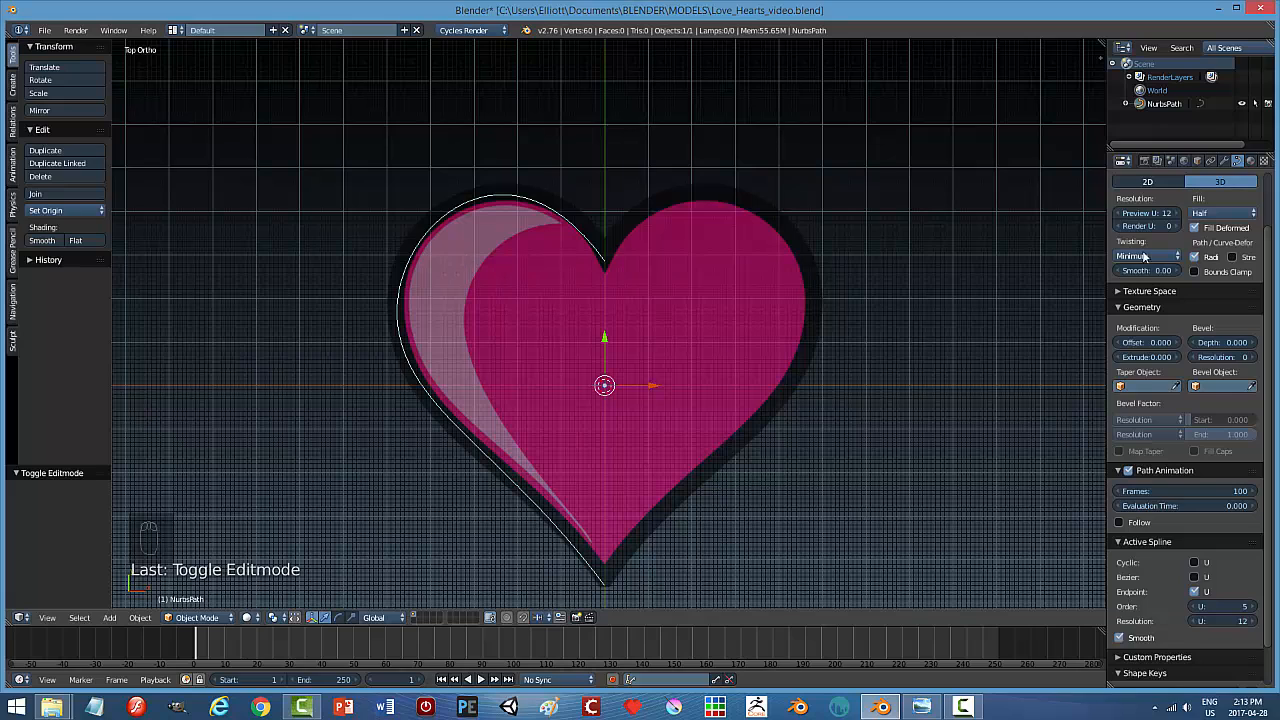
Add a Mirror modifier to the half-heart curve with only the Y axis enabled.
click(1224, 160)
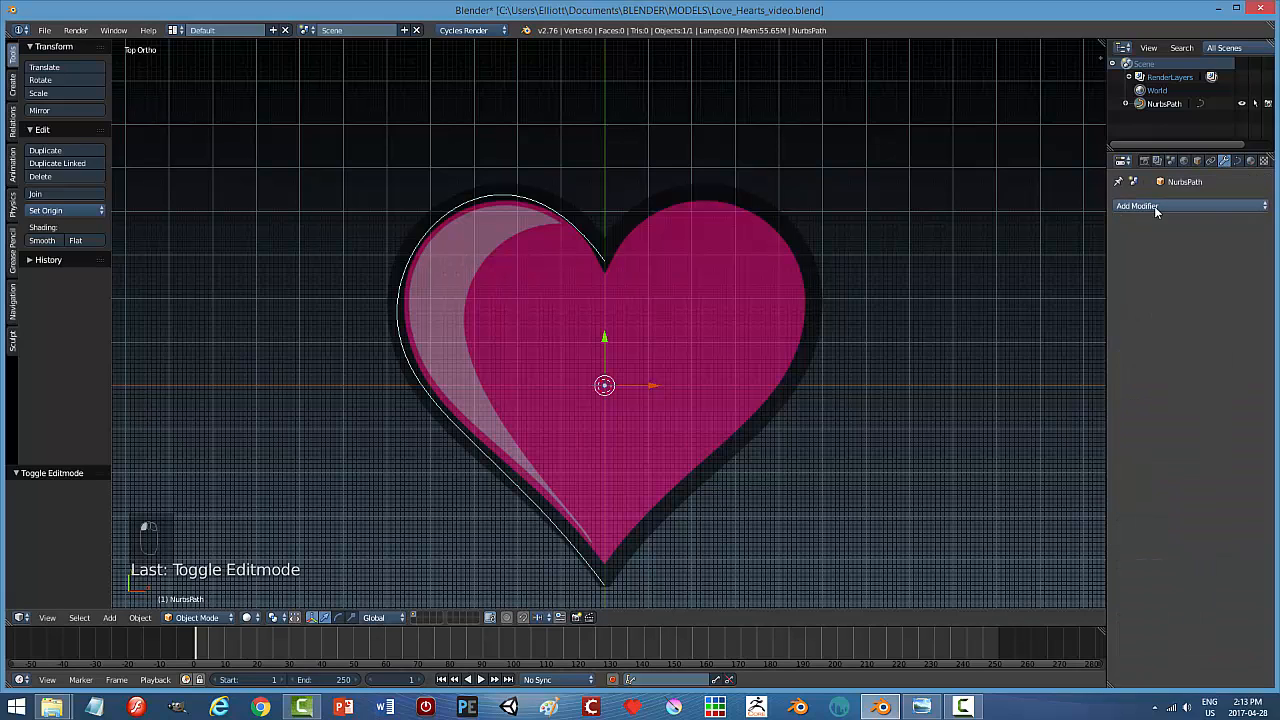
click(1154, 206)
click(1053, 290)
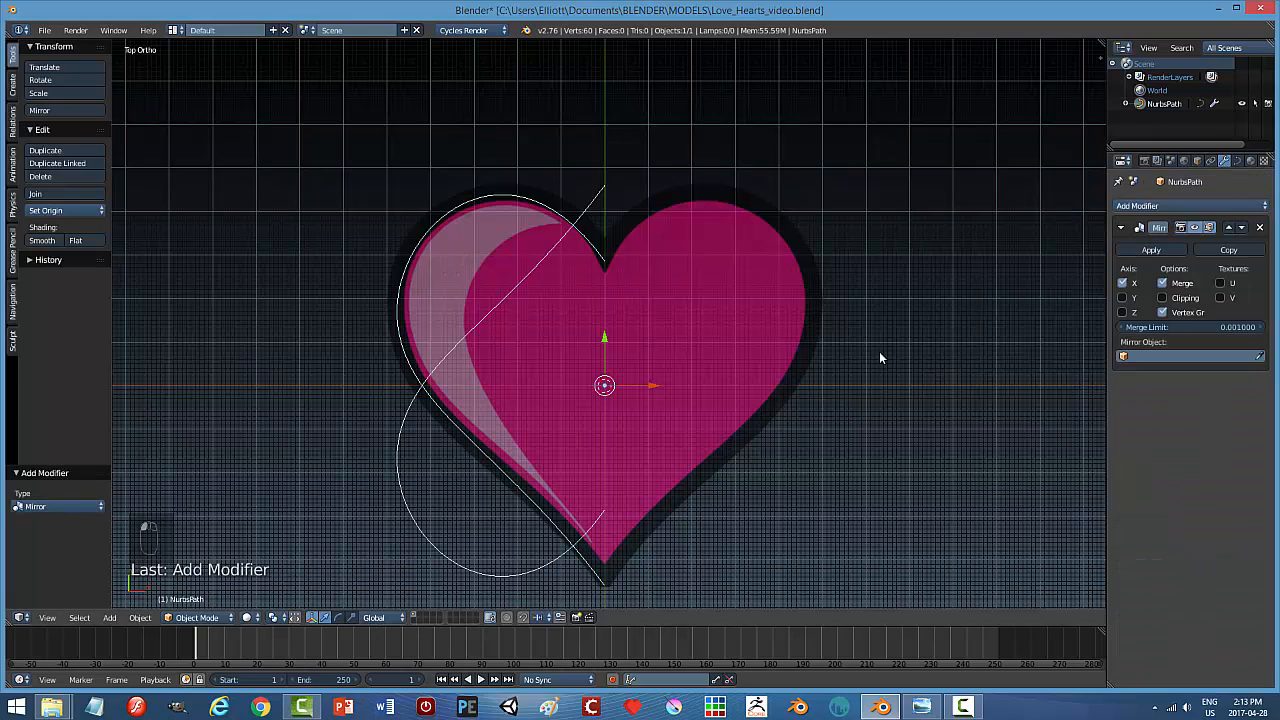
click(1122, 298)
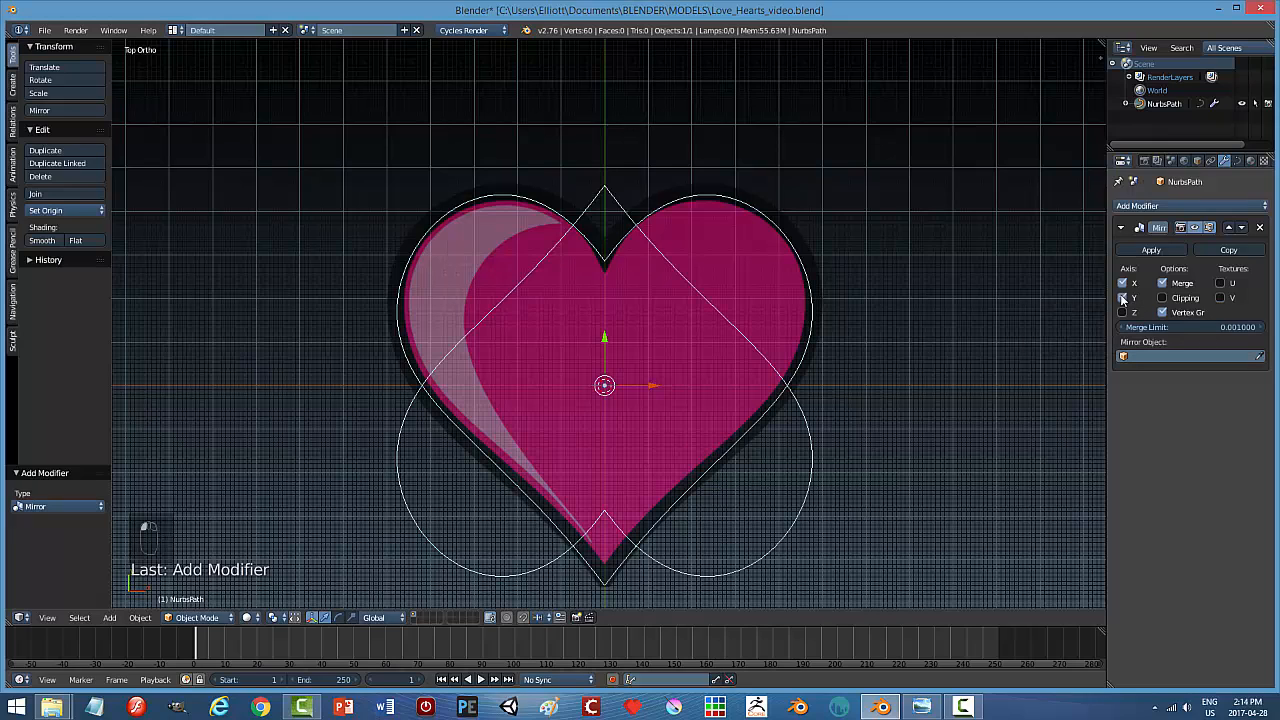
click(1122, 283)
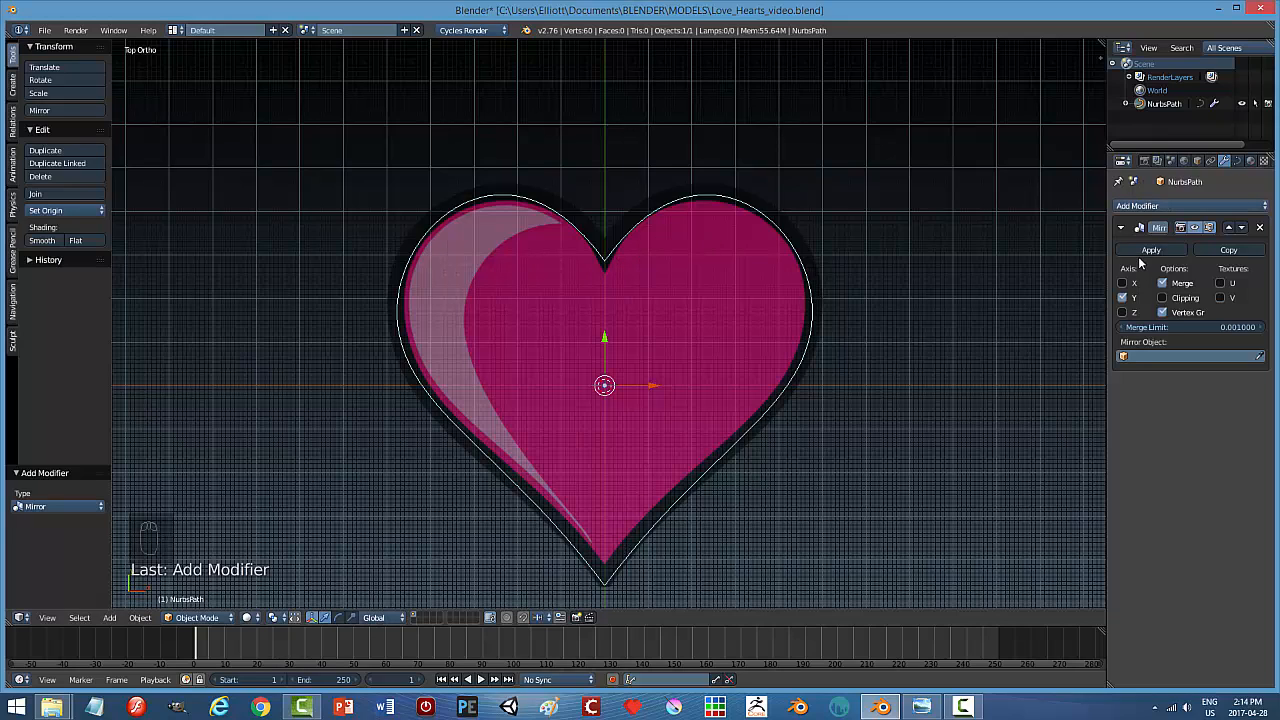
Convert the mirrored curve to a mesh and remove doubles across all of its vertices.
key(alt+c)
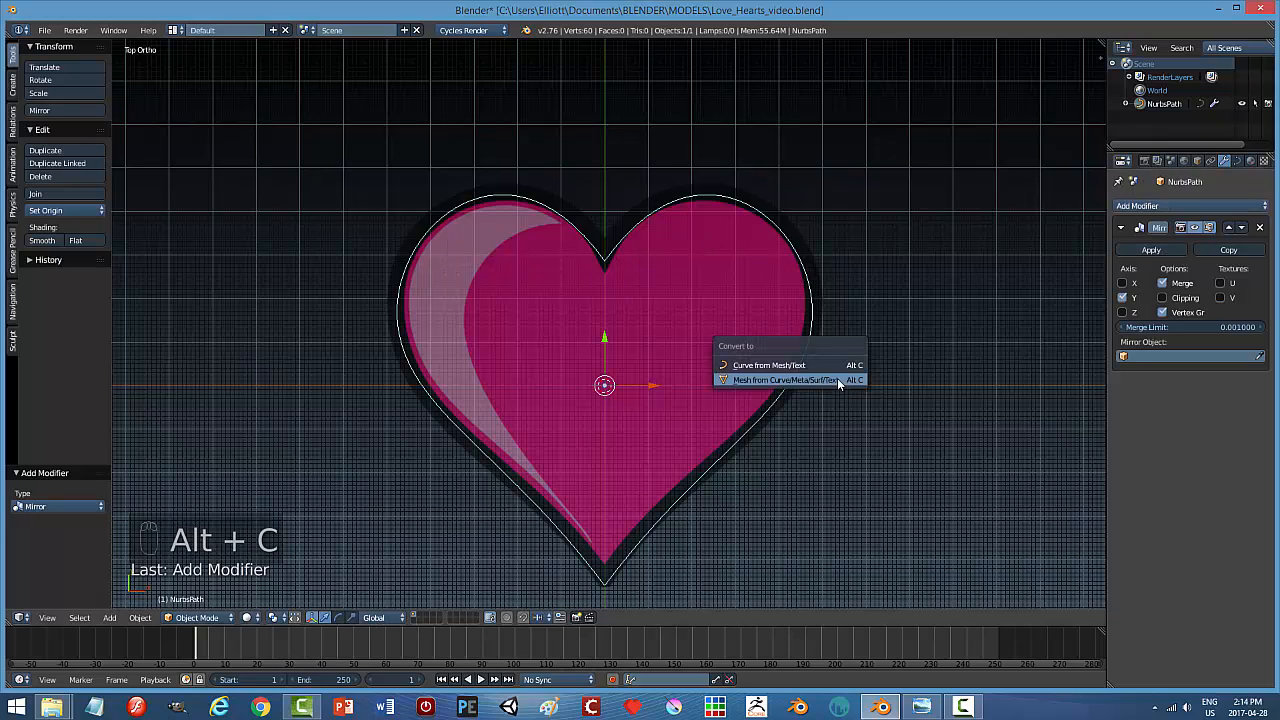
click(772, 382)
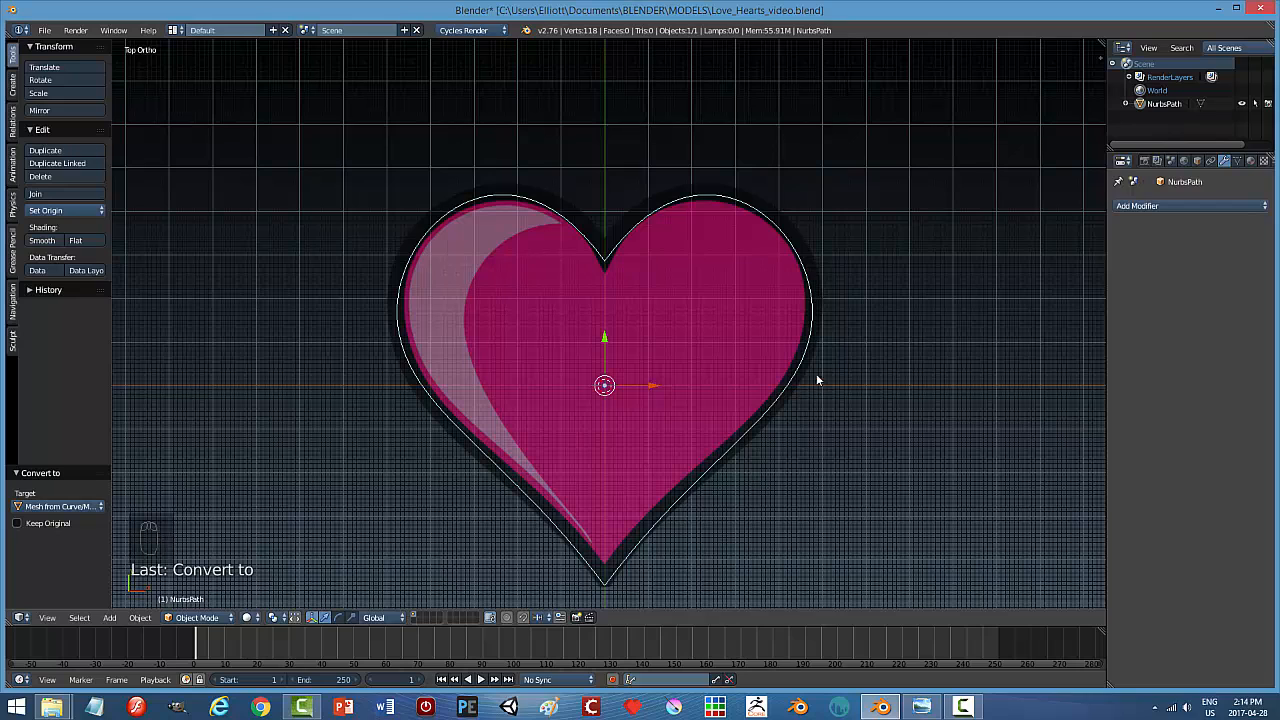
key(Tab)
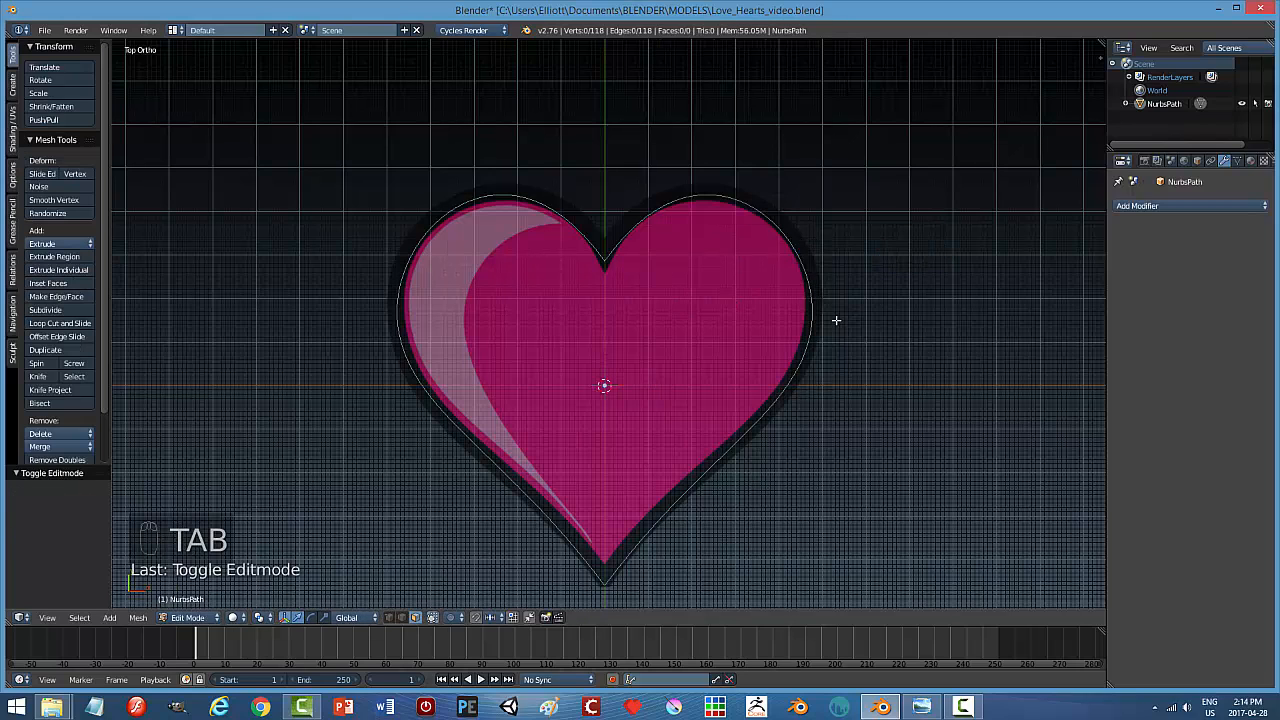
key(ctrl+Tab)
click(827, 315)
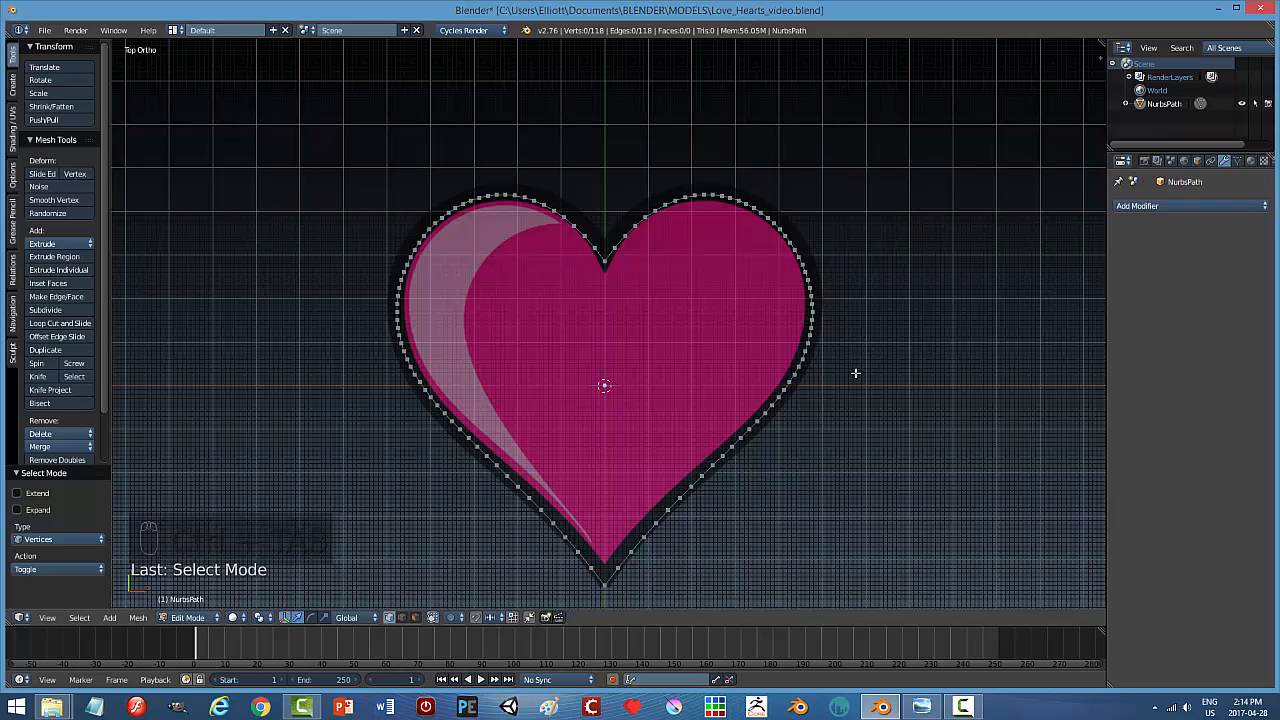
key(a)
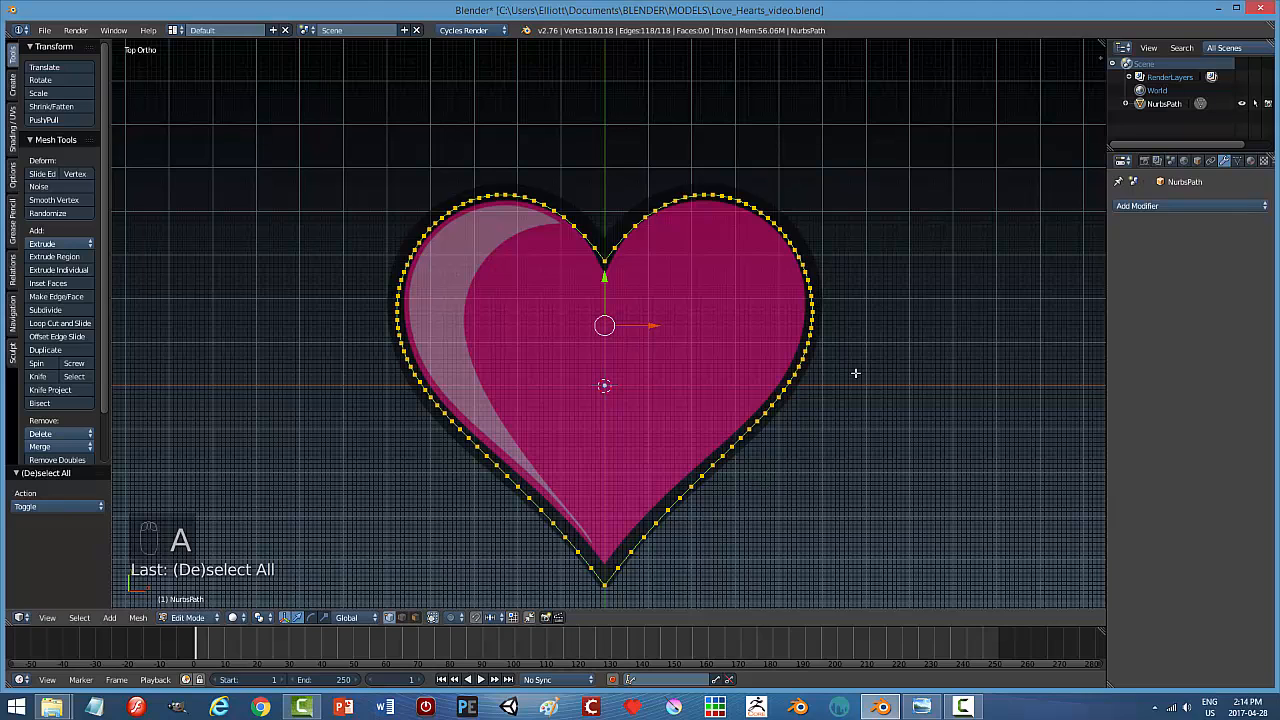
click(76, 460)
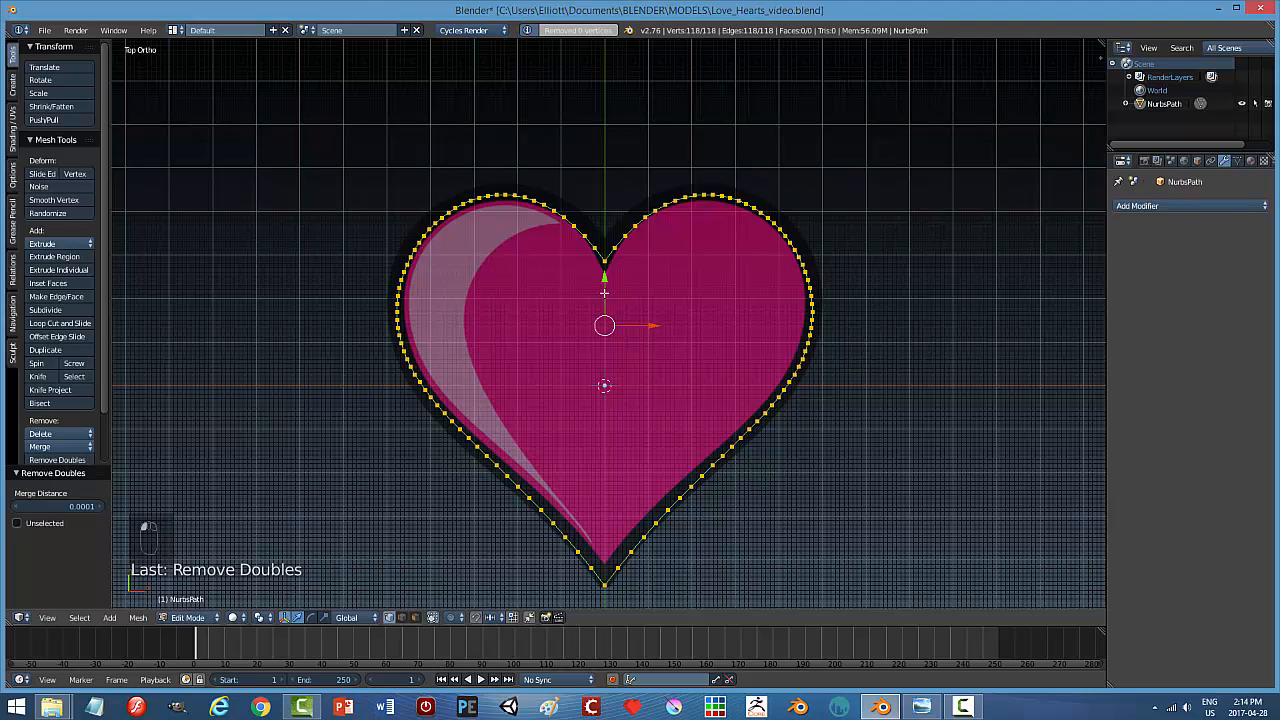
Fill the heart outline with a face and extrude it about 0.46 upward along Z.
key(f)
middle_drag(860, 458, 853, 337)
key(e)
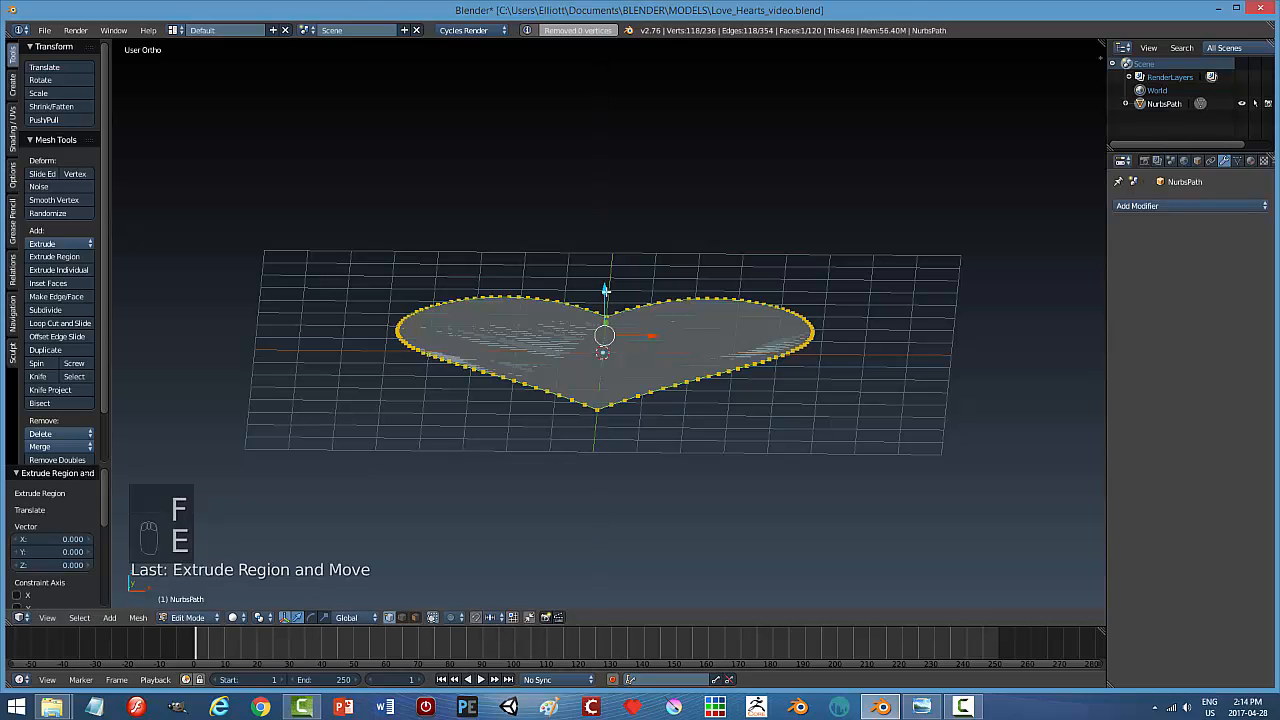
click(608, 272)
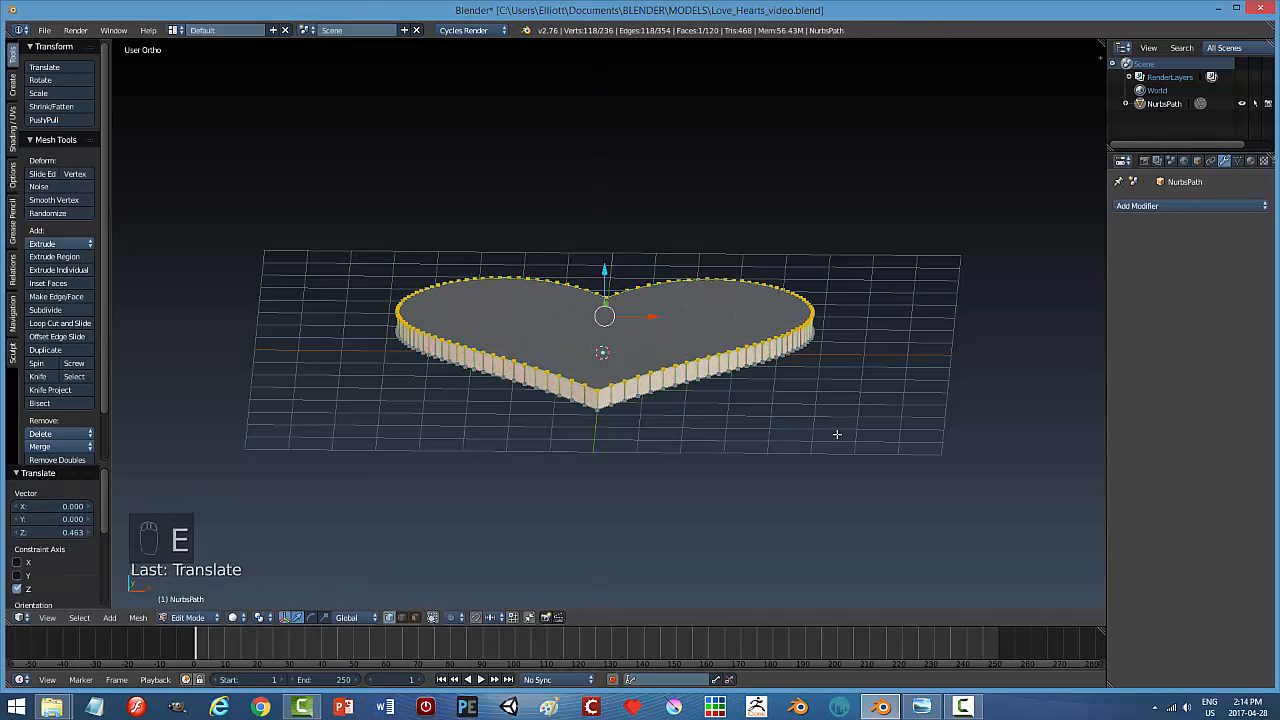
Recalculate the normals of the whole heart mesh to face outside and return to Object Mode.
key(a)
key(a)
key(a)
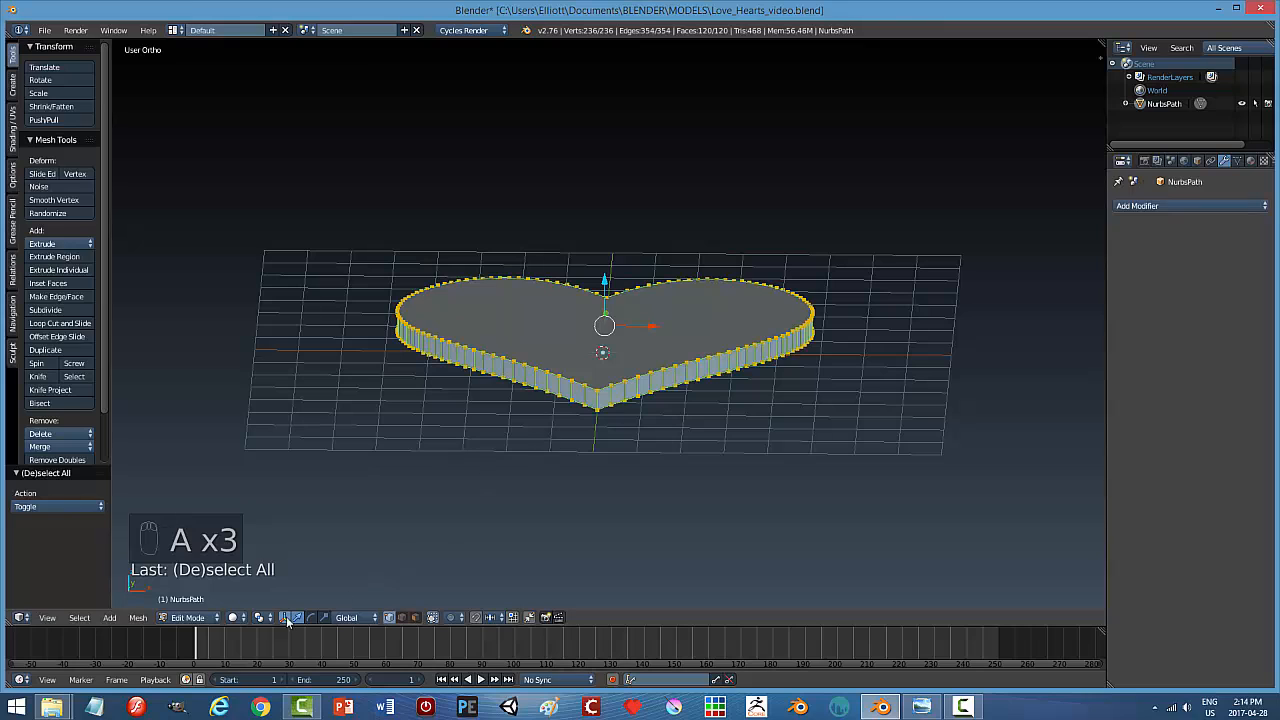
click(136, 617)
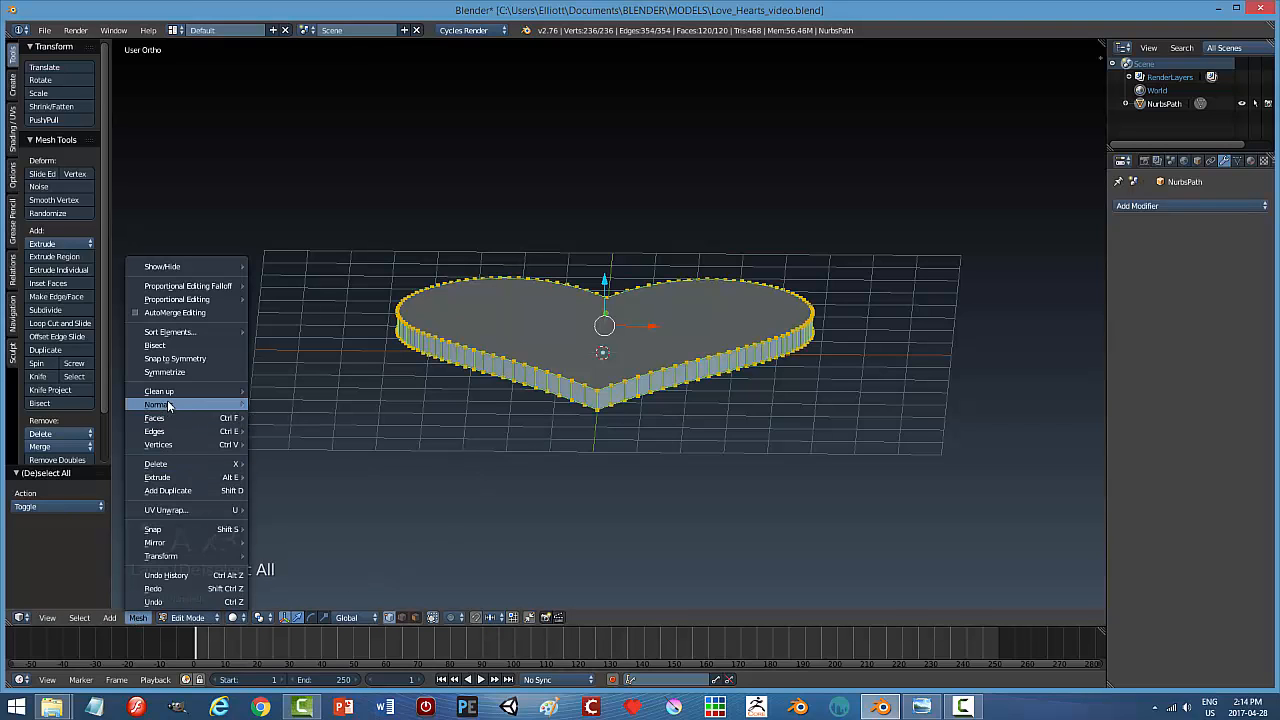
mouse_move(186, 404)
click(300, 404)
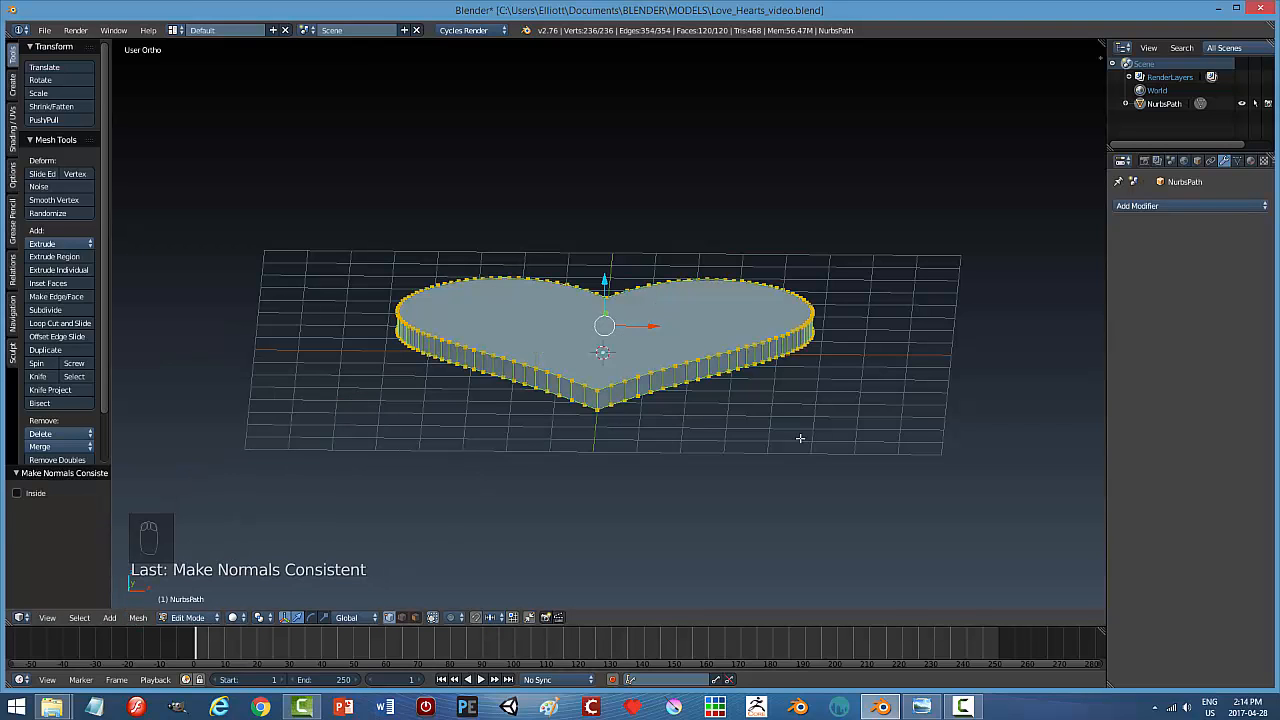
key(a)
key(Tab)
Scale the heart down uniformly to about 0.617.
middle_drag(765, 395, 759, 507)
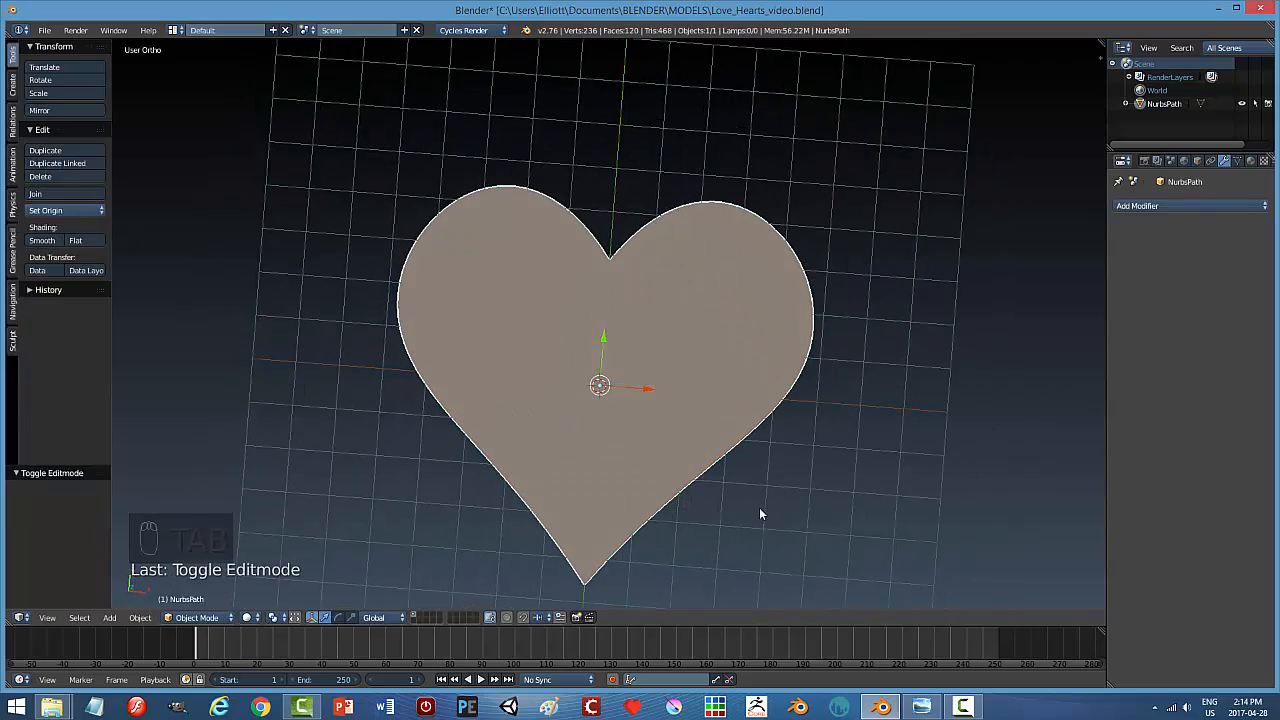
key(s)
click(762, 459)
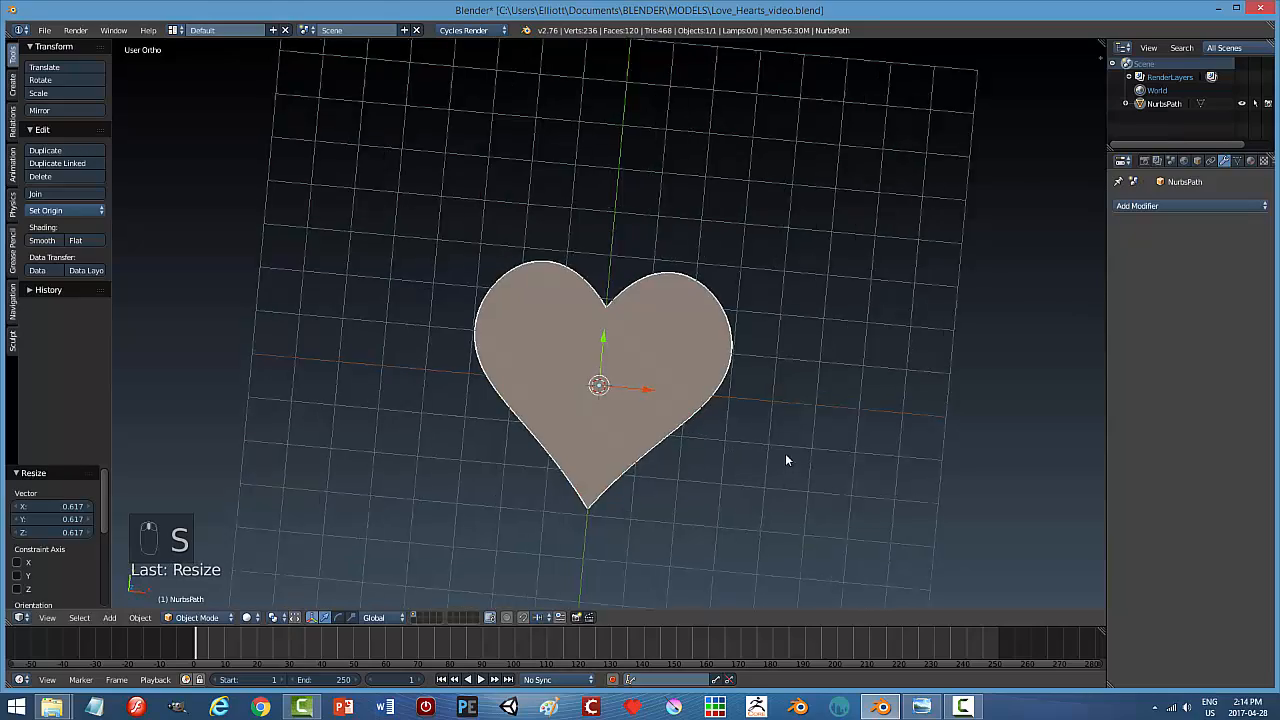
Bevel the heart's top and bottom outline edge loops with an offset of about 0.079 and 4 segments.
middle_drag(785, 455, 797, 431)
key(Tab)
key(ctrl+Tab)
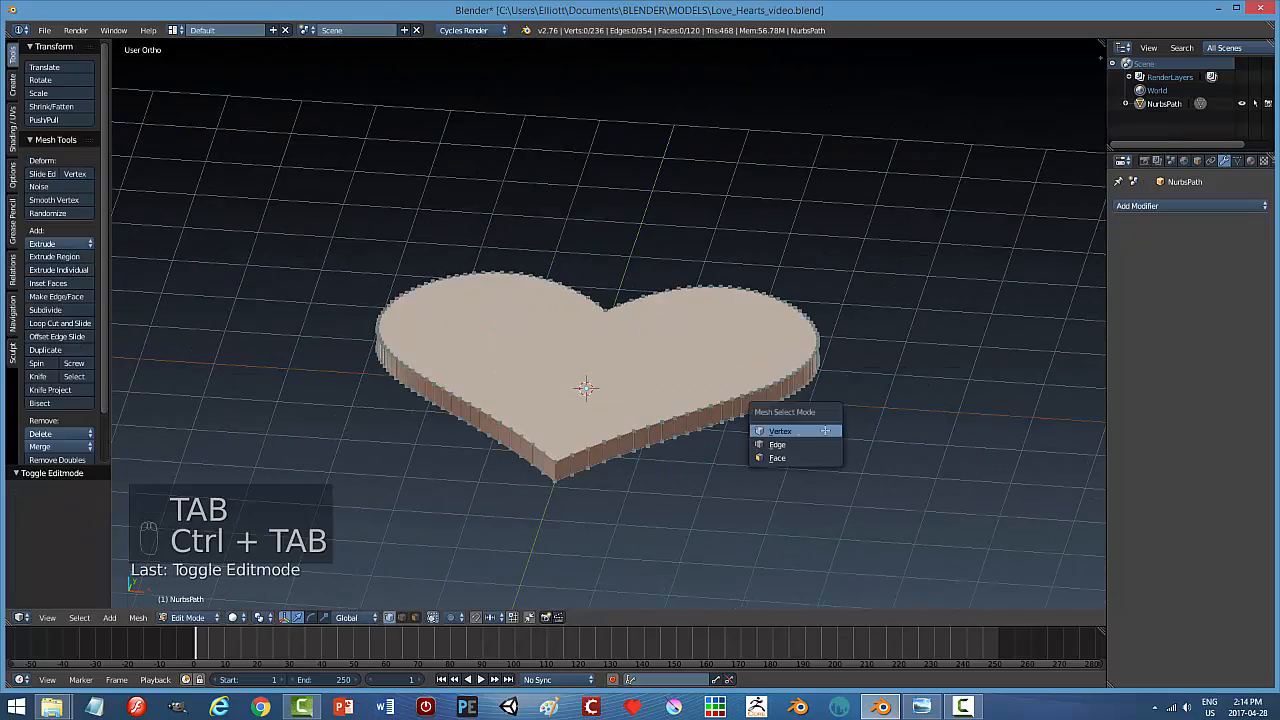
click(786, 442)
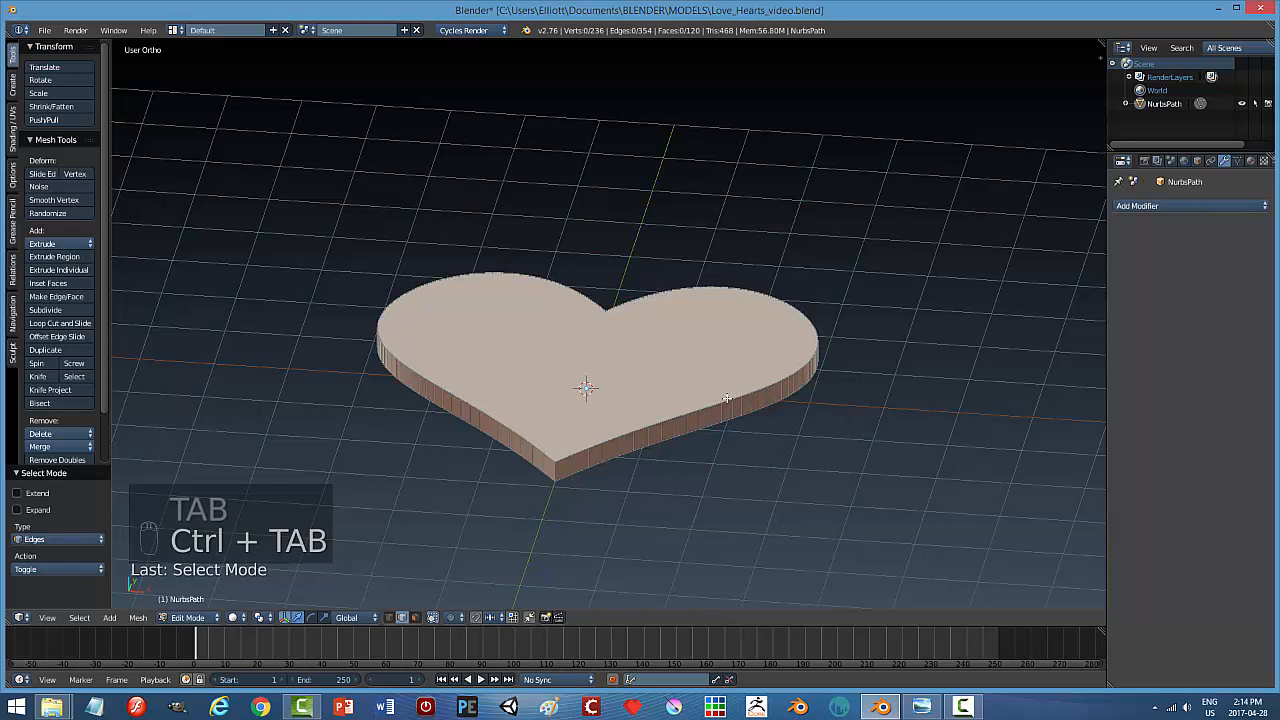
key(a)
mouse_move(866, 456)
middle_down()
mouse_move(860, 437)
mouse_move(866, 446)
middle_up()
scroll(818, 415, up, 2)
mouse_move(814, 410)
middle_down()
mouse_move(794, 411)
mouse_move(800, 420)
middle_up()
key(ctrl+b)
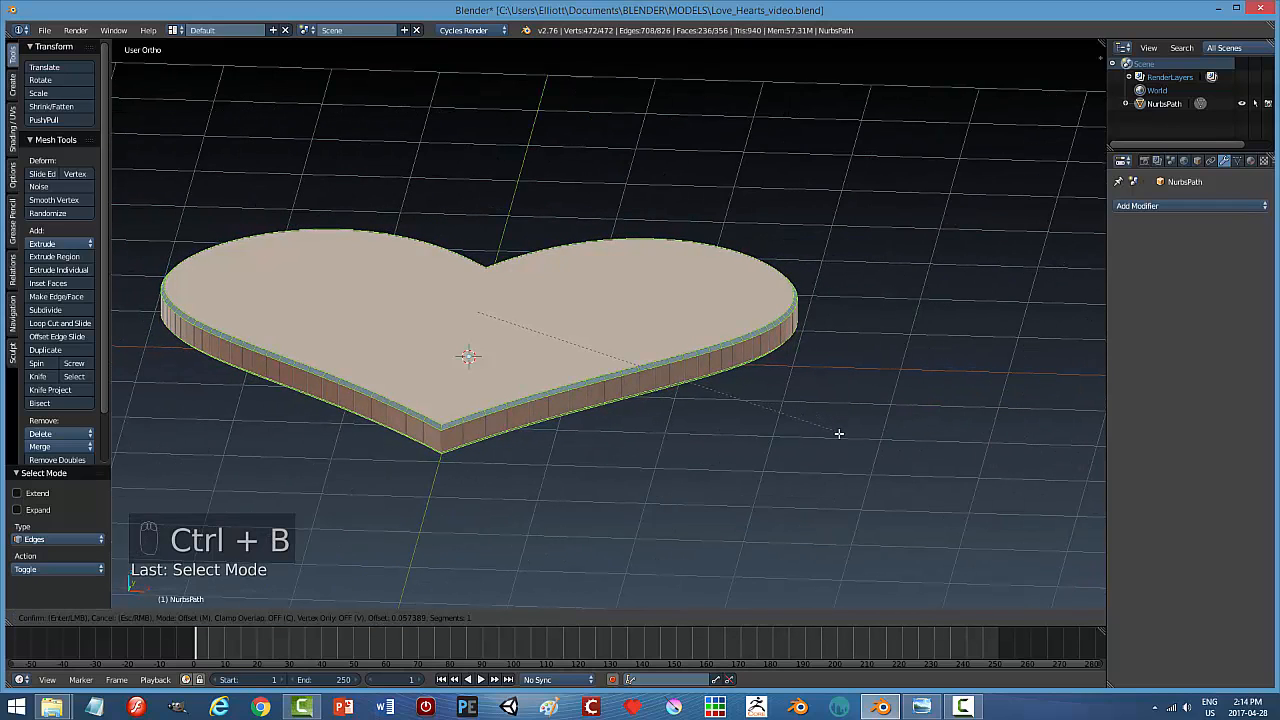
scroll(839, 434, up, 2)
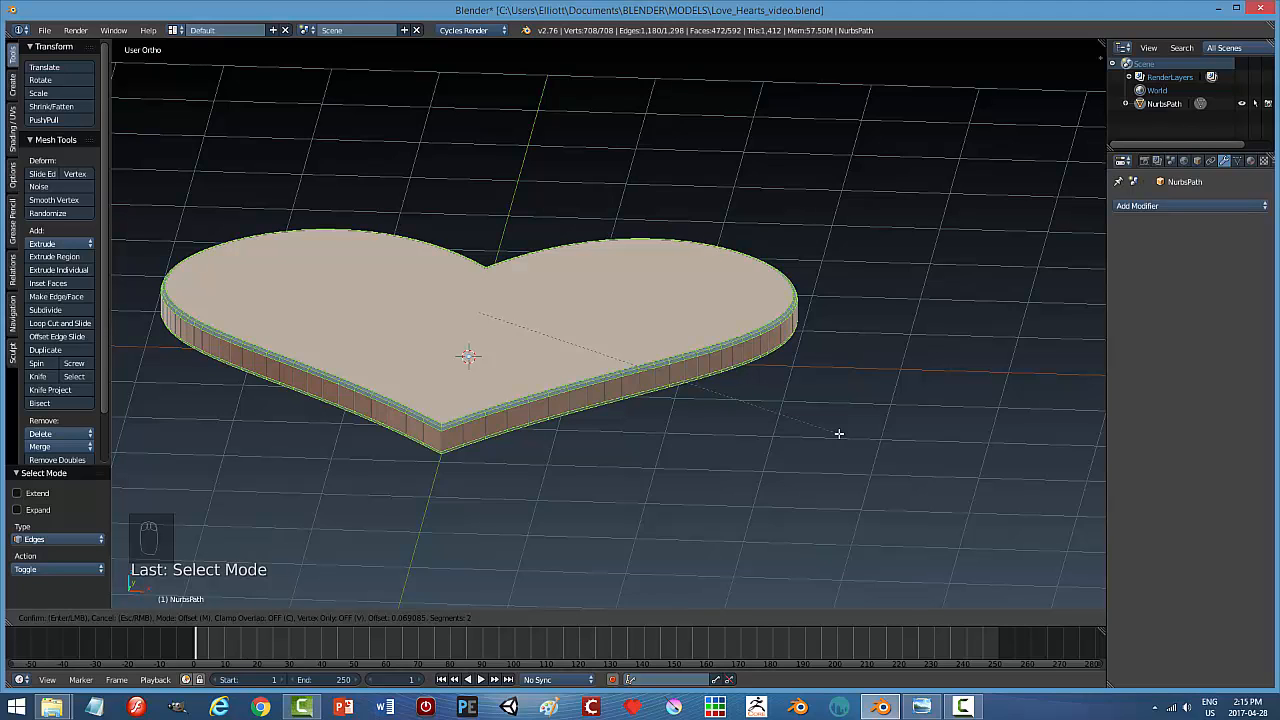
scroll(839, 436, up, 1)
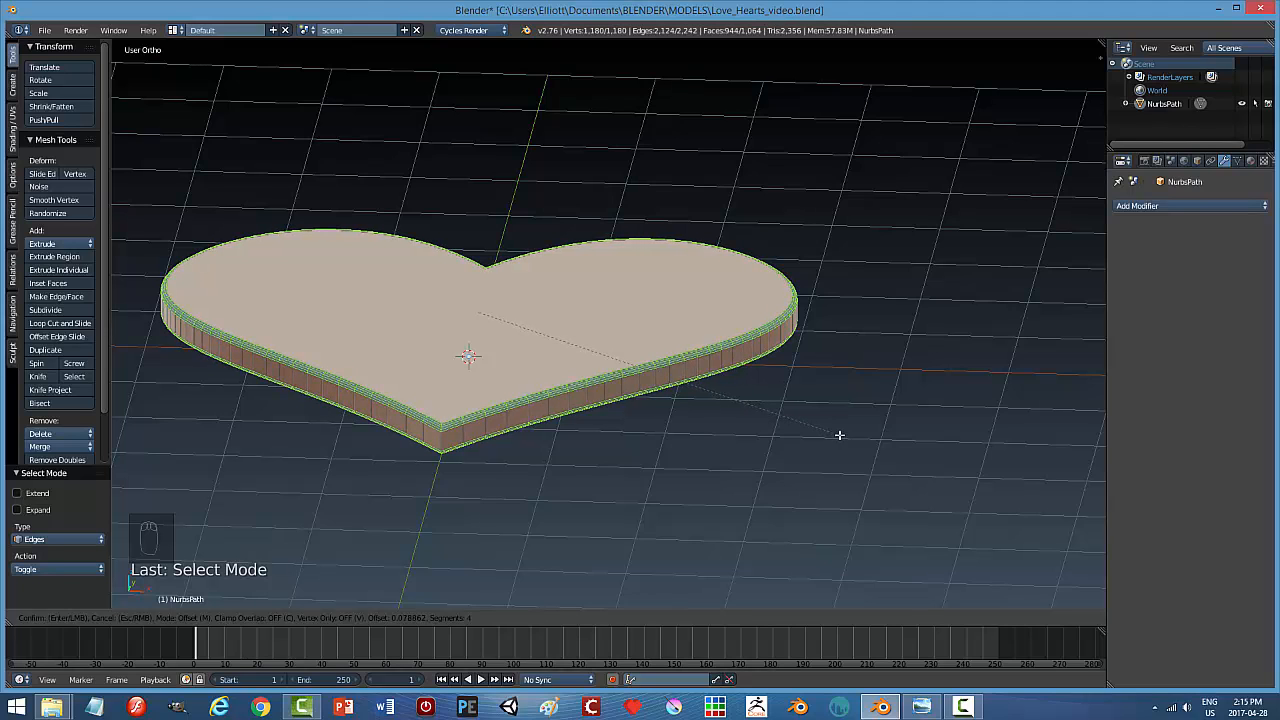
click(839, 434)
key(Tab)
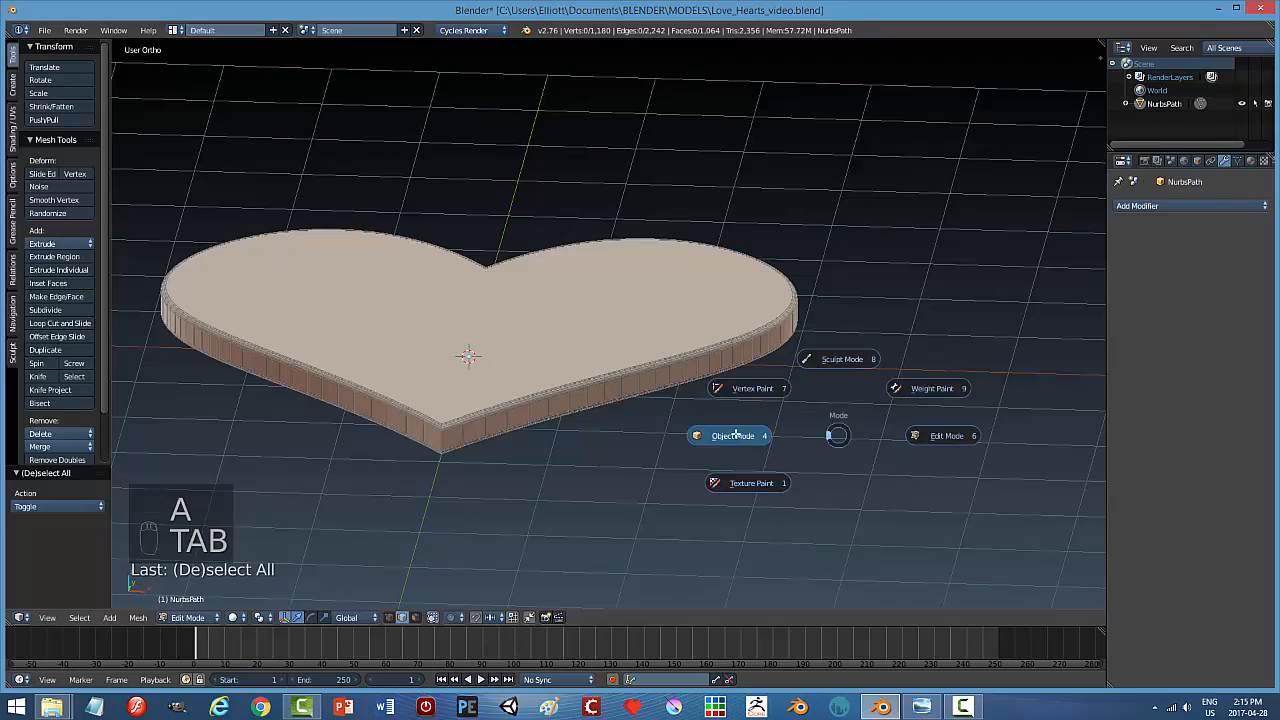
Change the viewport matcap to the glossy dark metallic one.
middle_drag(831, 414, 801, 421)
scroll(830, 416, down, 2)
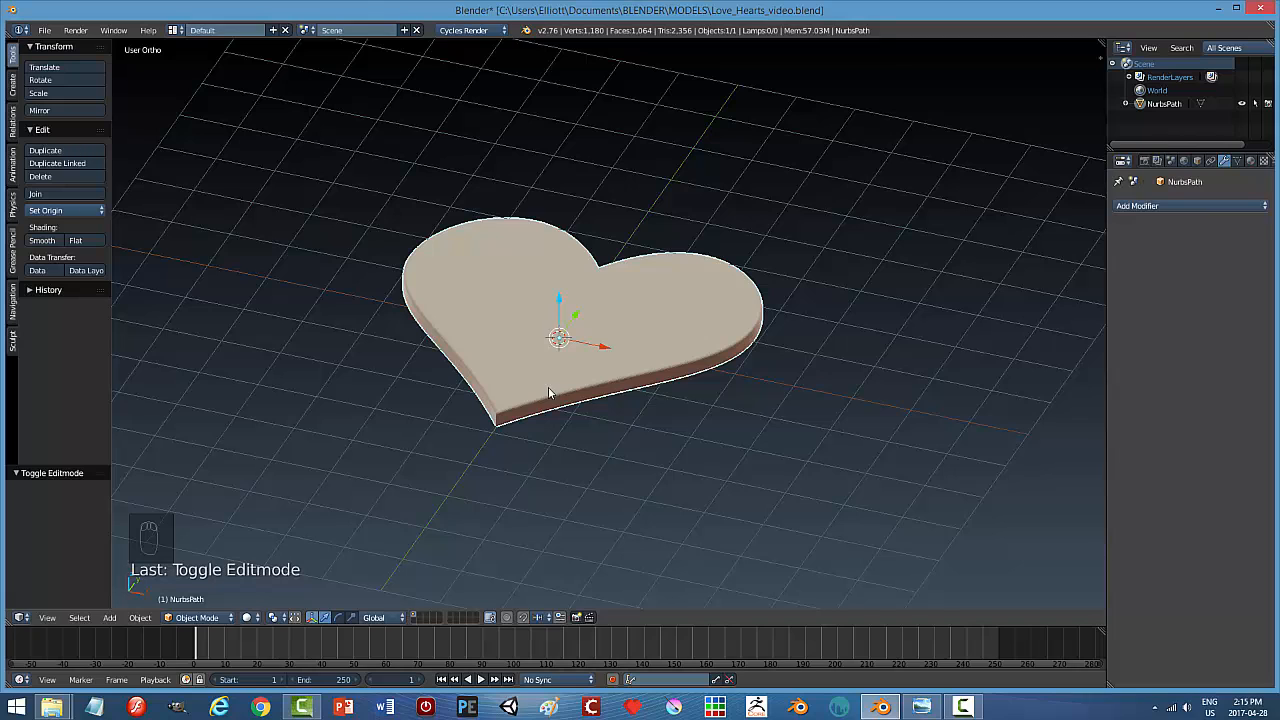
key(n)
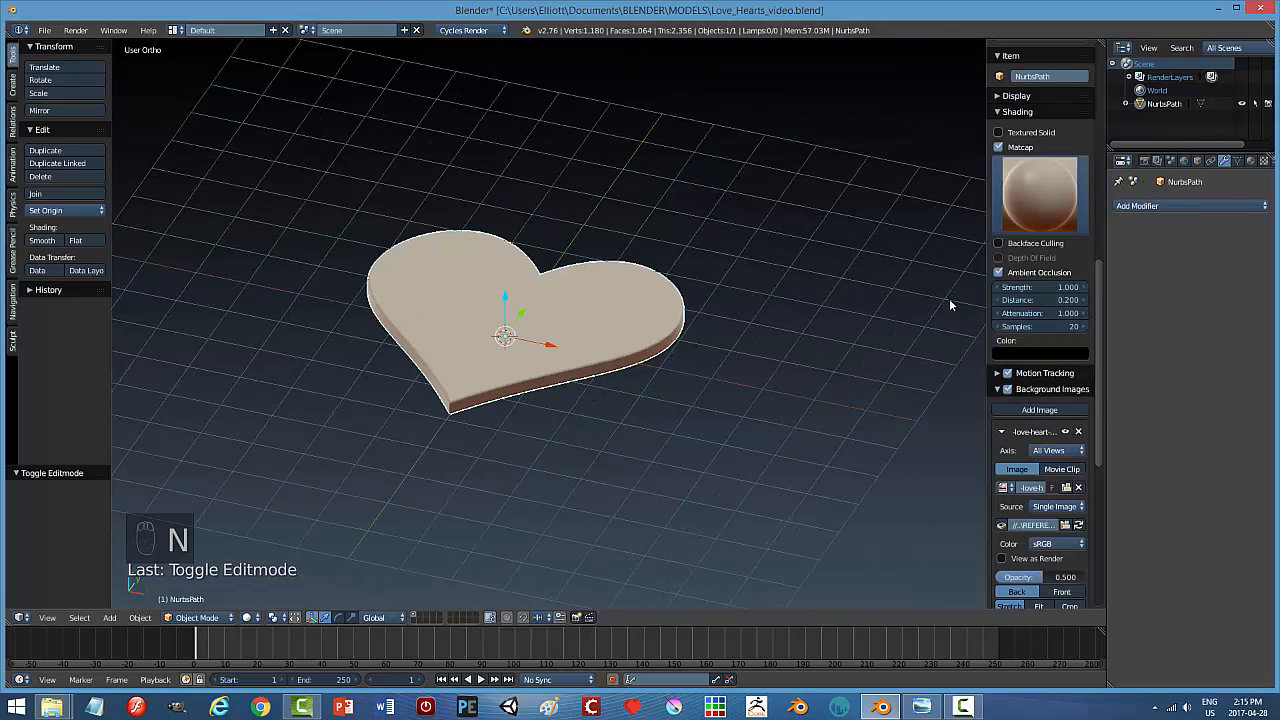
click(1050, 194)
click(994, 338)
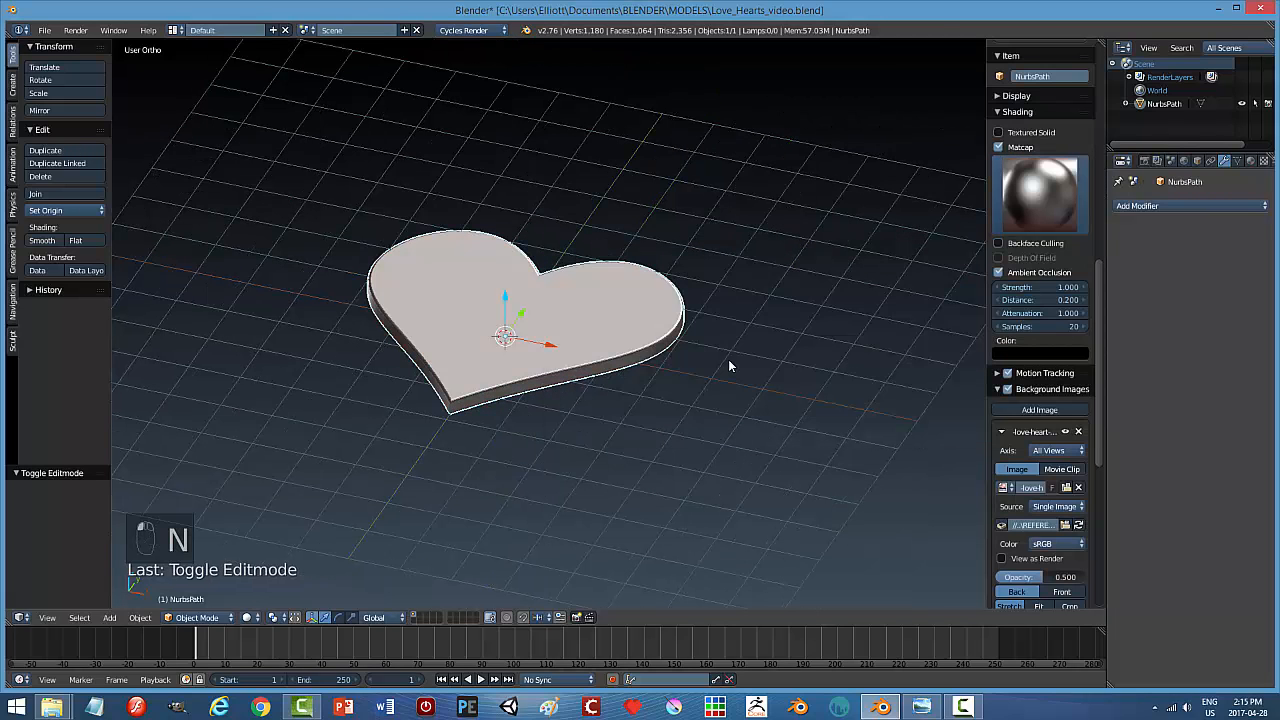
key(n)
Apply smooth shading to the heart object.
mouse_move(753, 368)
middle_down()
mouse_move(736, 382)
mouse_move(727, 362)
mouse_move(756, 364)
mouse_move(736, 362)
middle_up()
scroll(730, 383, up, 2)
click(52, 242)
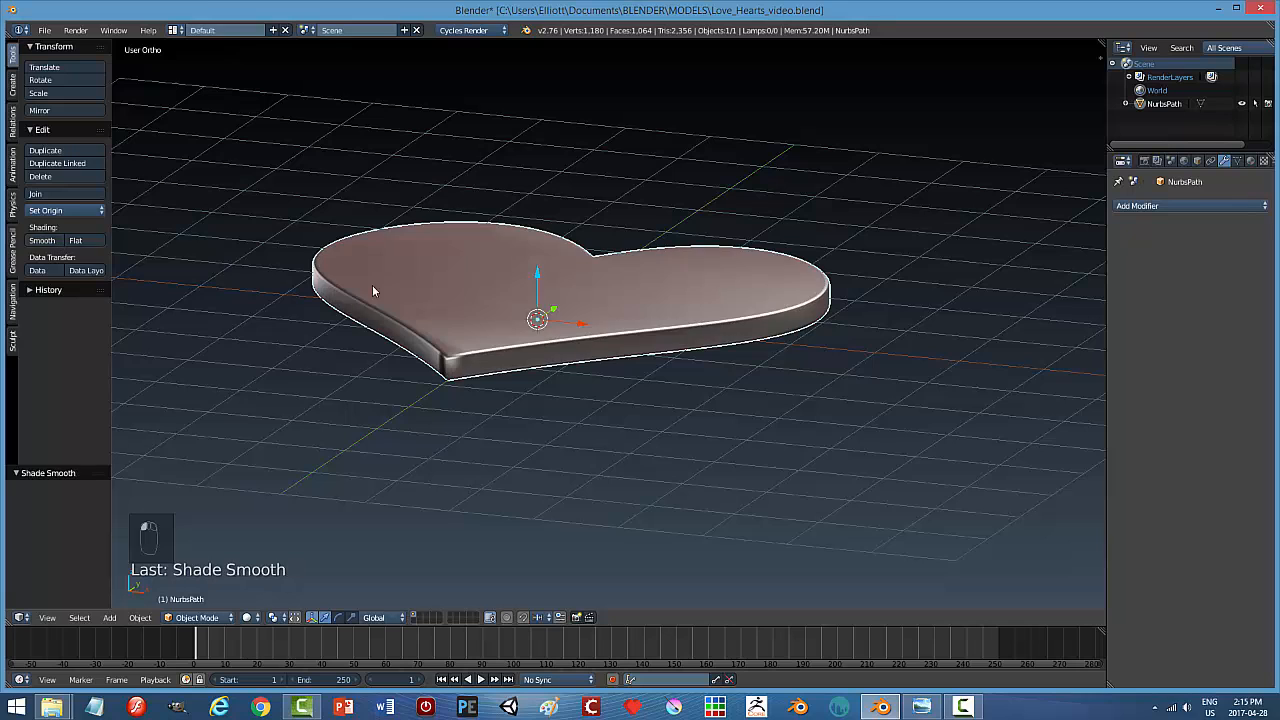
Enable Auto Smooth on the heart mesh and set its angle to 10°.
middle_drag(372, 285, 614, 314)
scroll(622, 330, down, 1)
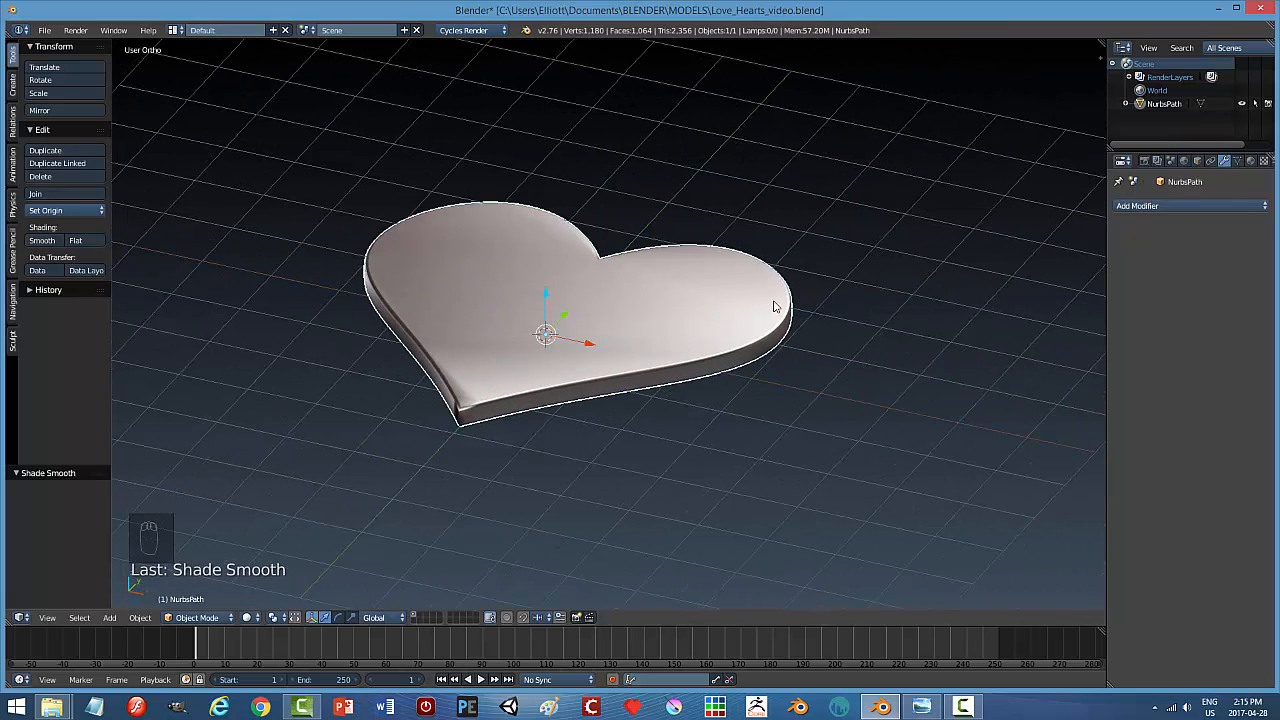
click(1238, 161)
click(1119, 182)
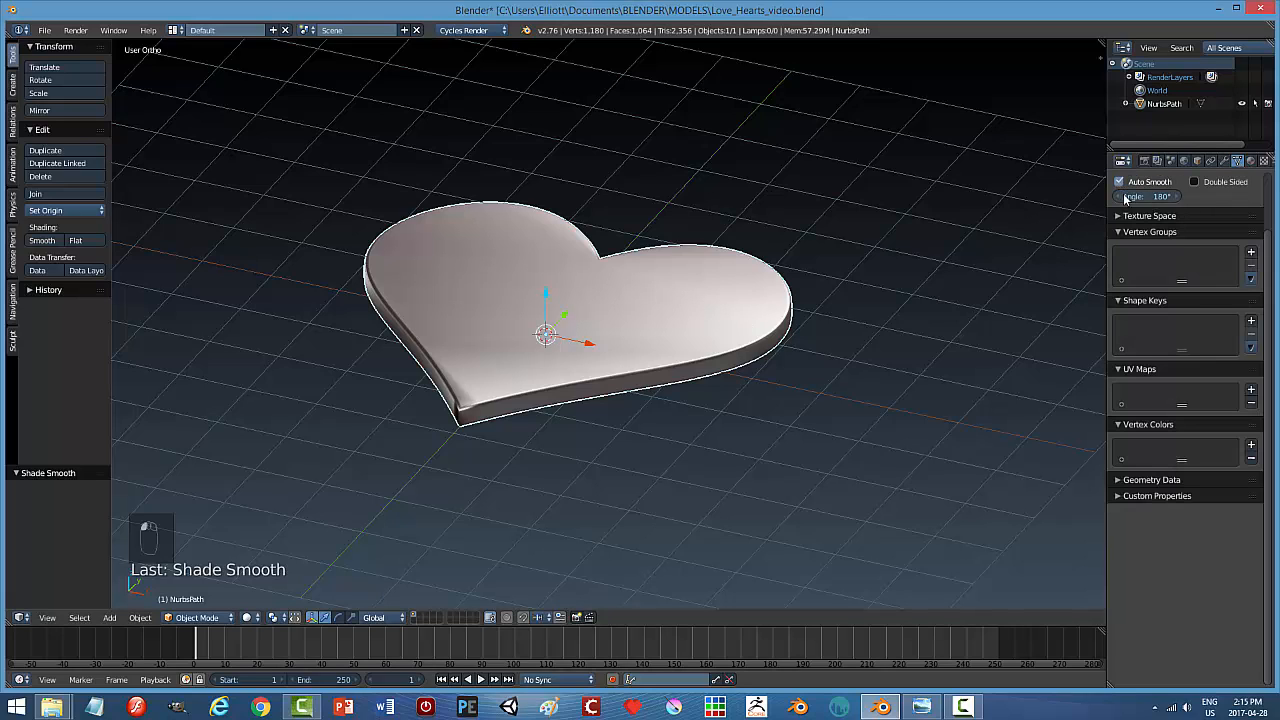
click(1145, 196)
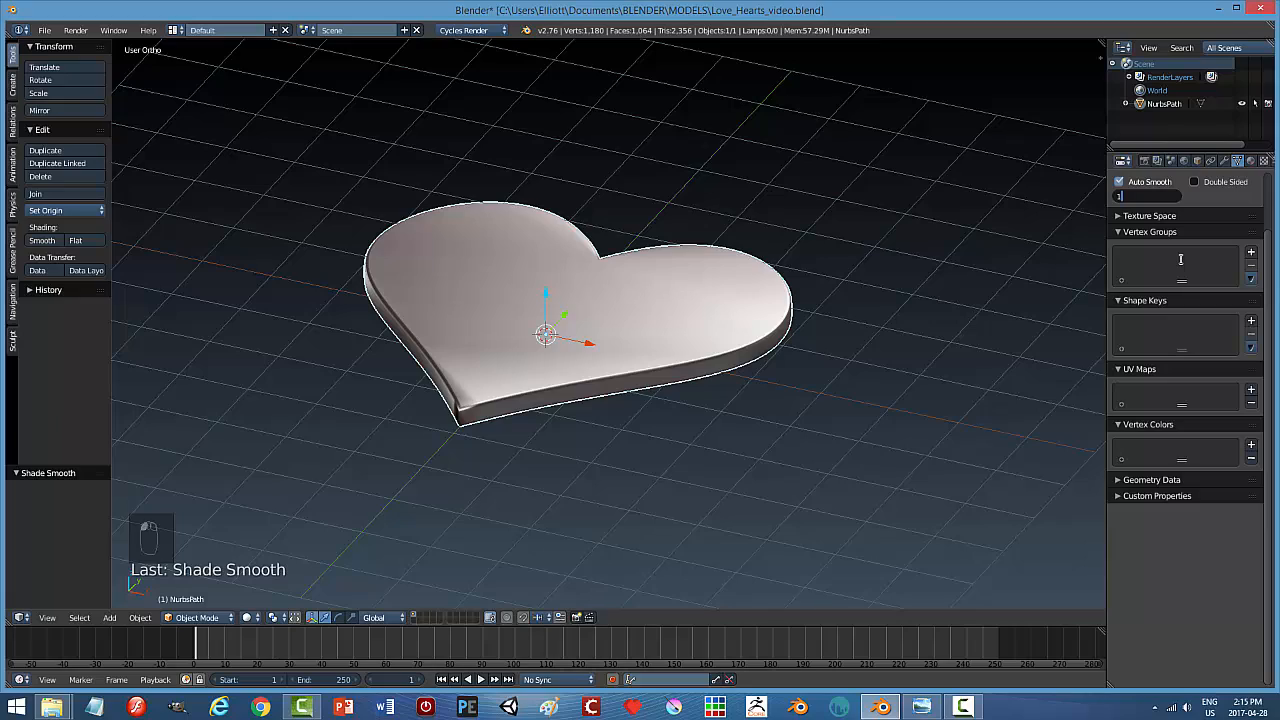
text(12)
key(Return)
middle_drag(754, 372, 717, 372)
click(1160, 197)
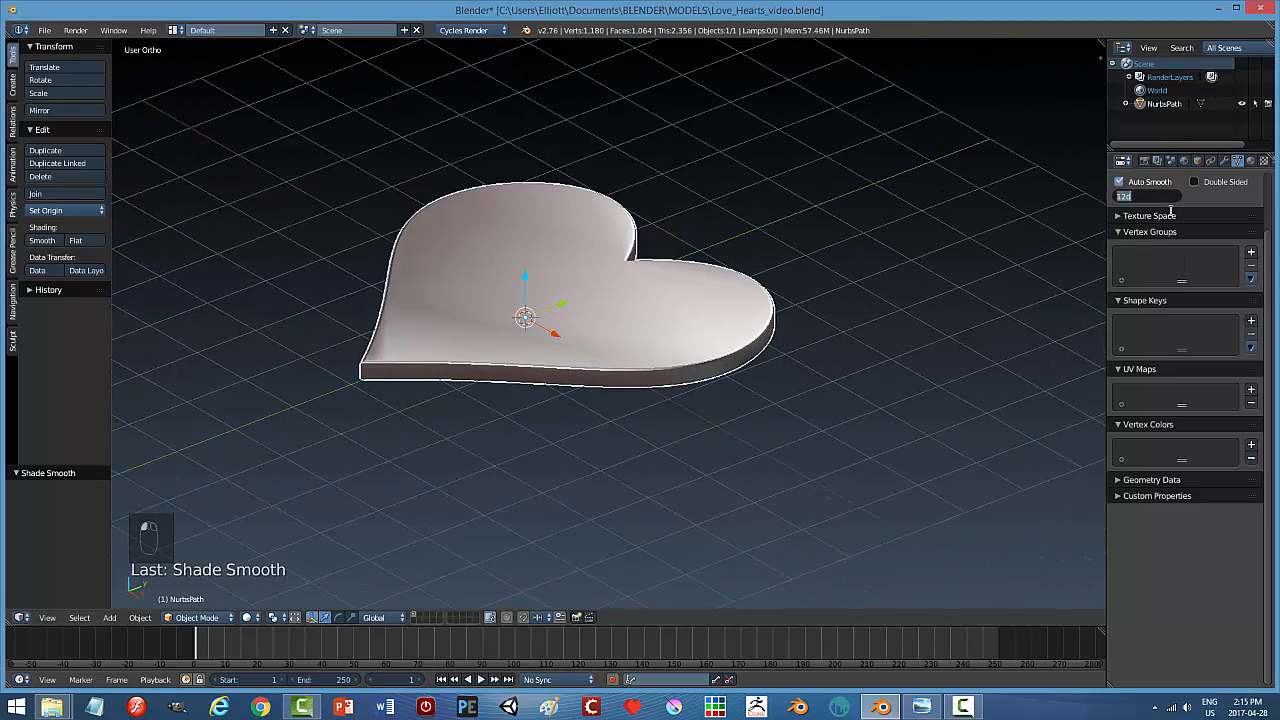
text(10)
key(Return)
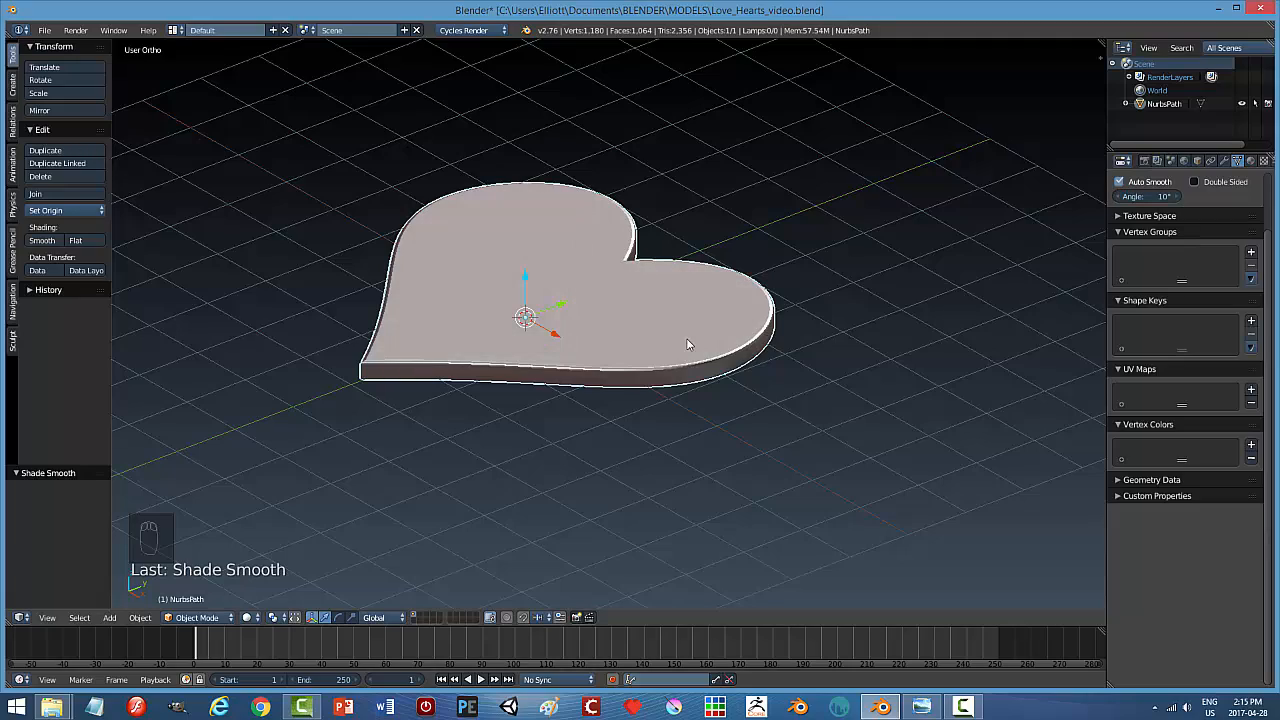
Deselect the heart and save the blend file.
key(a)
middle_drag(769, 346, 713, 342)
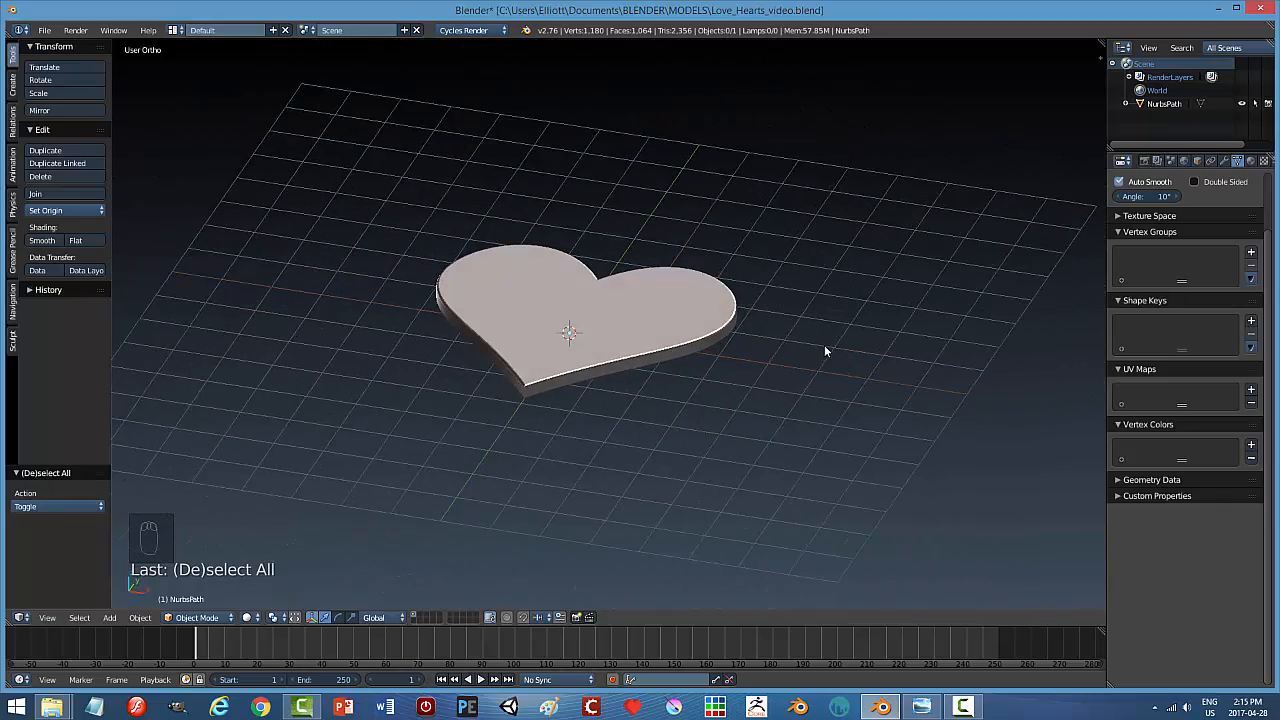
key(ctrl+s)
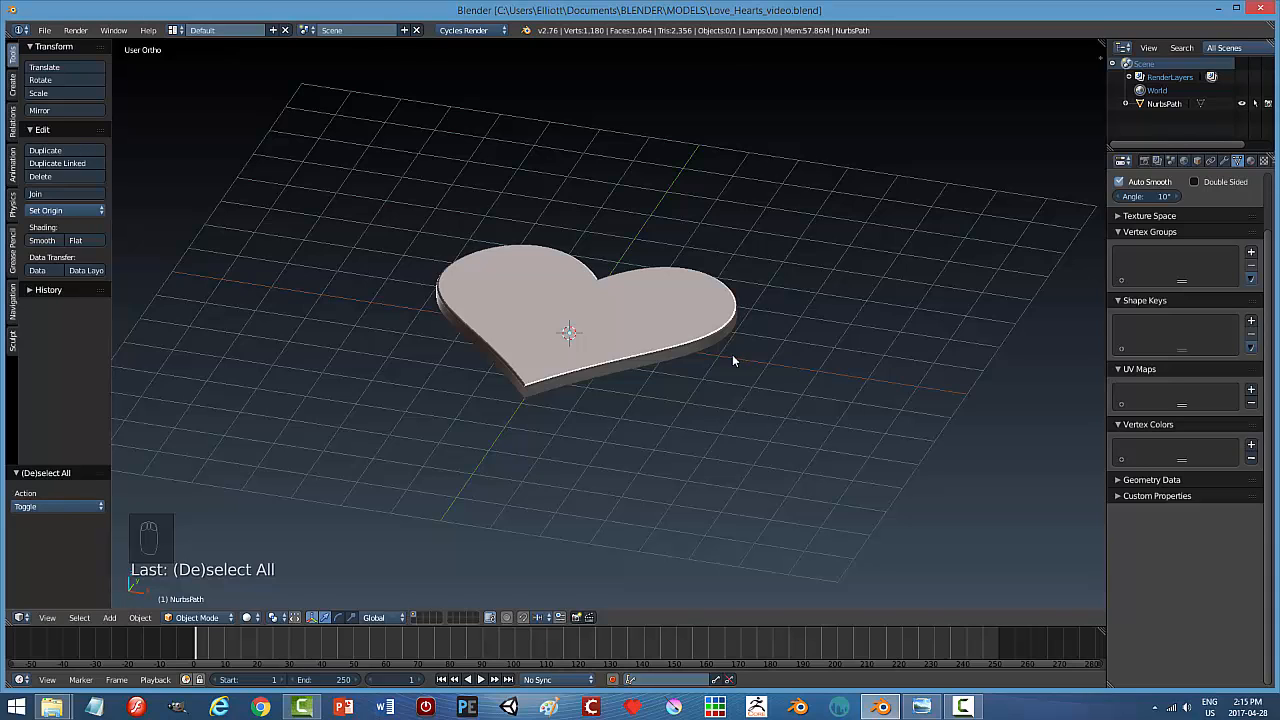
Add a text object at the origin and raise it about 0.434 along Z above the heart's top face.
key(shift+a)
click(730, 391)
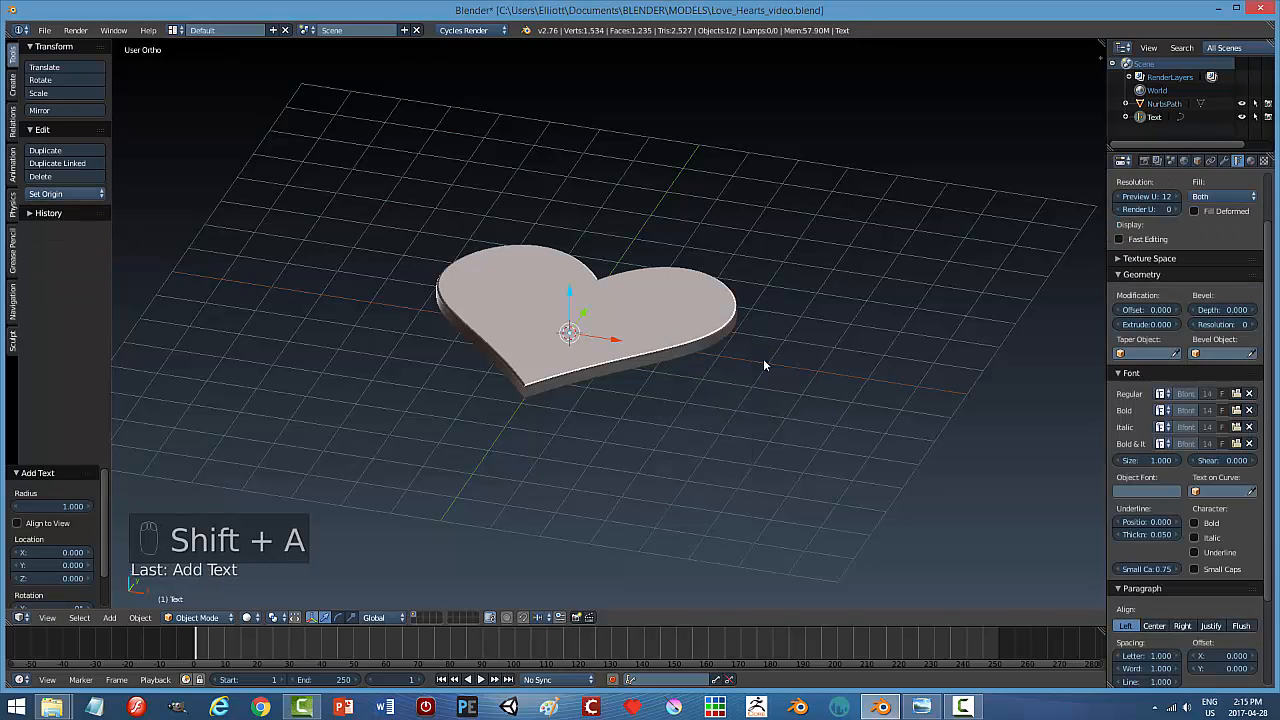
drag(567, 296, 568, 276)
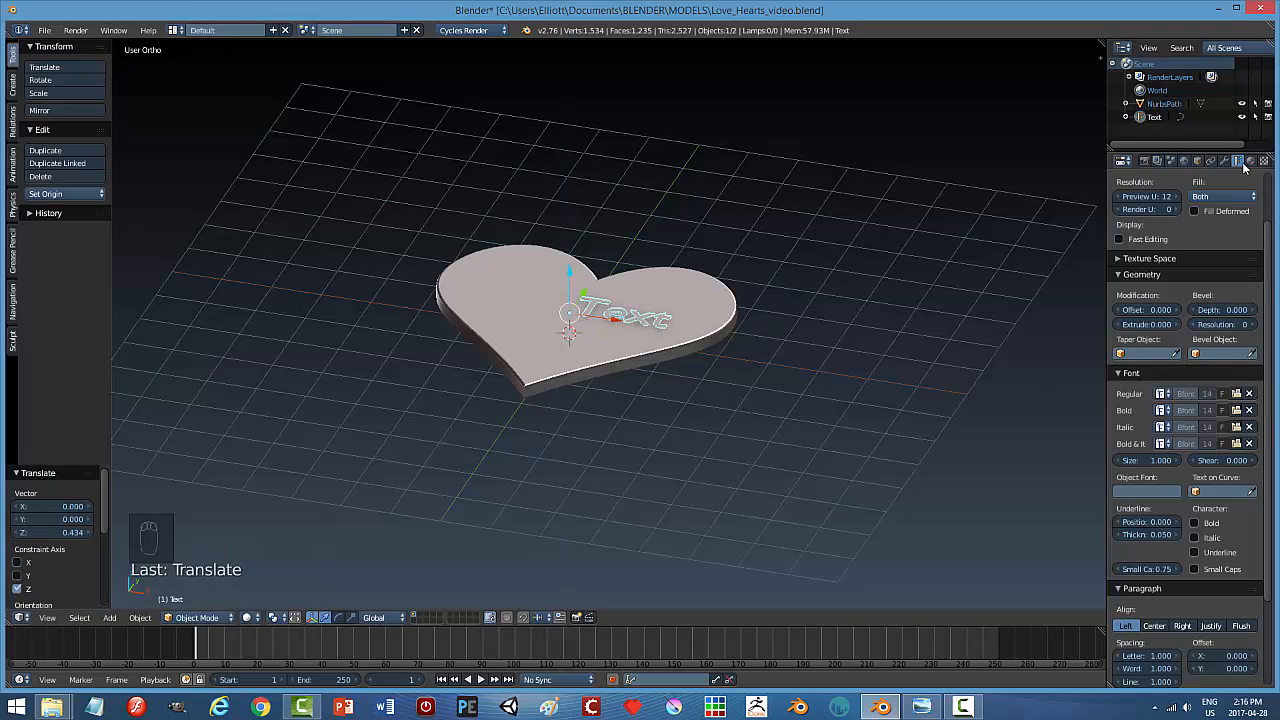
Centre-align the text and scale it up uniformly by about 1.543.
scroll(1273, 289, down, 4)
click(1153, 517)
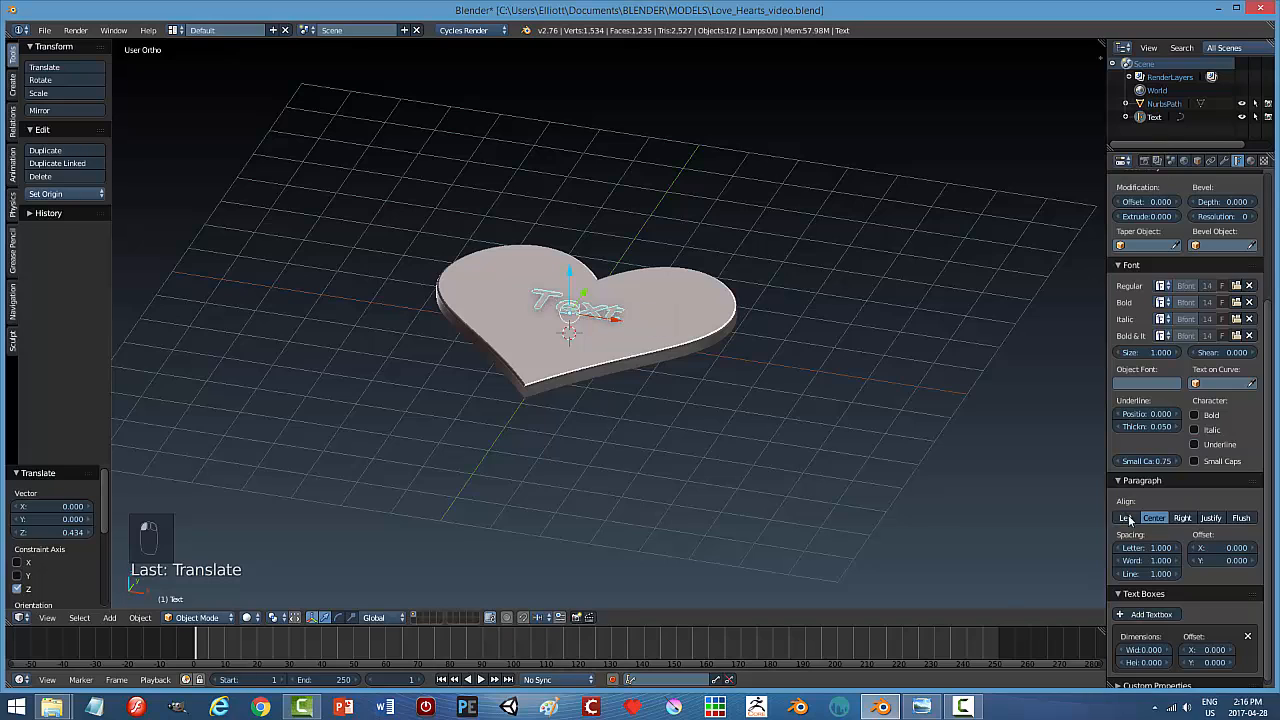
middle_drag(729, 371, 715, 416)
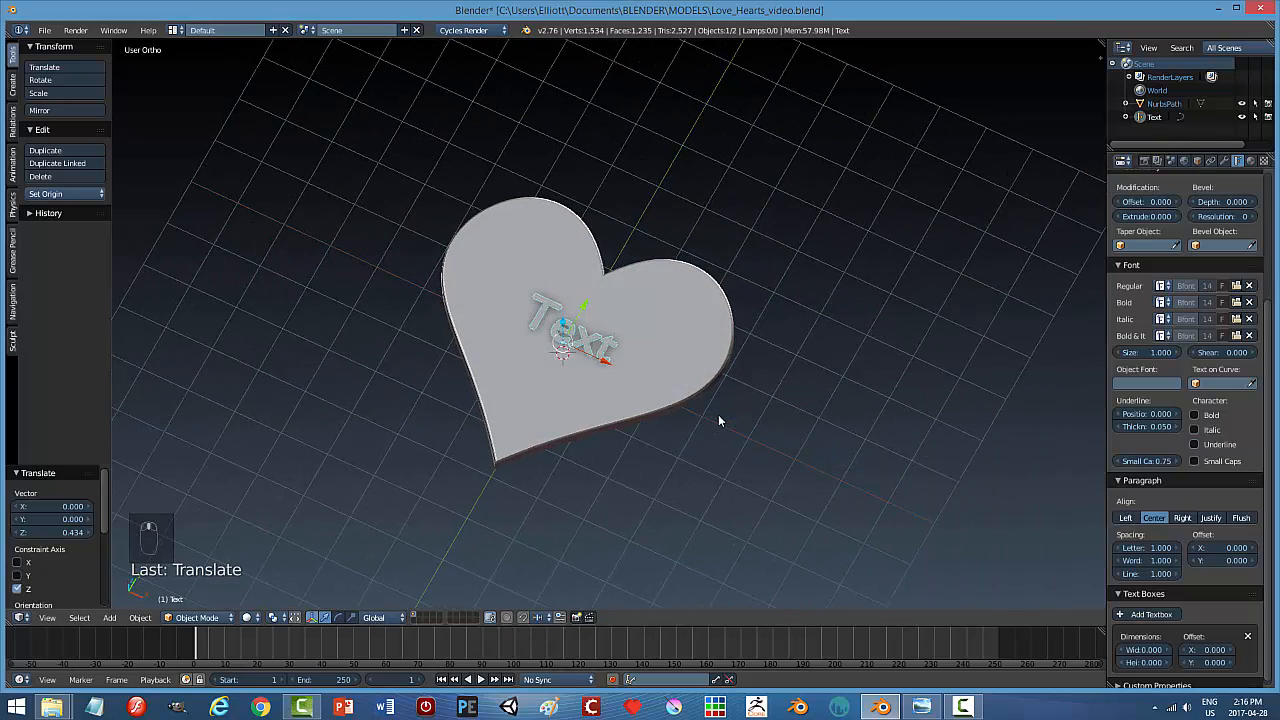
key(s)
click(806, 440)
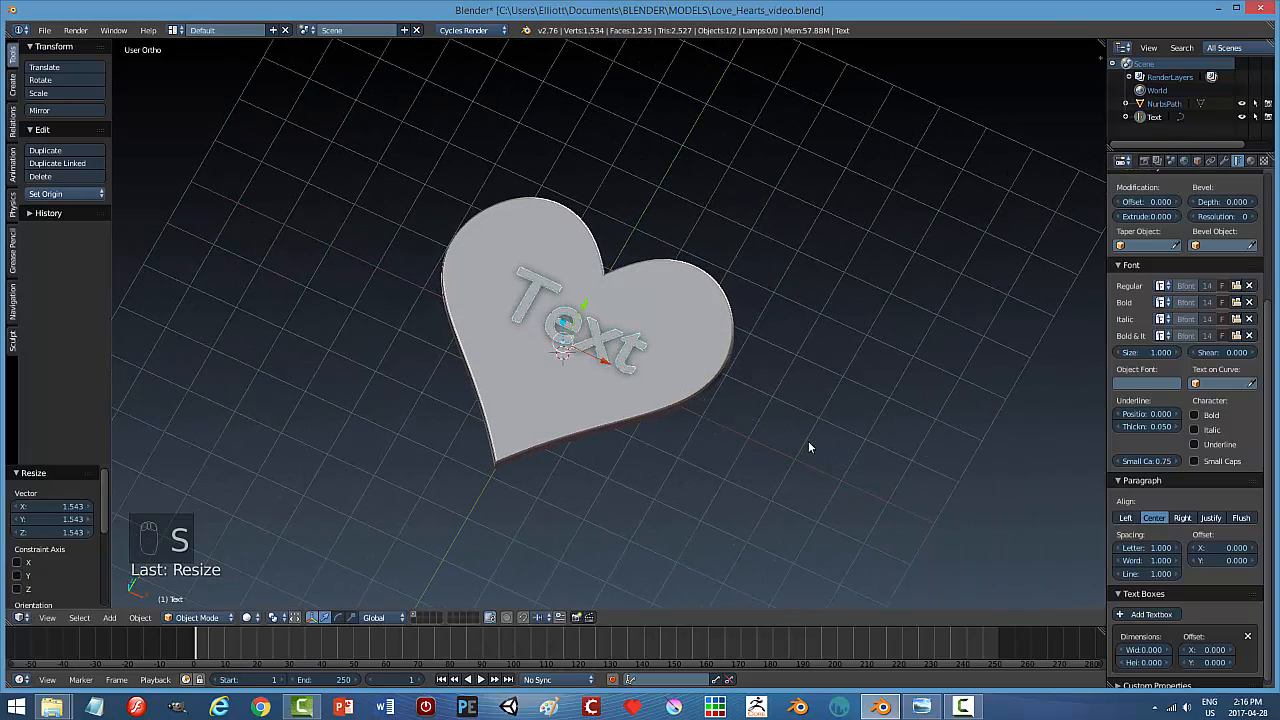
Set the text's origin to its geometry and lower the text about 0.130 along Z towards the heart's surface.
click(69, 193)
click(85, 222)
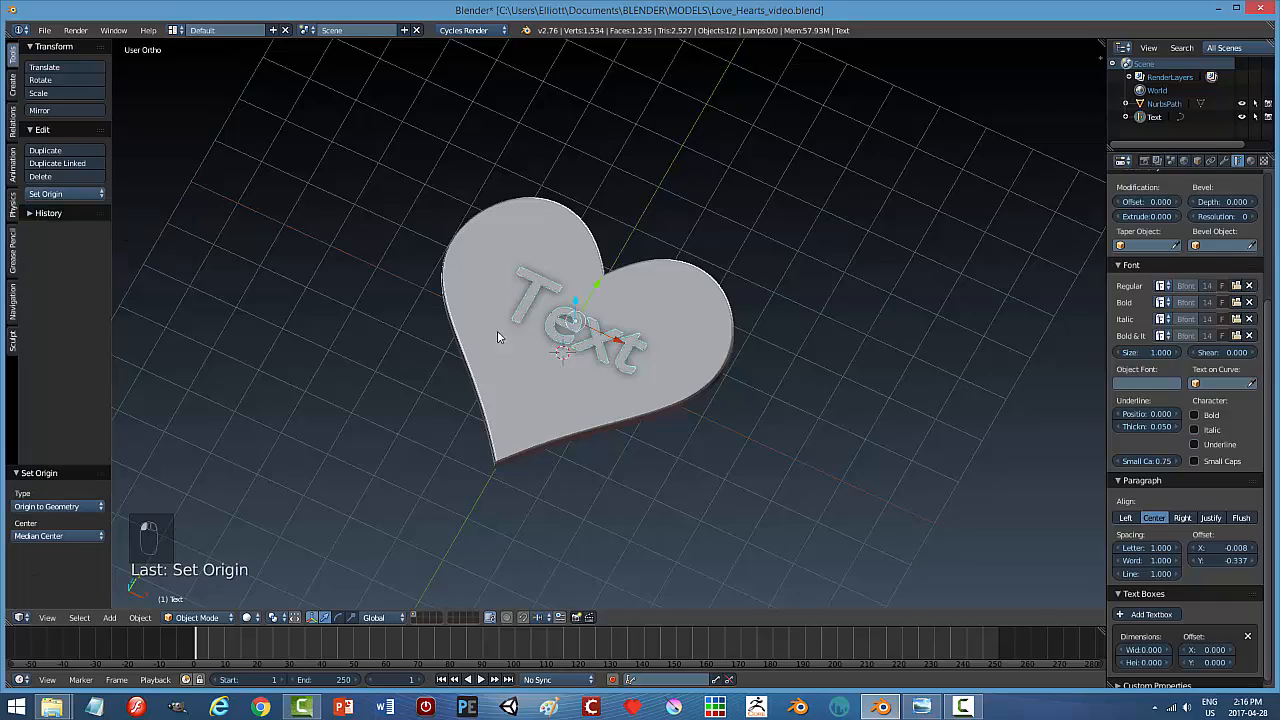
middle_drag(497, 330, 720, 287)
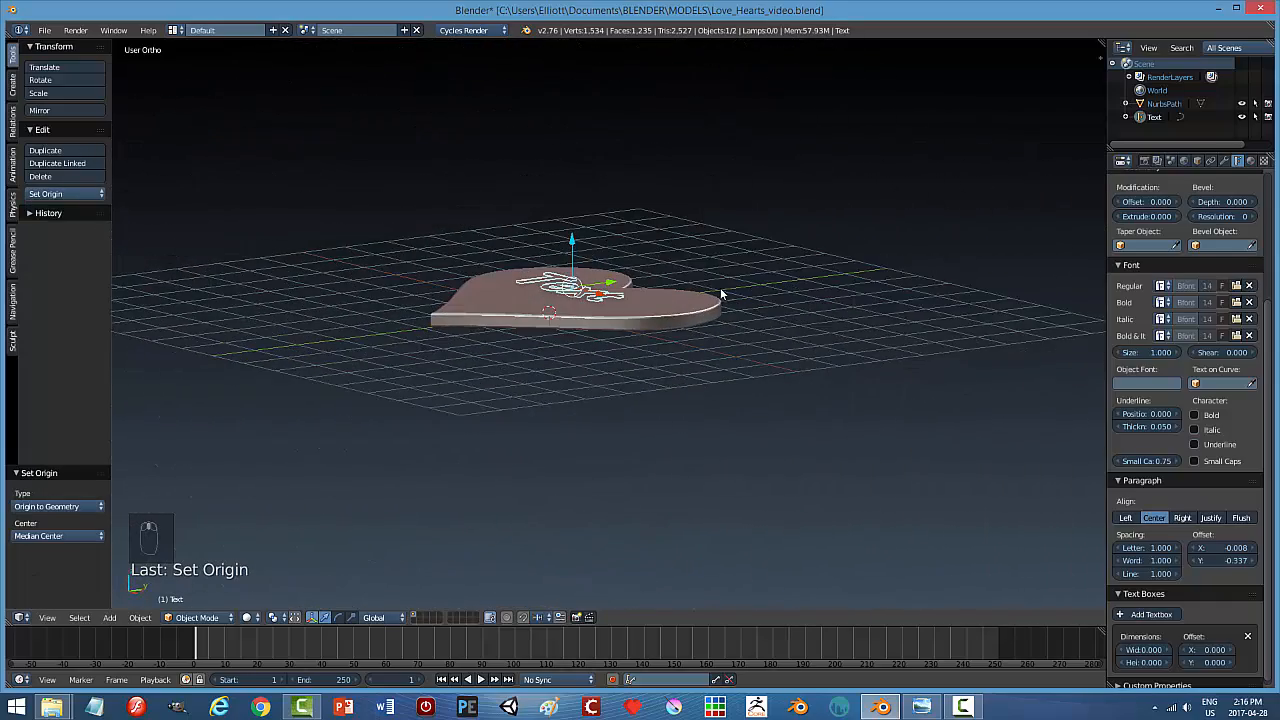
drag(577, 238, 575, 252)
Give the text a bevel depth of about 0.022, an extrusion of about 0.005 and a bevel resolution of 2.
middle_drag(929, 337, 1036, 359)
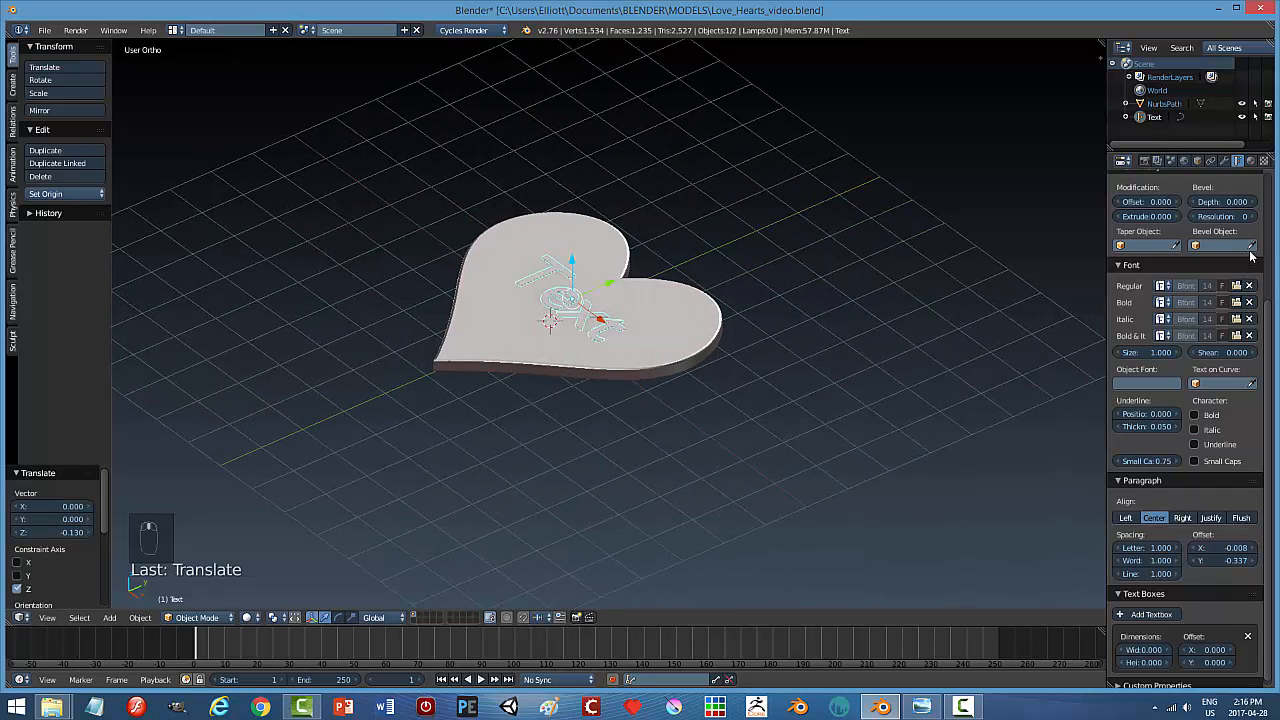
drag(1224, 204, 1226, 204)
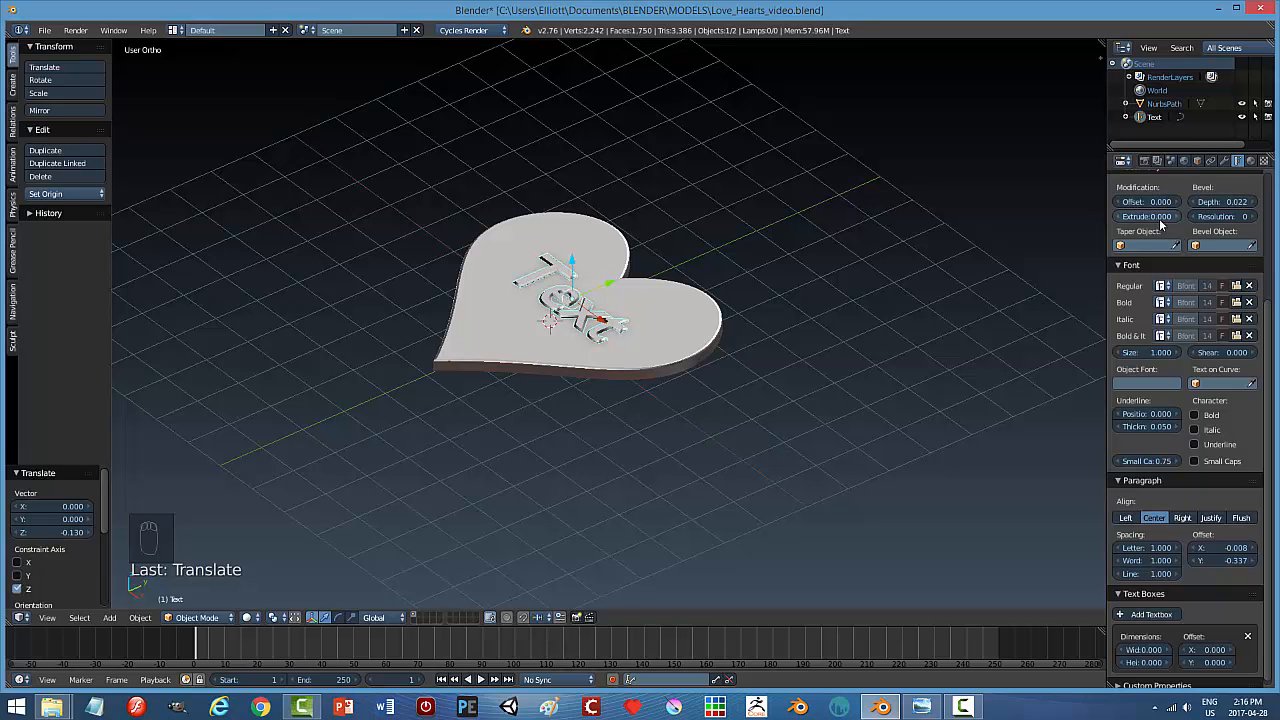
drag(1160, 218, 1167, 218)
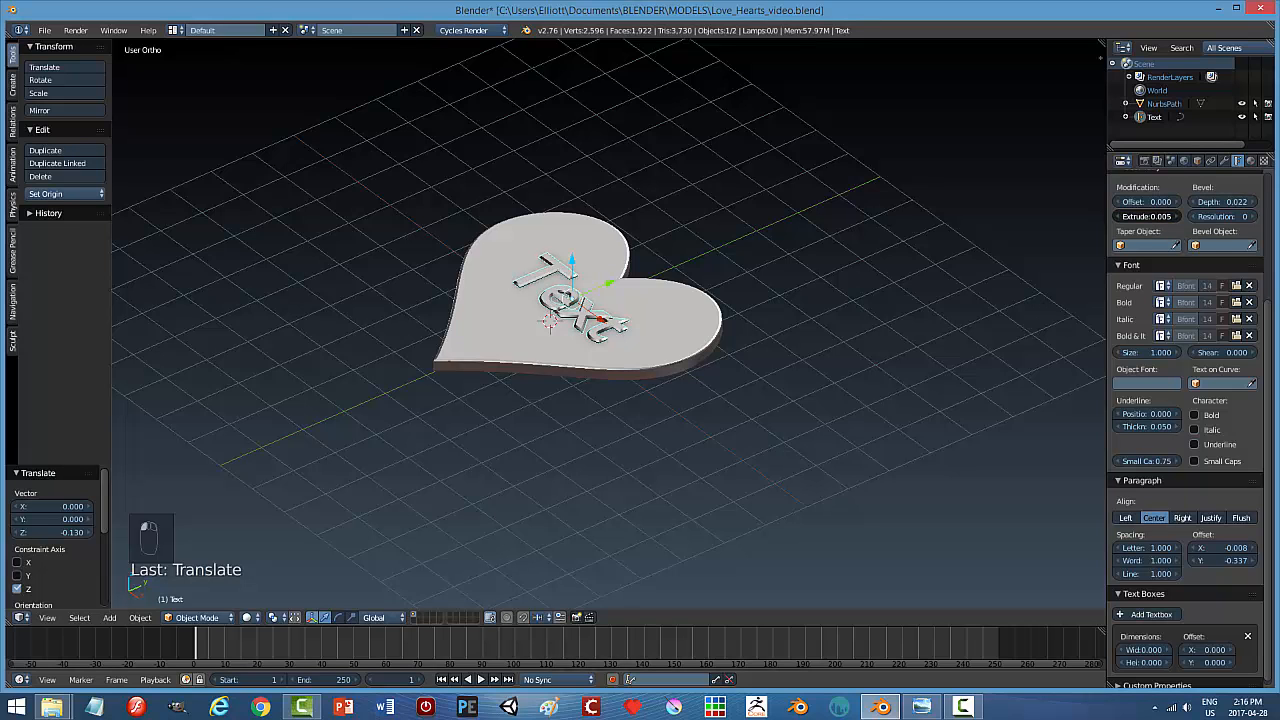
click(1254, 217)
click(1254, 217)
Load BOOKOSB.TTF from the Windows Fonts folder as the text's regular font, choosing it from the thumbnail previews.
middle_drag(768, 398, 1064, 385)
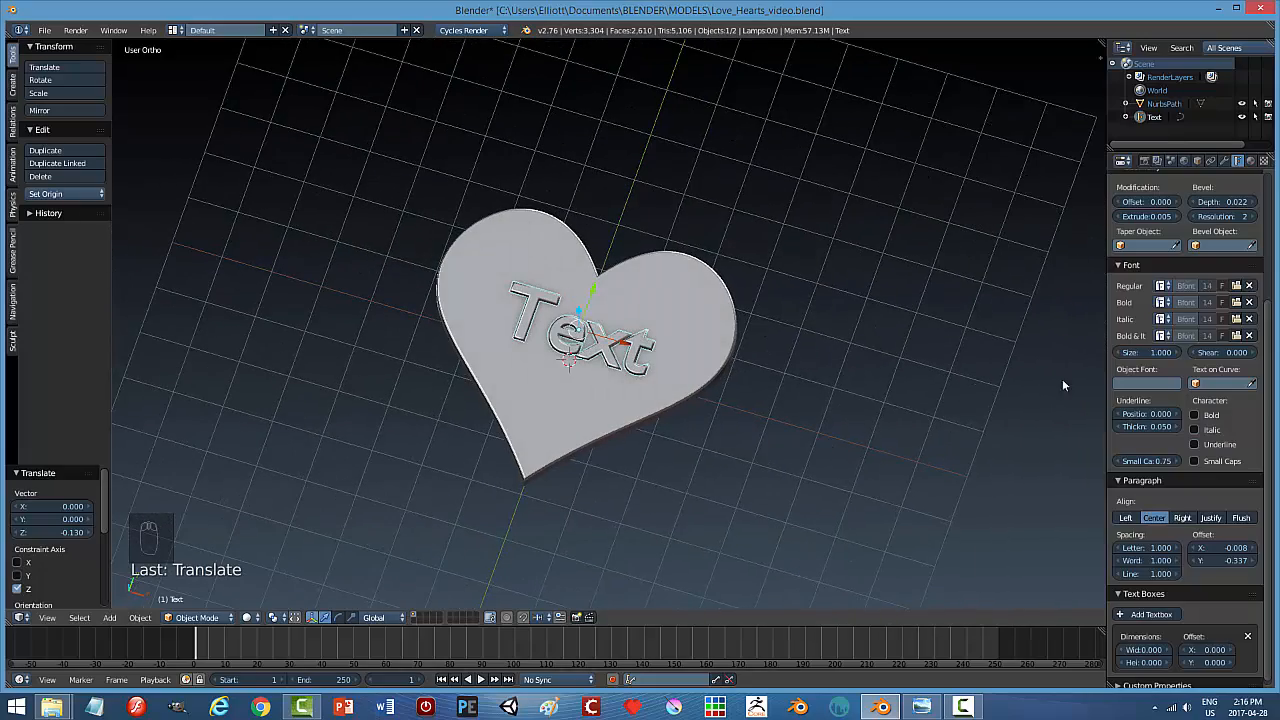
click(1237, 287)
click(40, 295)
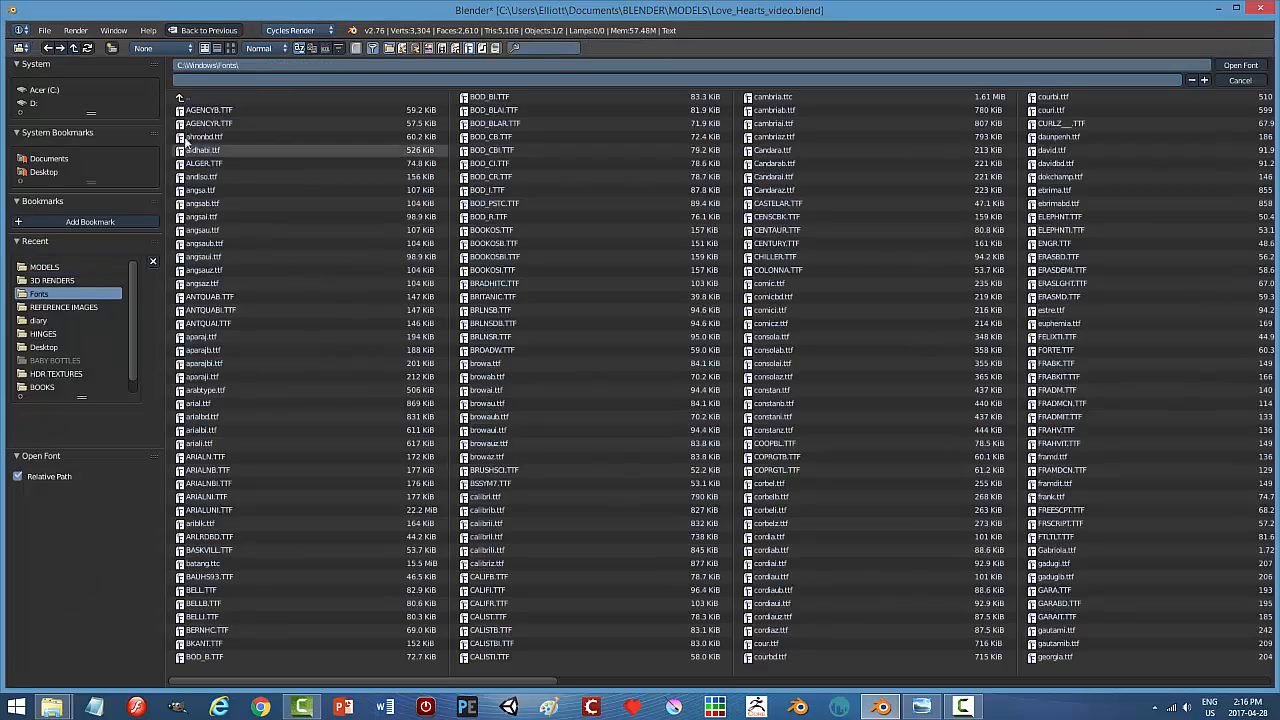
click(231, 48)
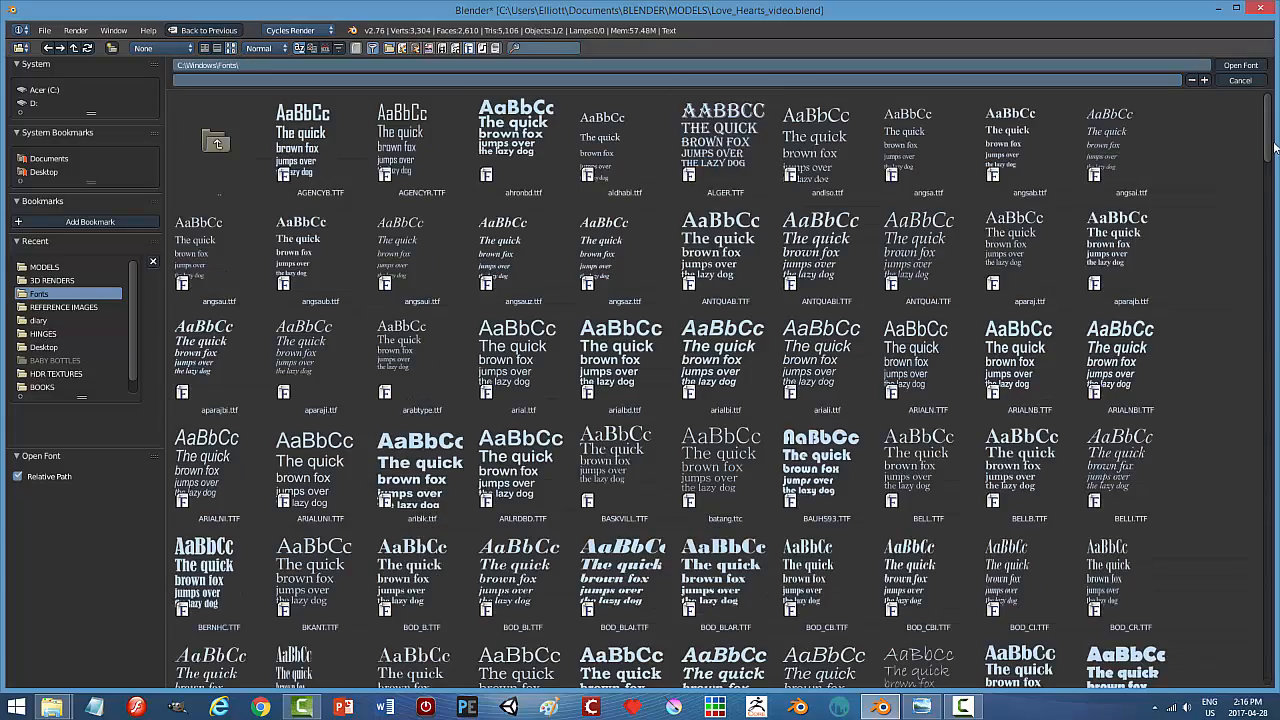
drag(1268, 150, 1270, 203)
click(593, 234)
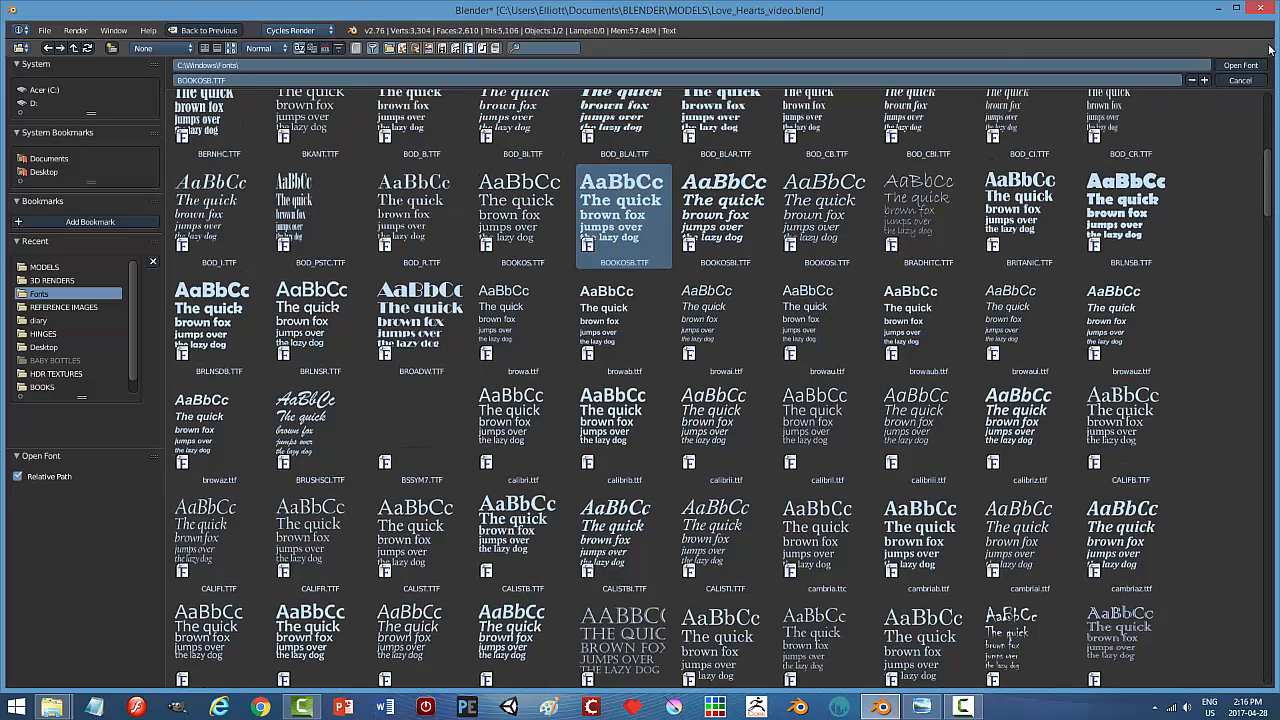
click(1240, 65)
Replace the text object's wording with LOVE and return to Object Mode.
key(Tab)
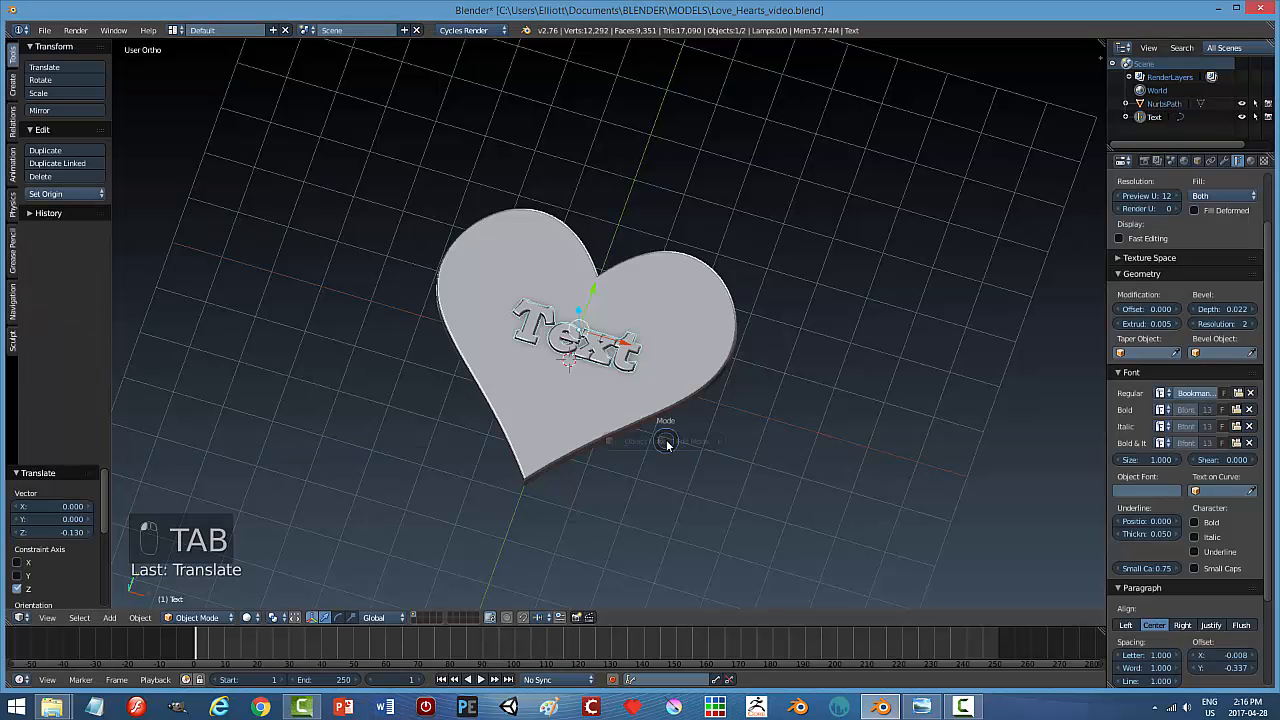
click(748, 441)
key(BackSpace)
key(BackSpace)
key(BackSpace)
key(BackSpace)
key(BackSpace)
key(BackSpace)
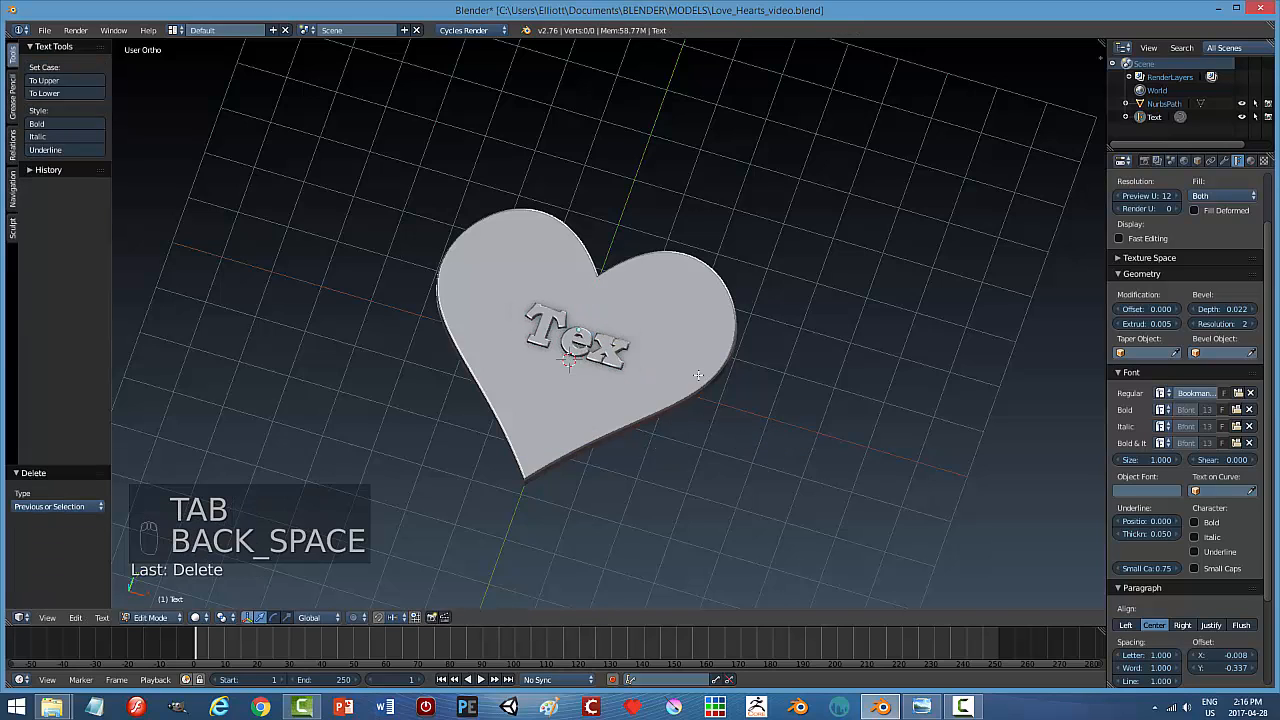
text(LOVE)
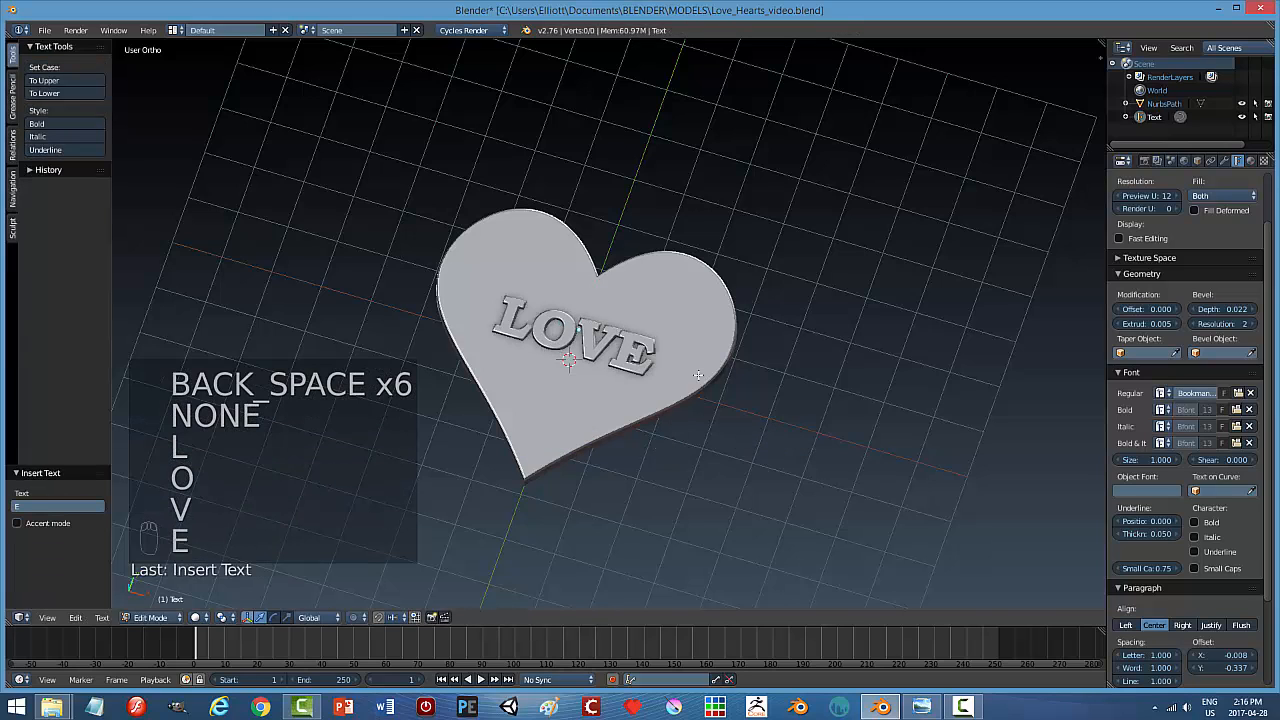
key(Tab)
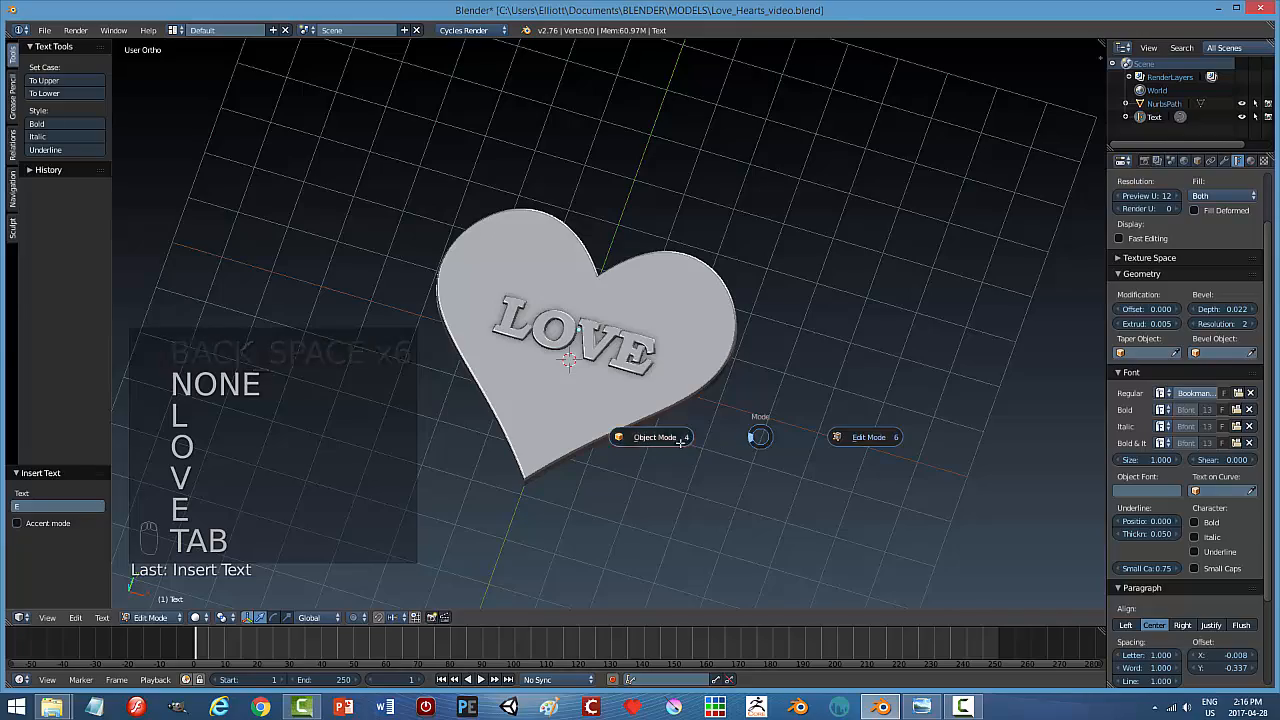
click(714, 443)
Duplicate the heart together with its LOVE text and raise the copy about 0.381 along Z.
middle_drag(730, 435, 758, 407)
key(a)
key(a)
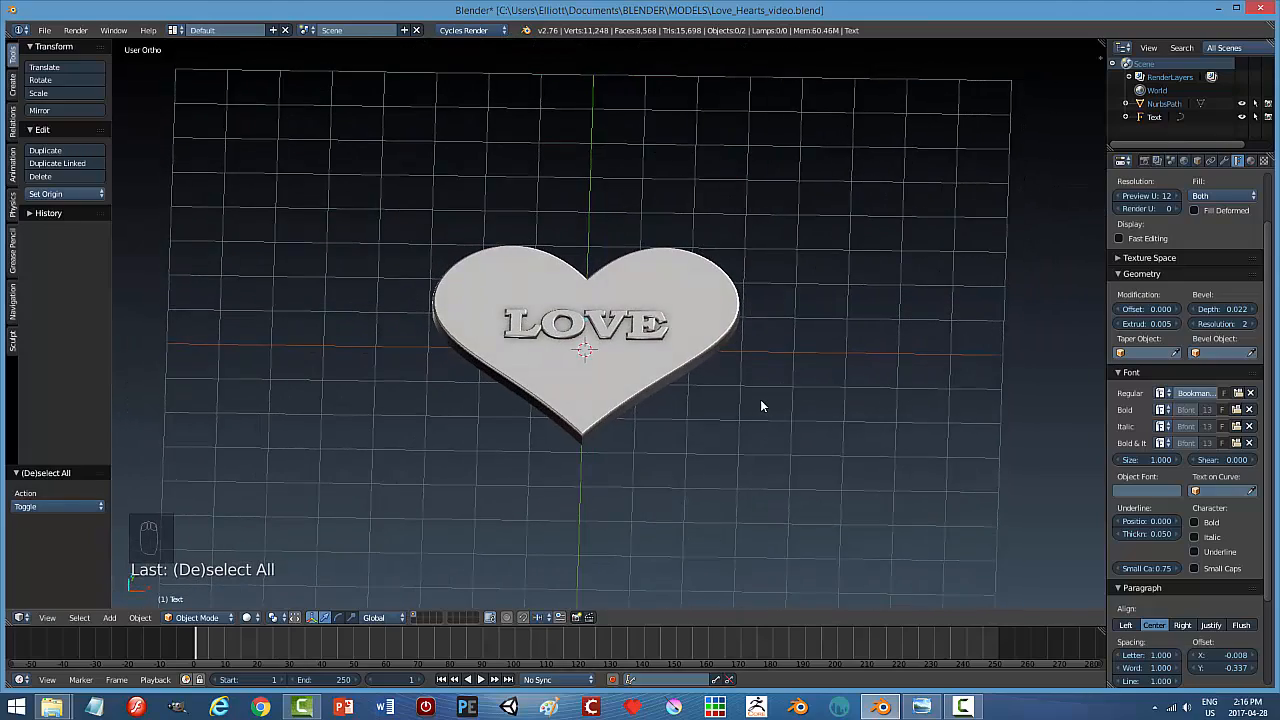
scroll(760, 403, up, 1)
right_click(648, 333)
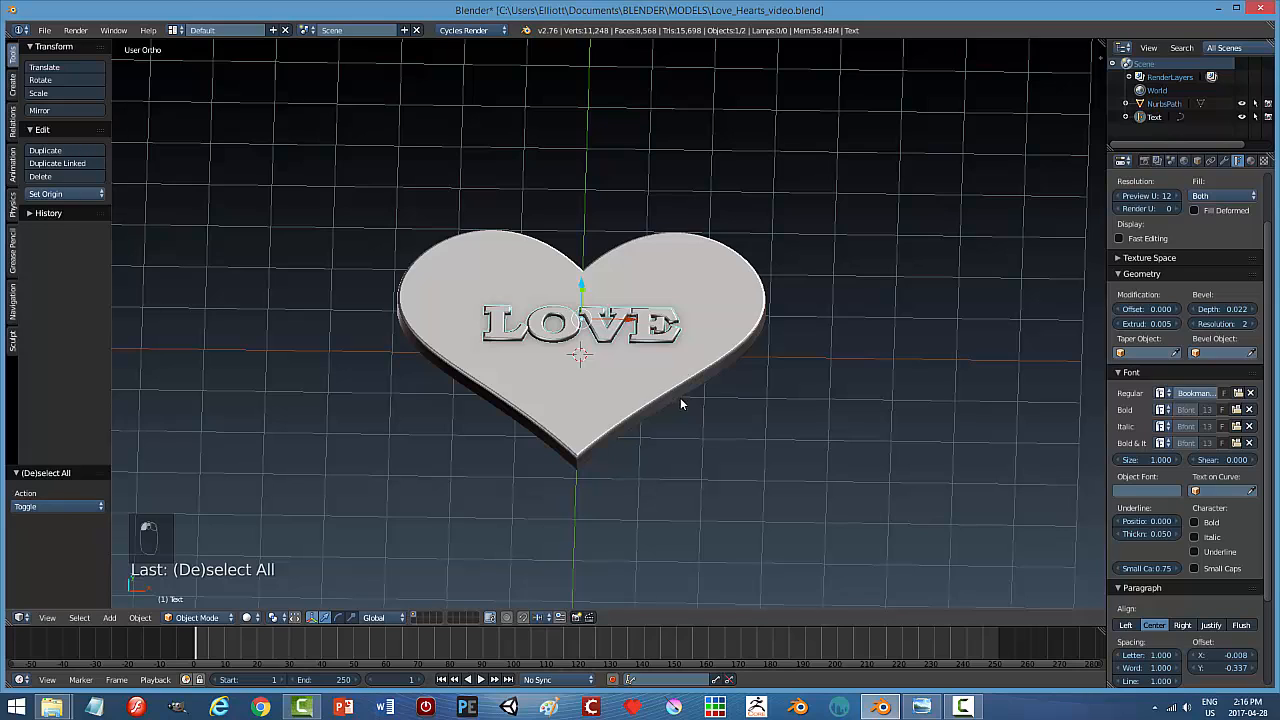
shift+right_click(727, 318)
key(shift+d)
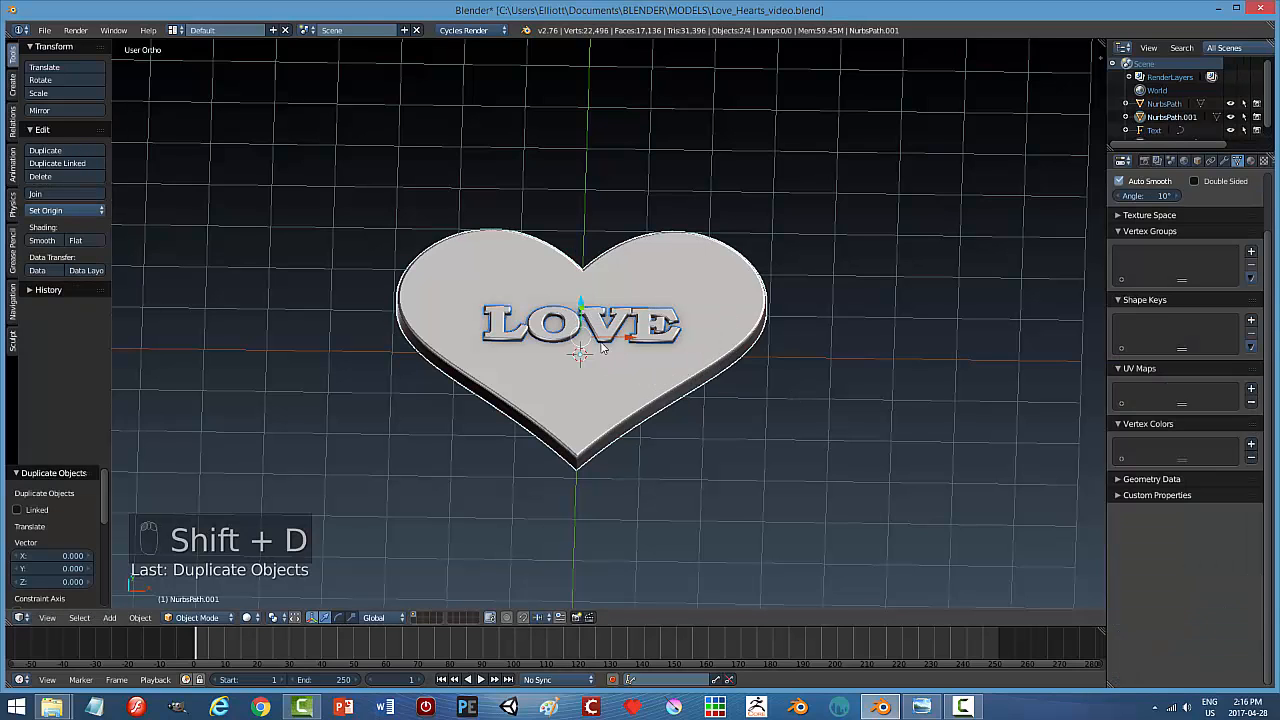
click(588, 292)
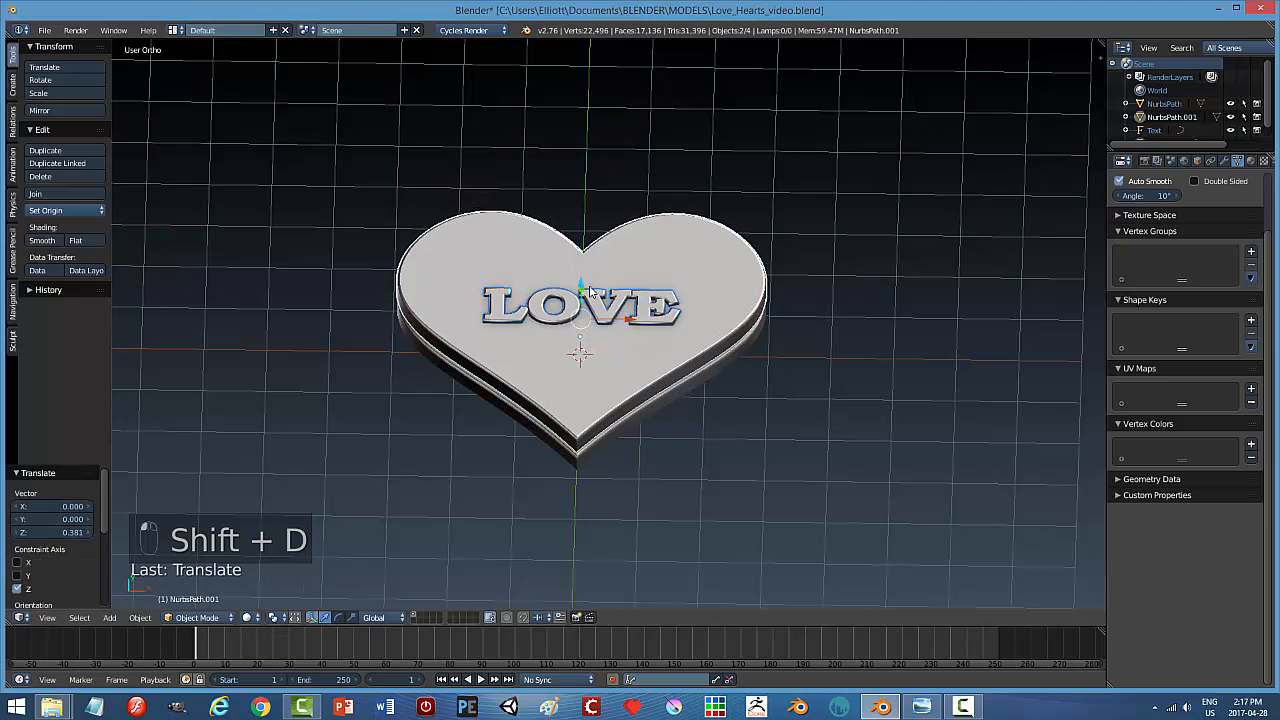
Lower the duplicated heart and text about 0.066 along Z and scale them uniformly to about 0.604.
middle_drag(588, 292, 559, 274)
key(g)
key(z)
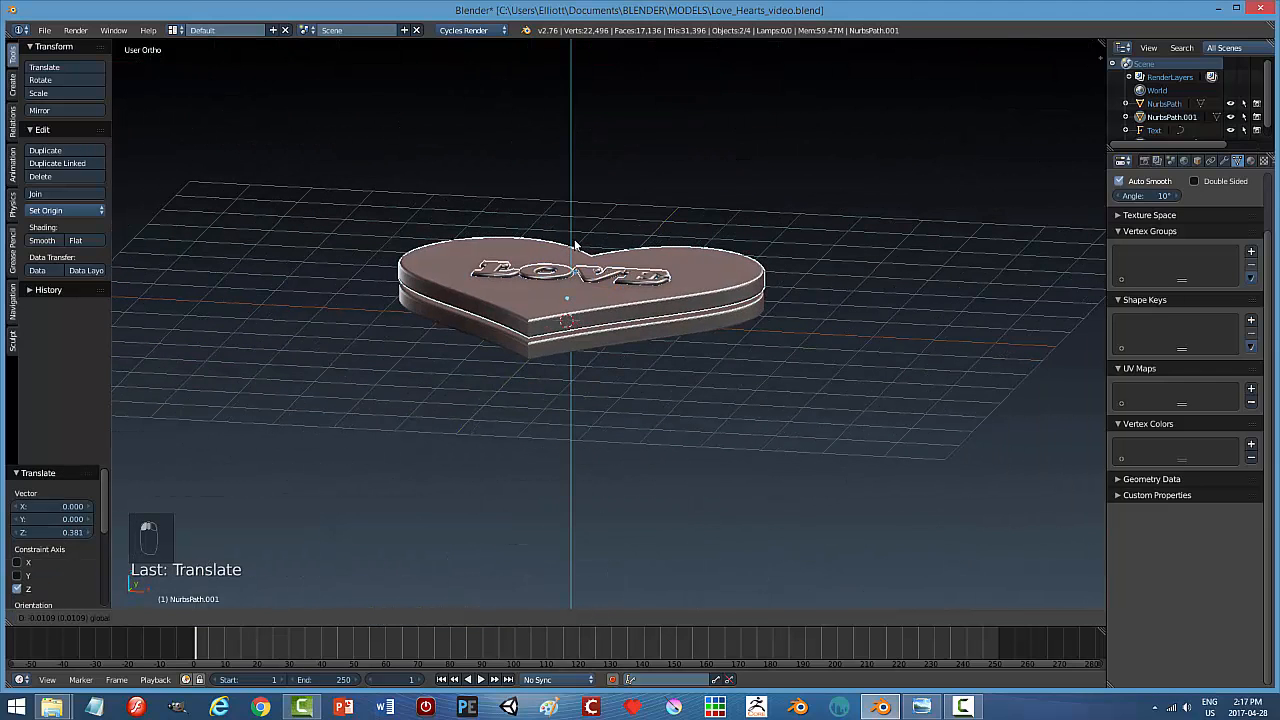
click(576, 247)
key(s)
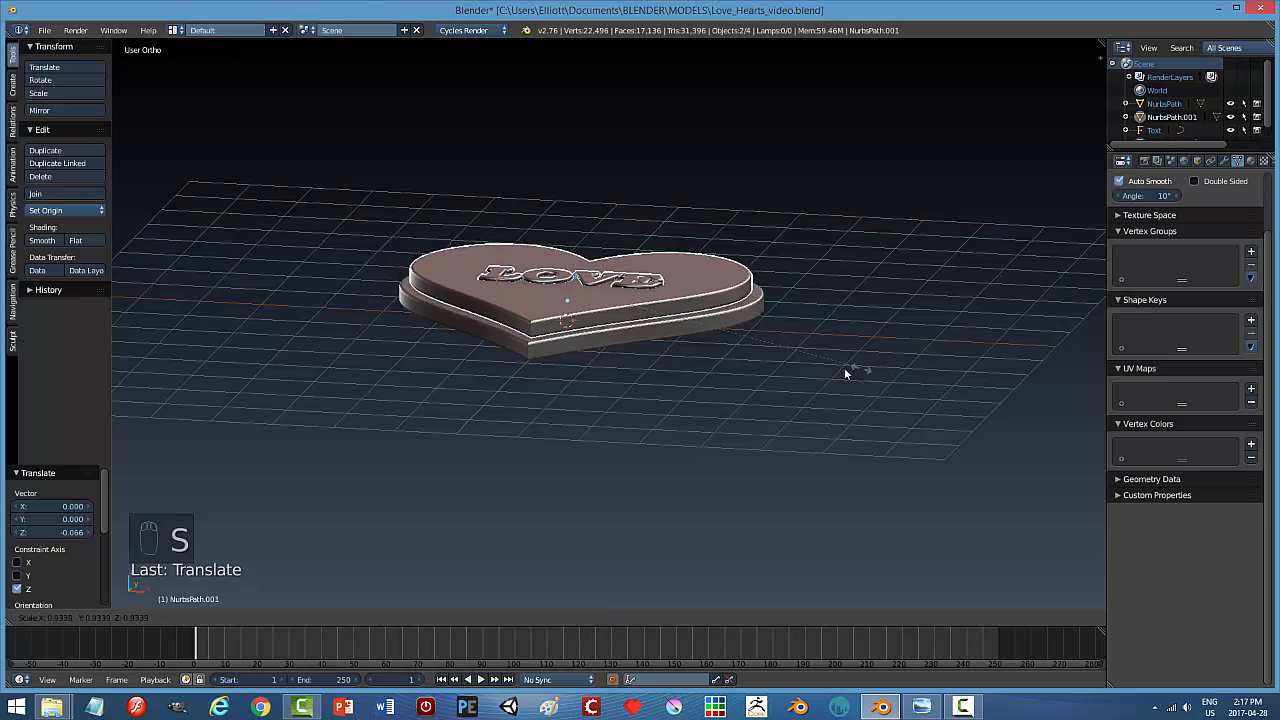
click(751, 378)
Rotate the small heart and its text about -27.3° around the global Z axis.
middle_drag(751, 380, 687, 392)
key(r)
key(z)
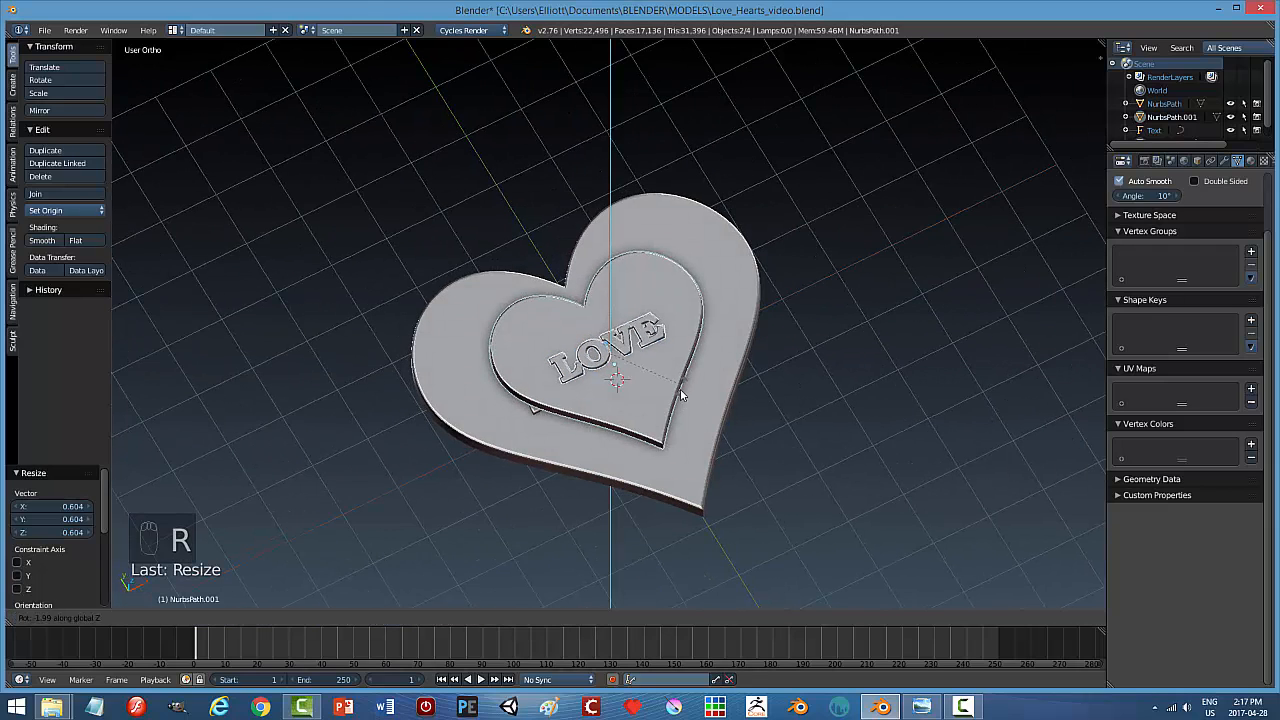
click(677, 385)
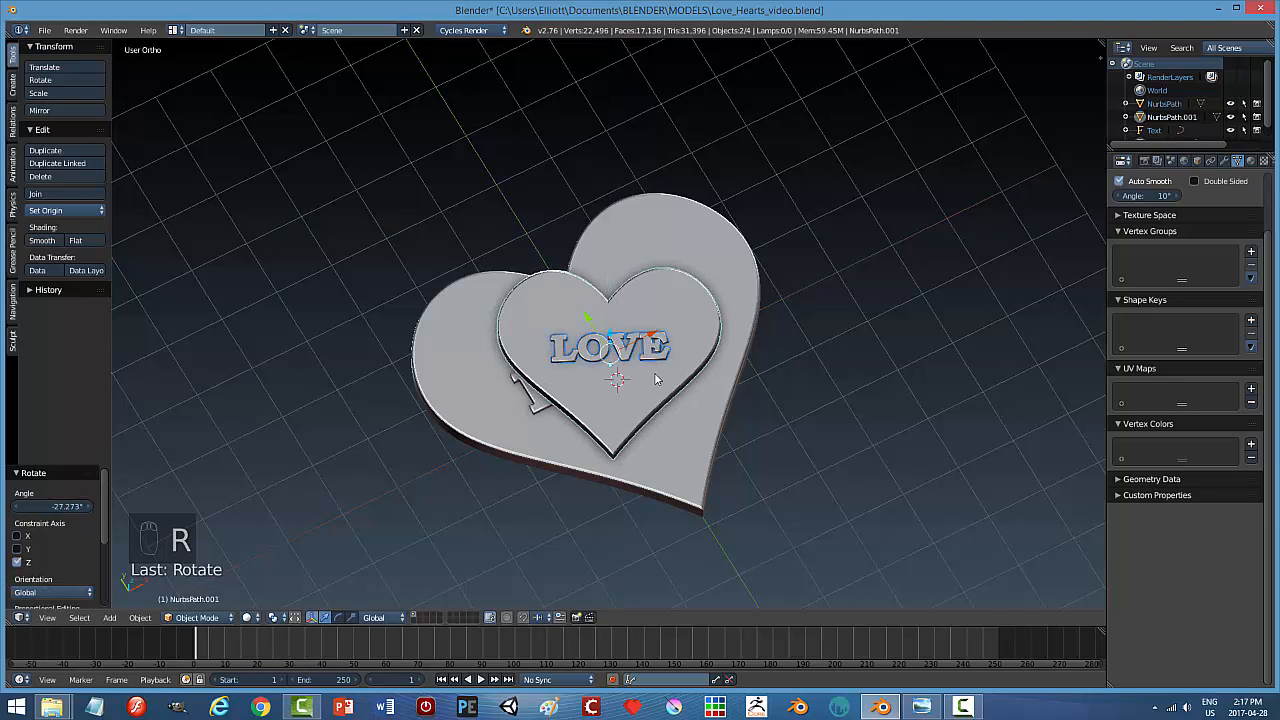
Move the small heart with its text onto the large heart's upper-left lobe so they overlap, and deselect everything.
drag(656, 338, 416, 288)
middle_drag(416, 288, 484, 343)
drag(425, 230, 429, 235)
key(a)
Replace the small heart's LOVE lettering with a four-letter first name in capitals and return to Object Mode.
middle_drag(569, 329, 540, 364)
right_click(460, 253)
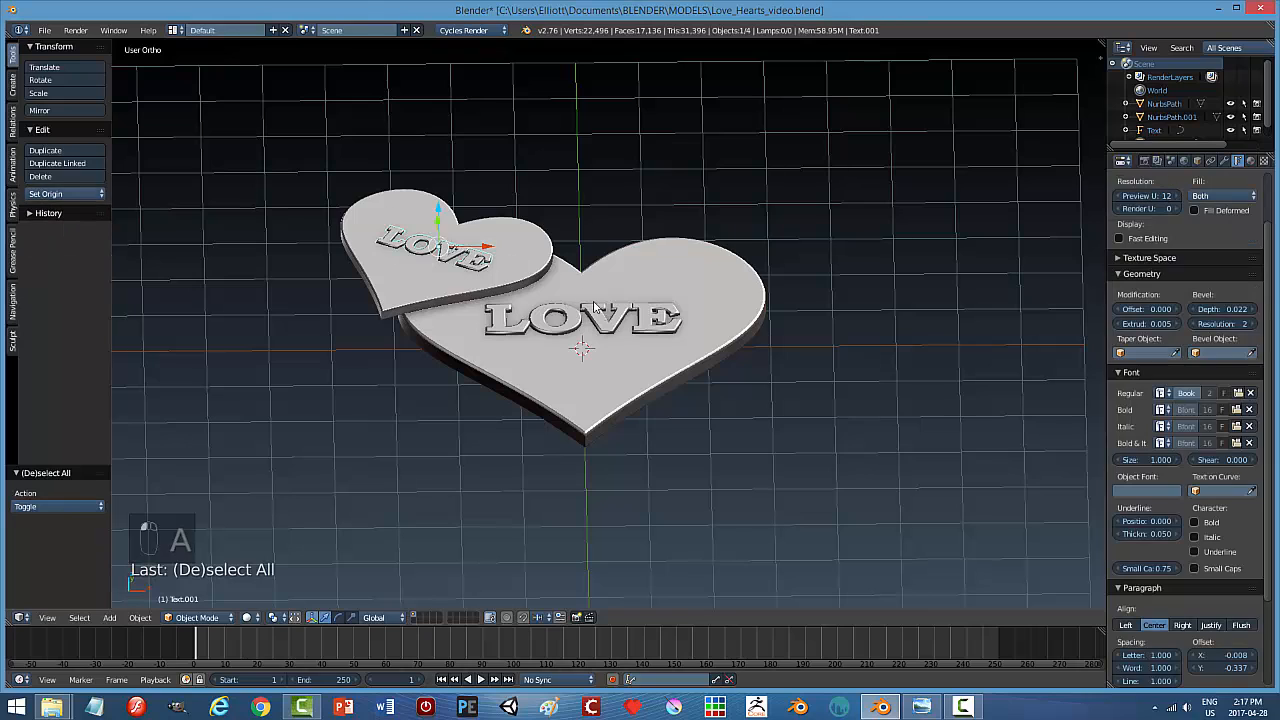
key(Tab)
click(752, 335)
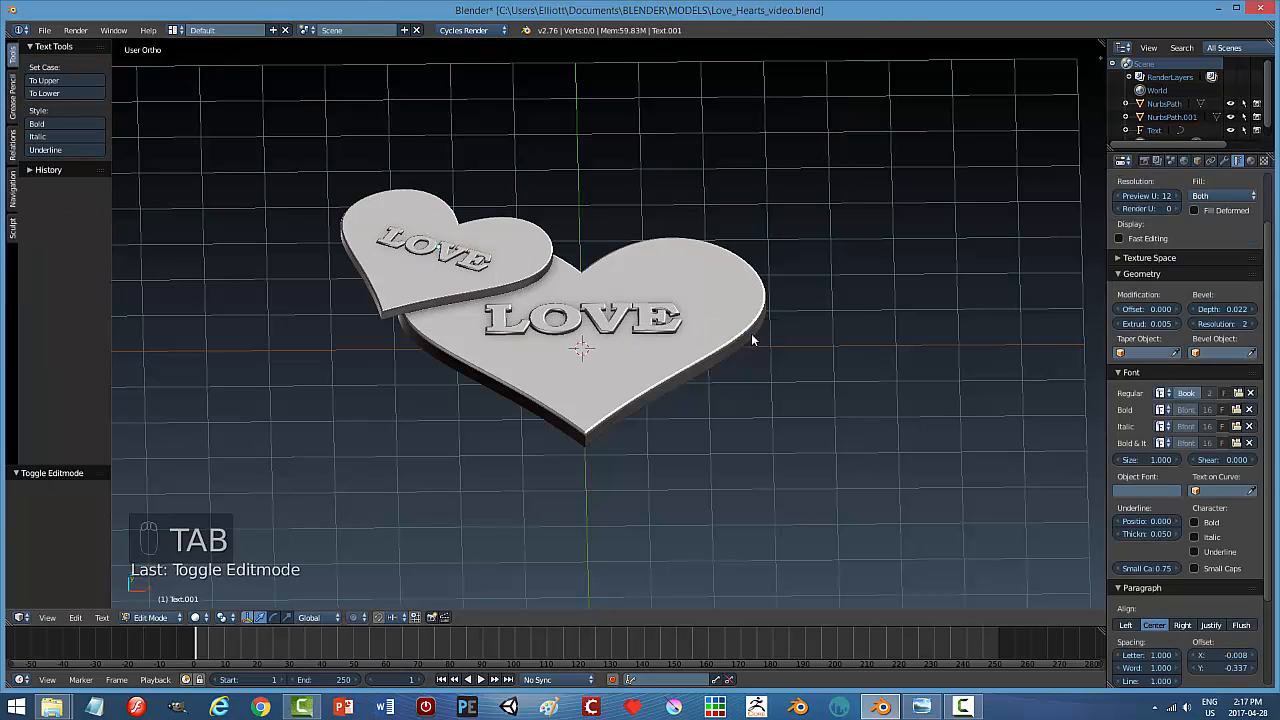
key(BackSpace)
key(BackSpace)
key(BackSpace)
key(BackSpace)
key(BackSpace)
key(BackSpace)
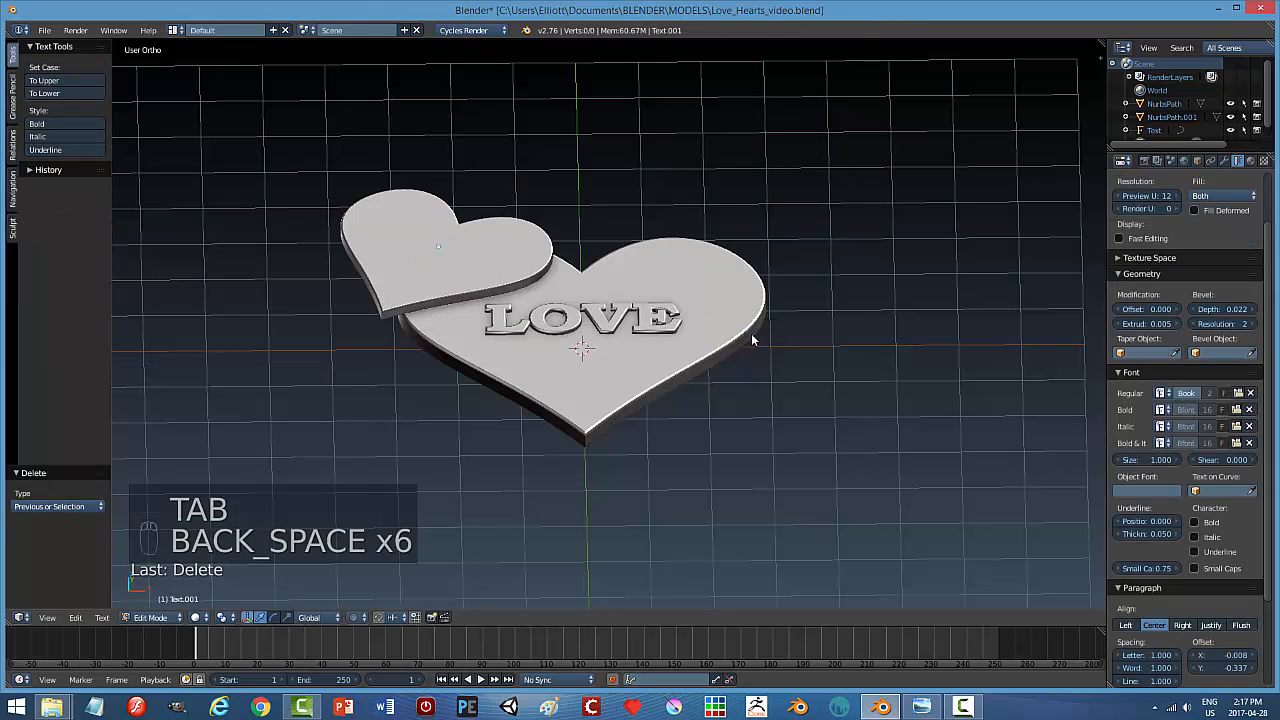
text(DINI)
key(Tab)
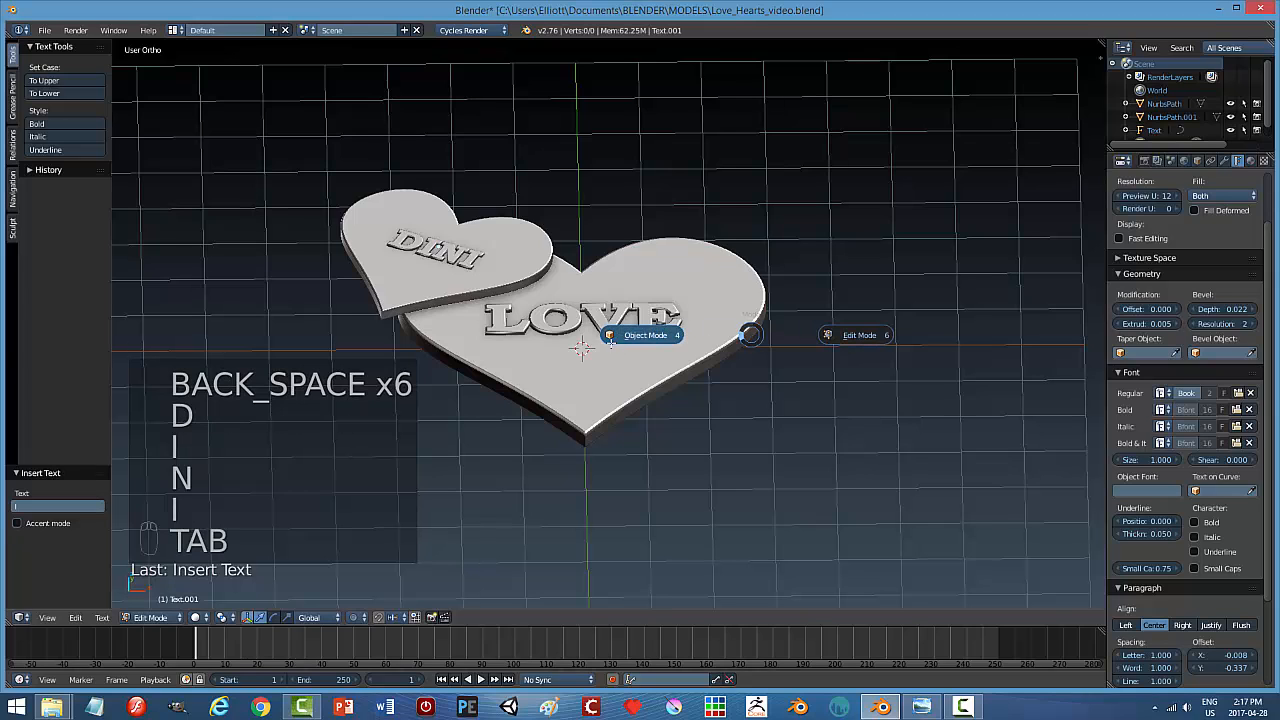
click(620, 334)
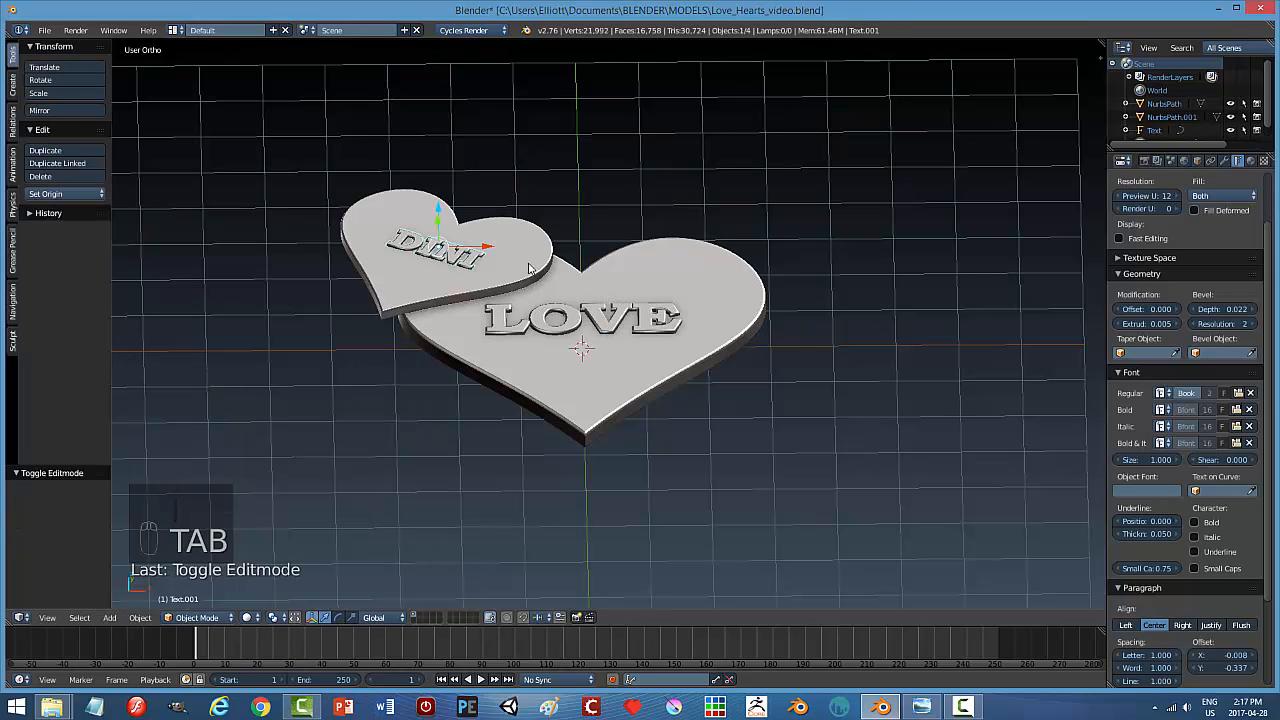
Duplicate the small heart with its name text, move the copy about 5.061 along X and scale it uniformly to about 0.742.
shift+right_click(531, 268)
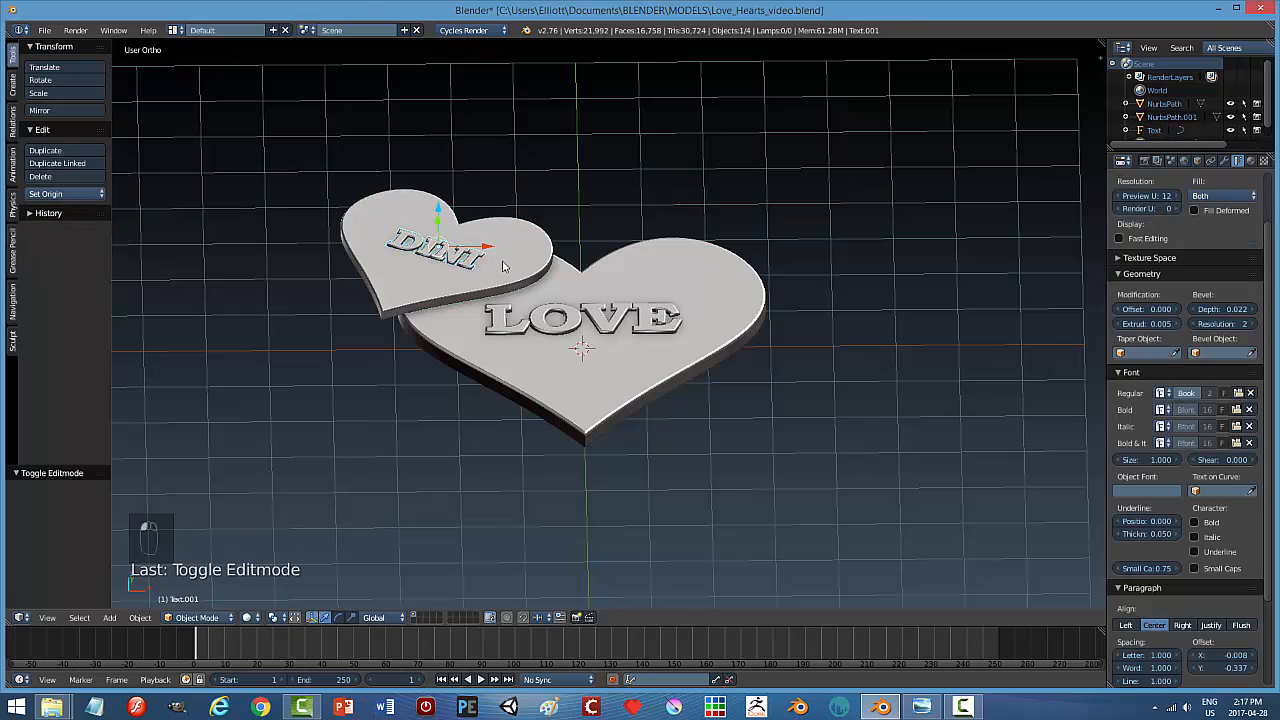
key(shift+d)
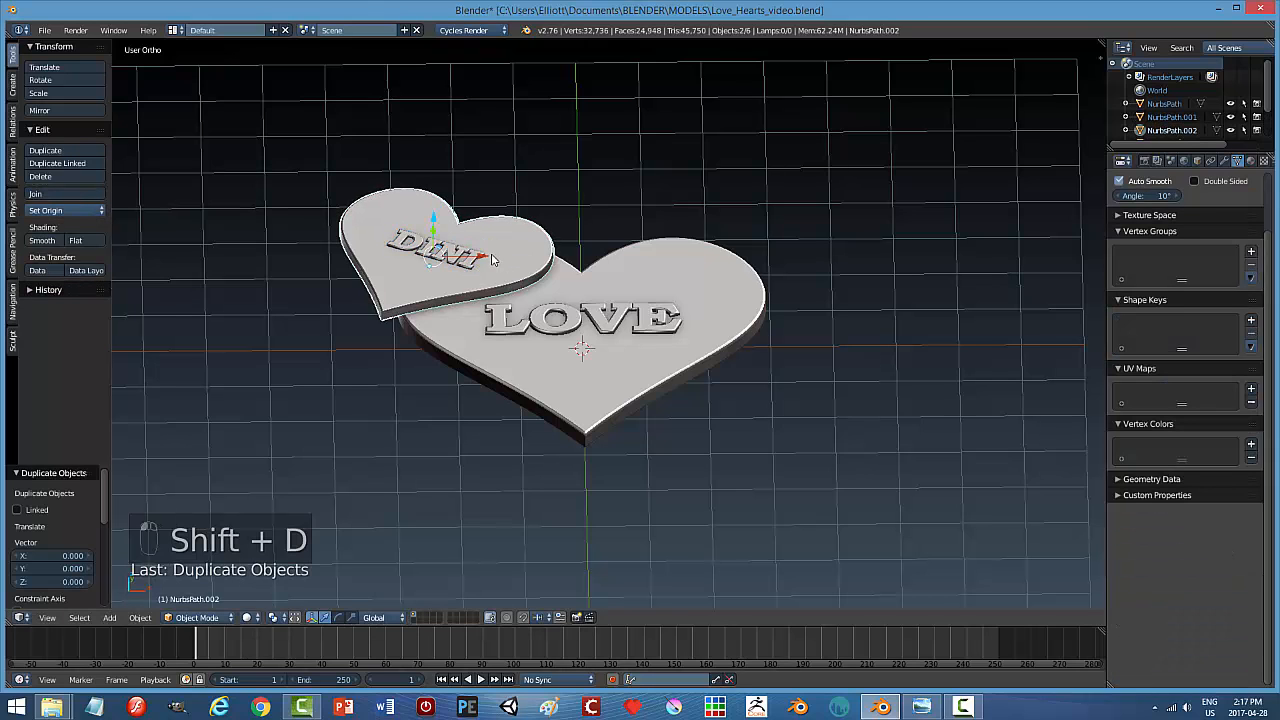
click(940, 366)
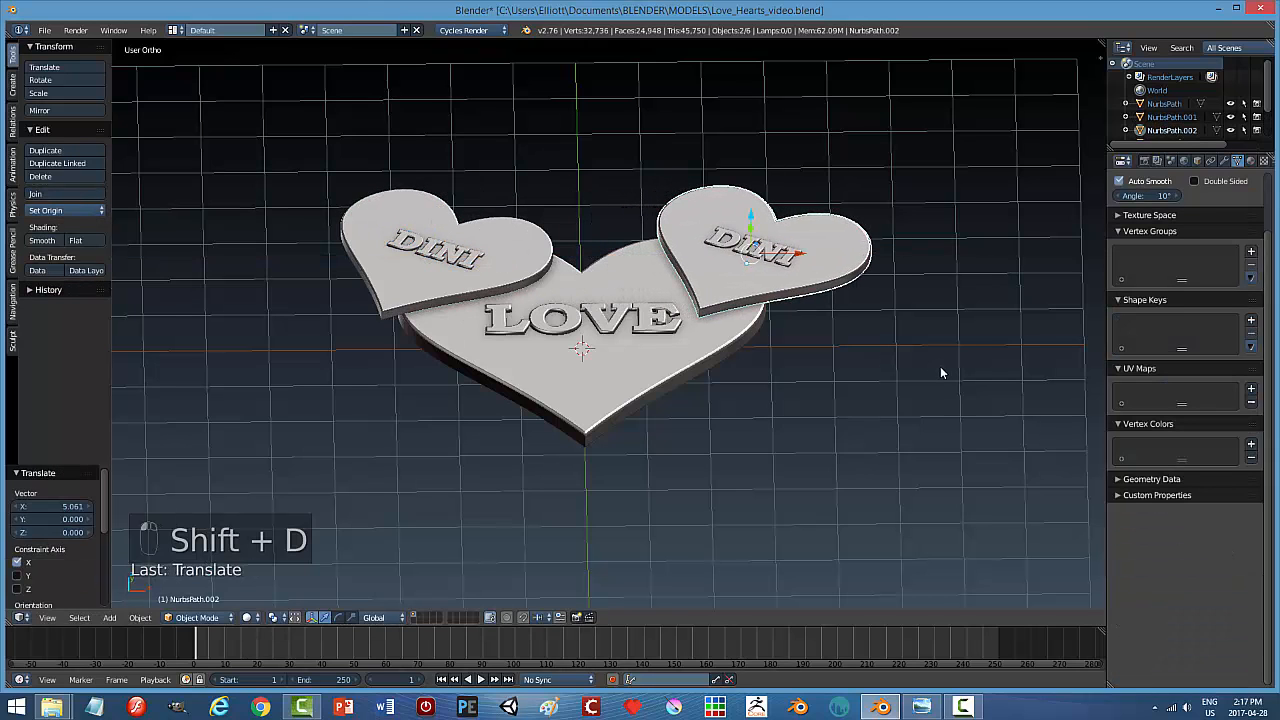
key(s)
click(870, 371)
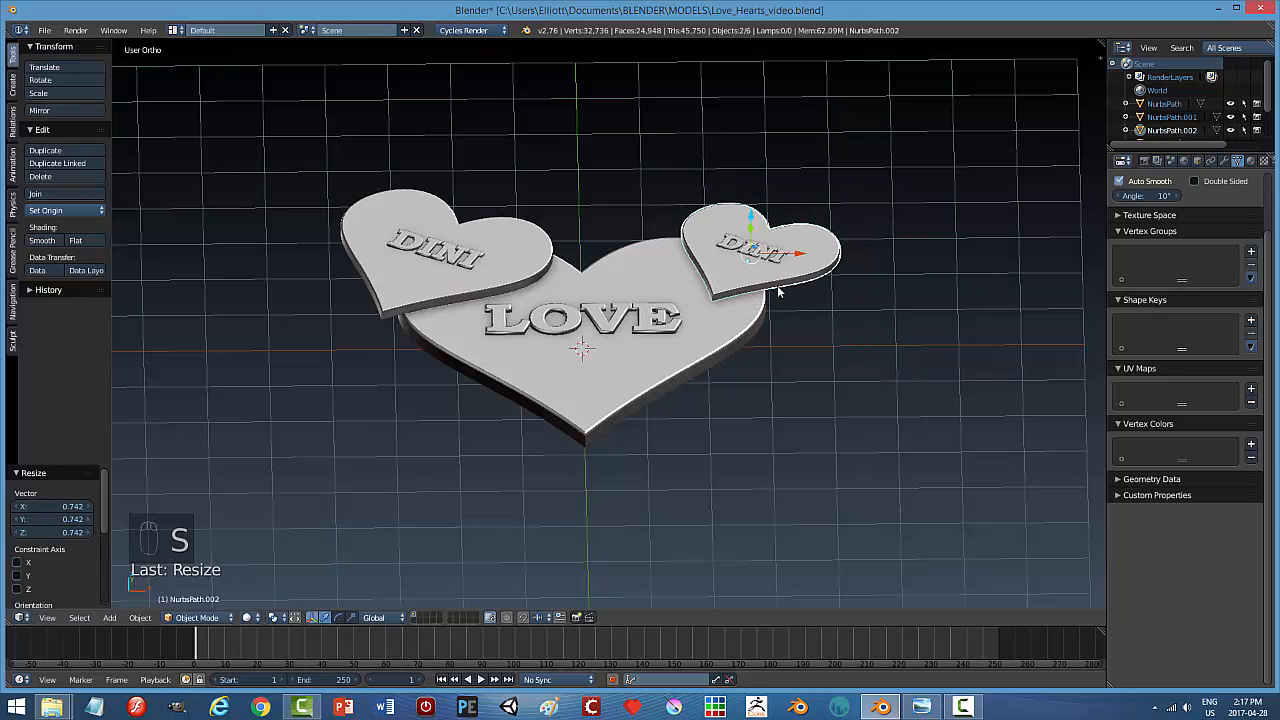
Rotate the smallest heart and its text about 65.6° around global Z, and shift them along negative X onto the large heart's upper-right lobe.
key(r)
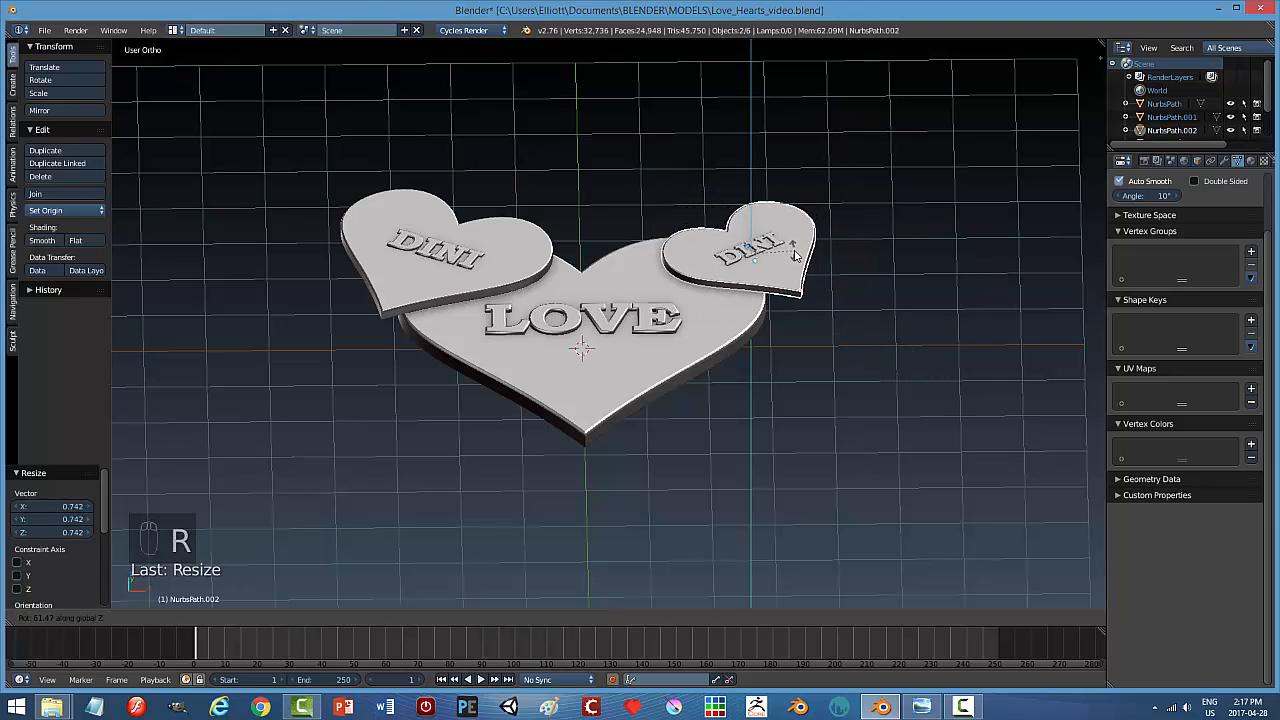
click(773, 257)
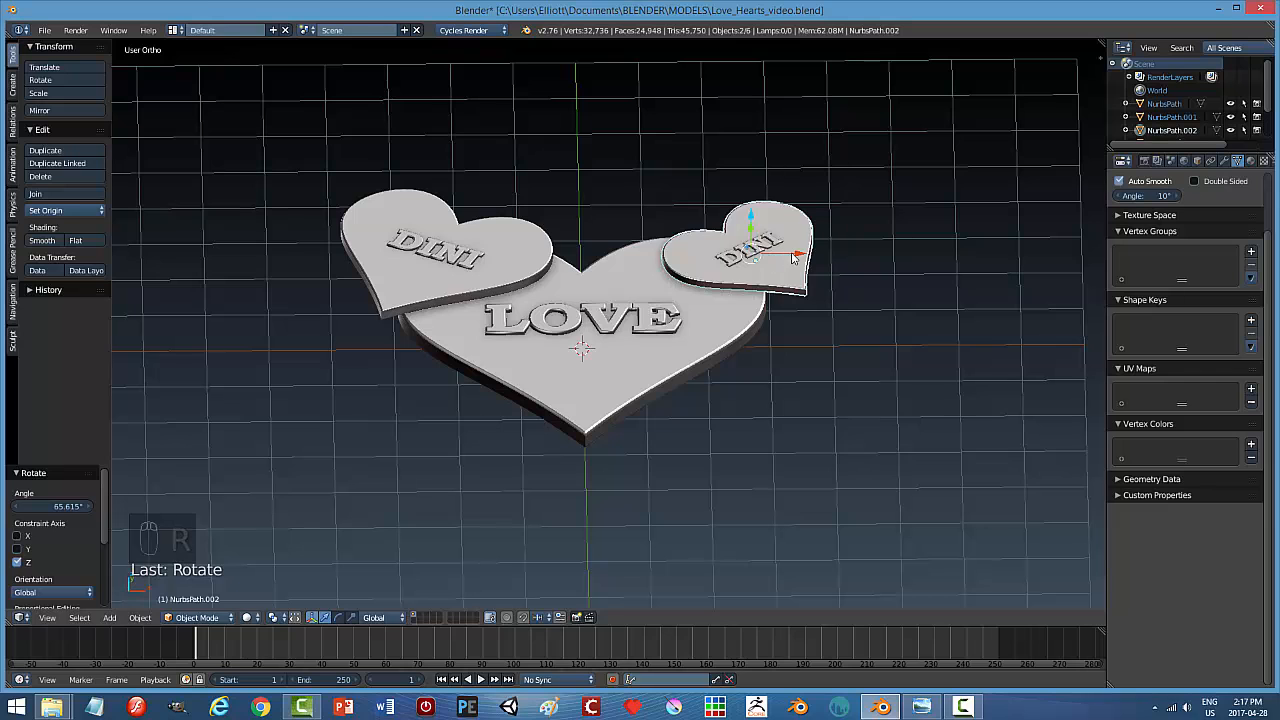
key(g)
key(x)
click(750, 258)
middle_drag(750, 258, 767, 333)
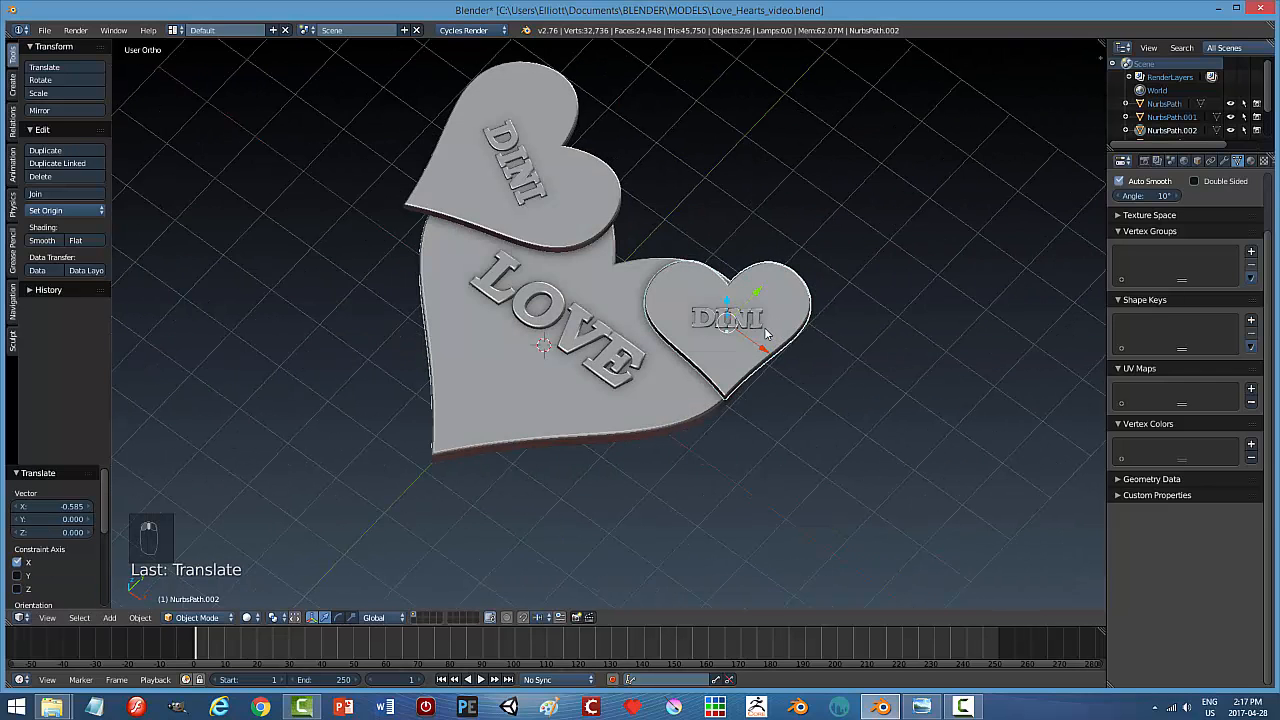
drag(767, 333, 744, 333)
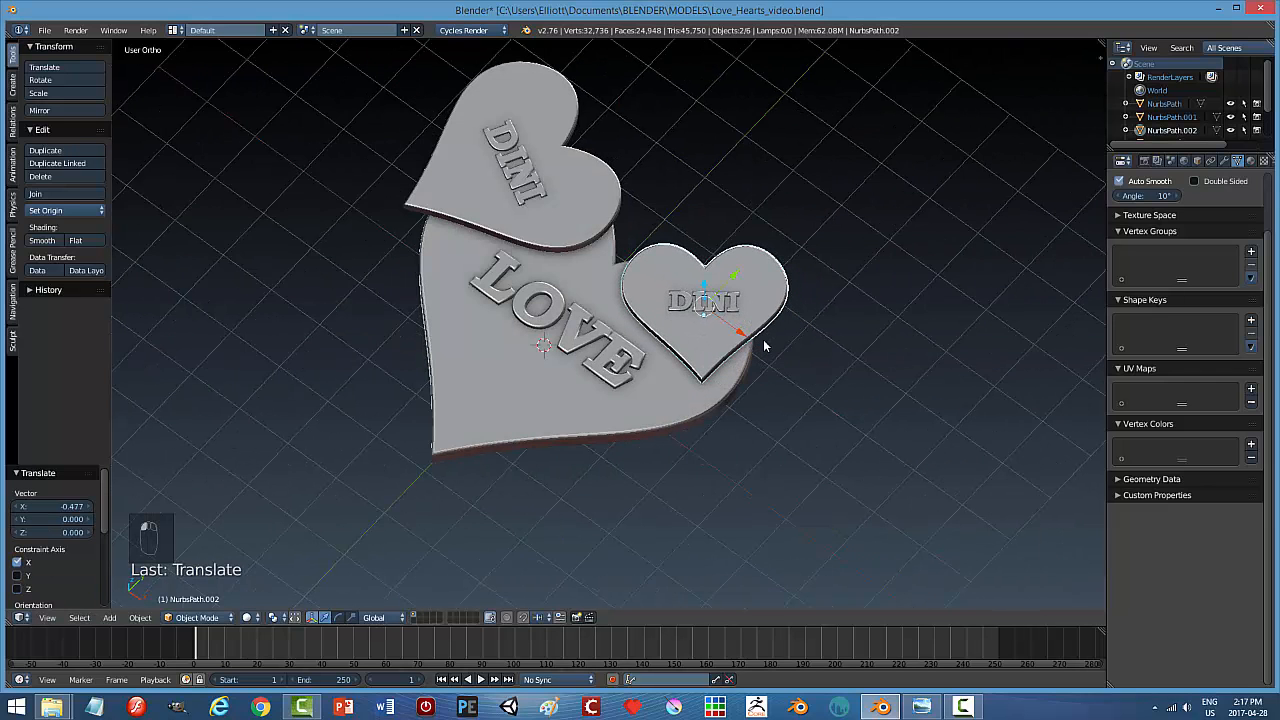
Rotate the smallest heart and its text about -11.7° around global Z, and nudge them along Y and about 0.225 along X.
key(r)
key(z)
click(781, 385)
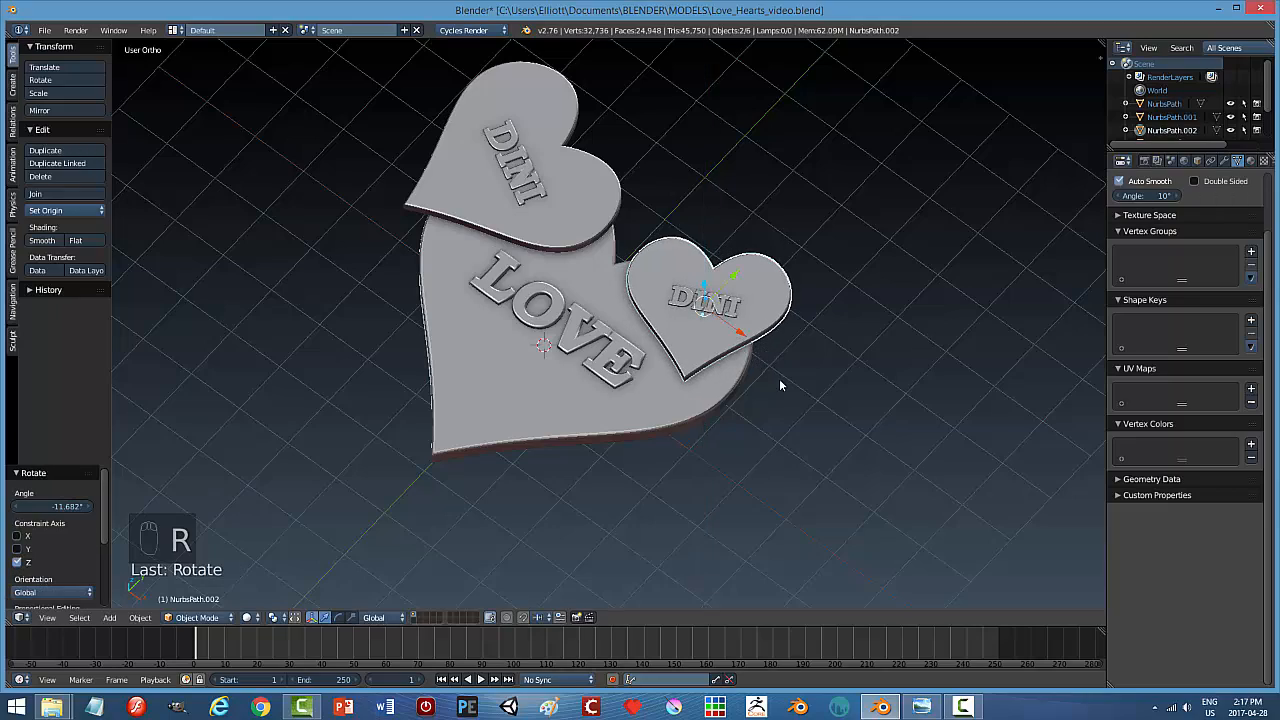
middle_drag(779, 385, 731, 327)
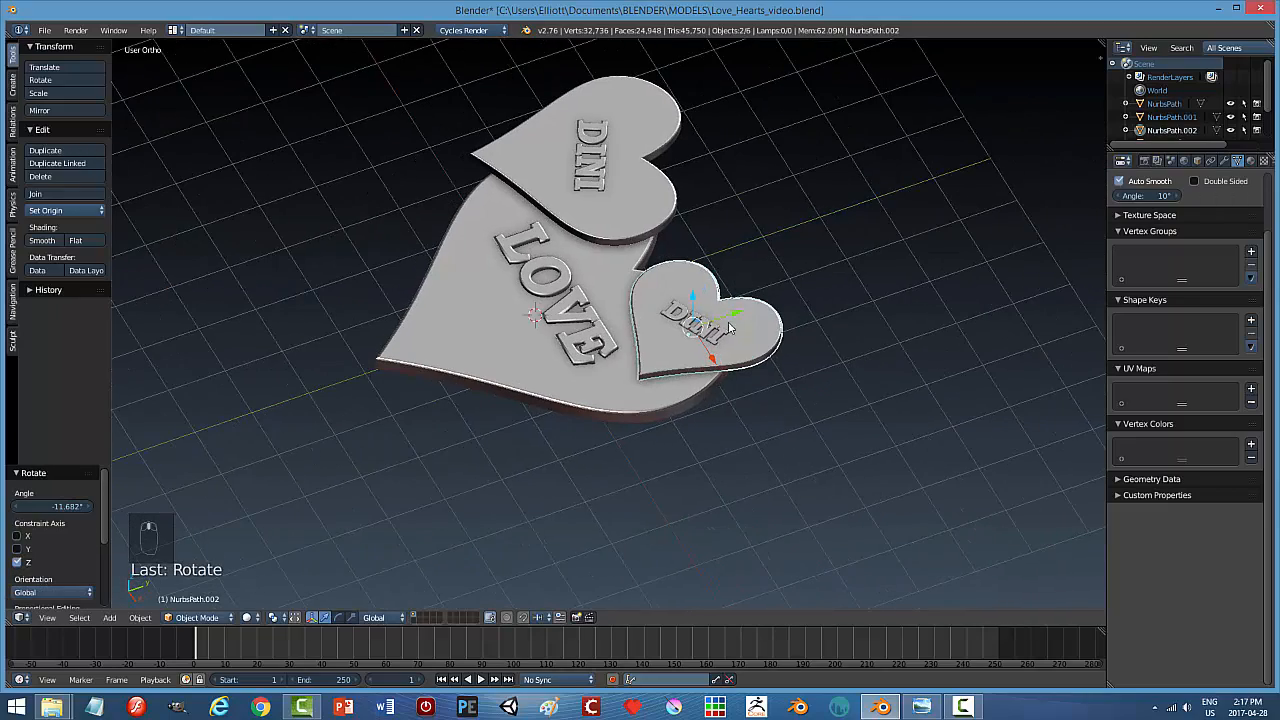
drag(738, 318, 726, 322)
drag(702, 365, 708, 377)
Lower the smallest heart with its text about 0.074 along Z so it rests on the large heart's surface.
middle_drag(782, 425, 827, 366)
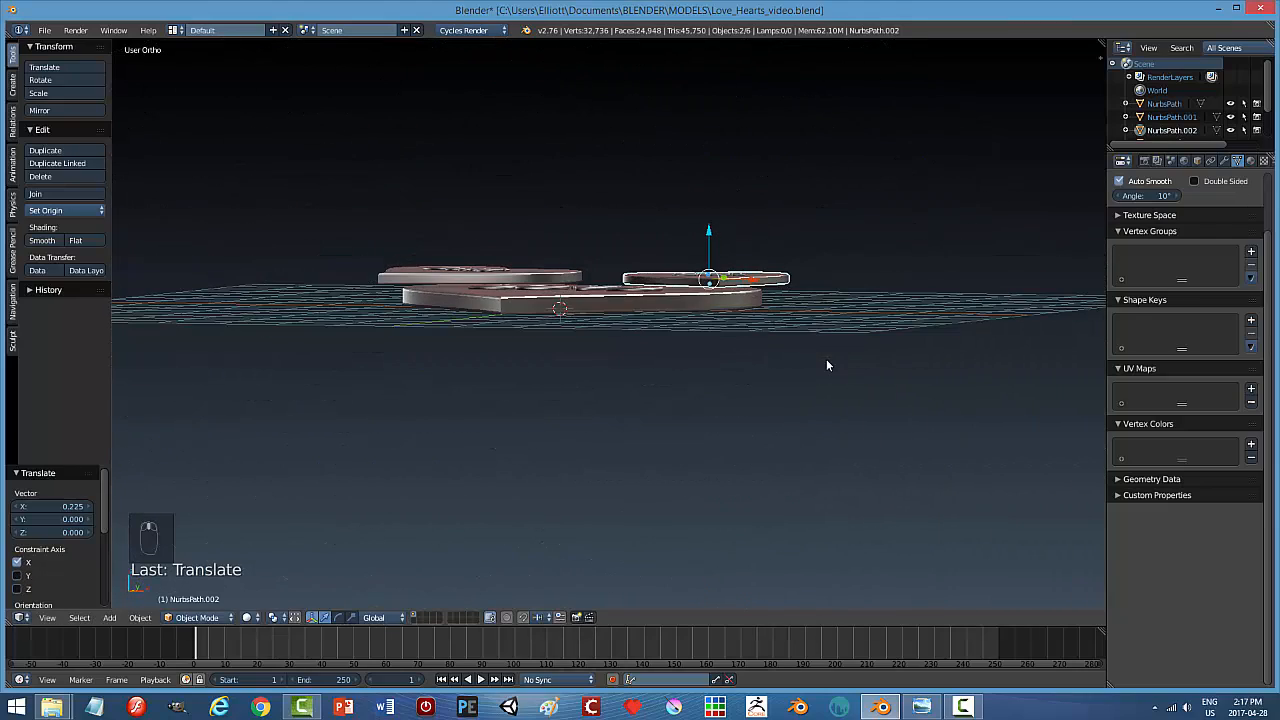
key(KP_3)
scroll(826, 362, up, 5)
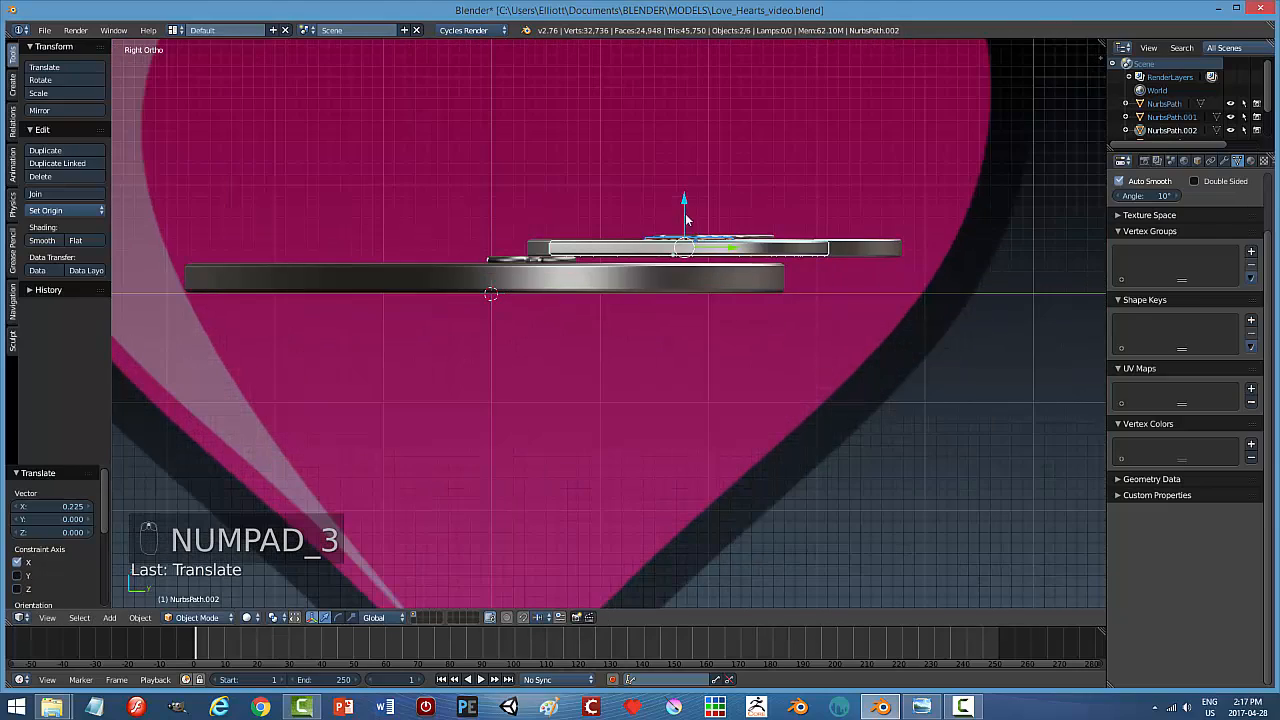
drag(684, 200, 685, 208)
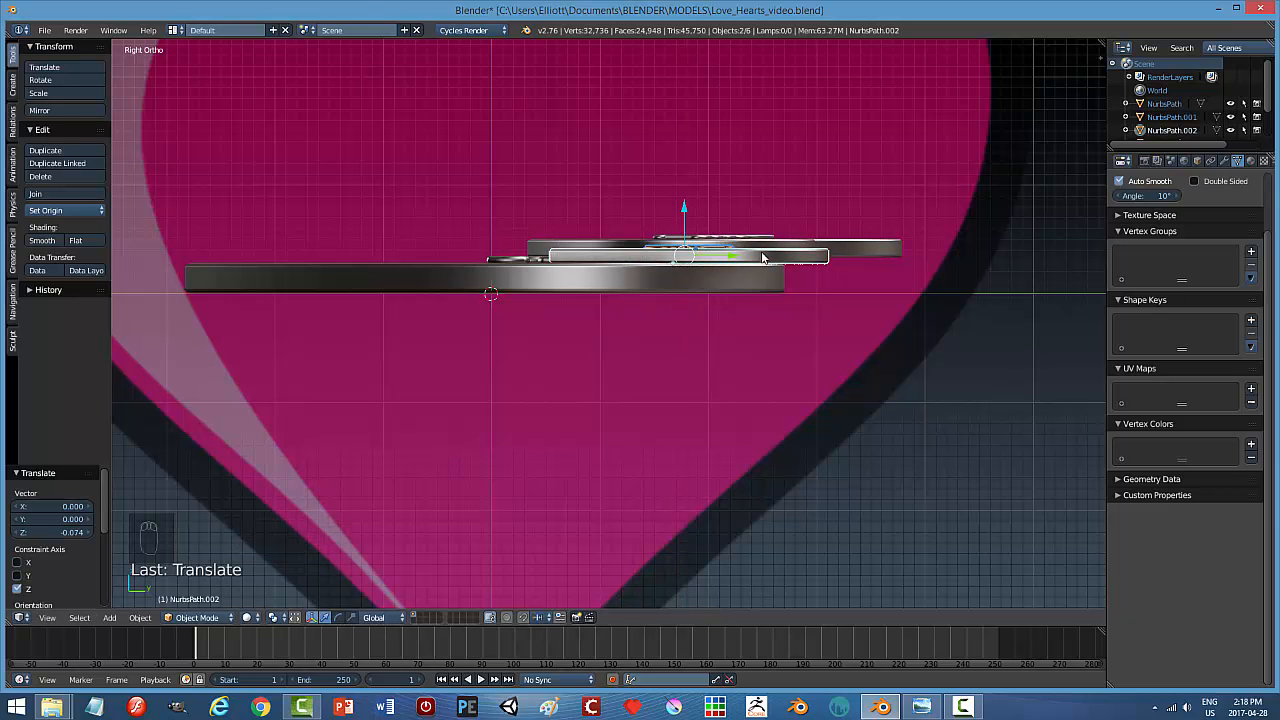
Lower the medium heart with its text about 0.049 along Z so it sits on the large heart.
middle_drag(685, 208, 583, 218)
right_click(590, 216)
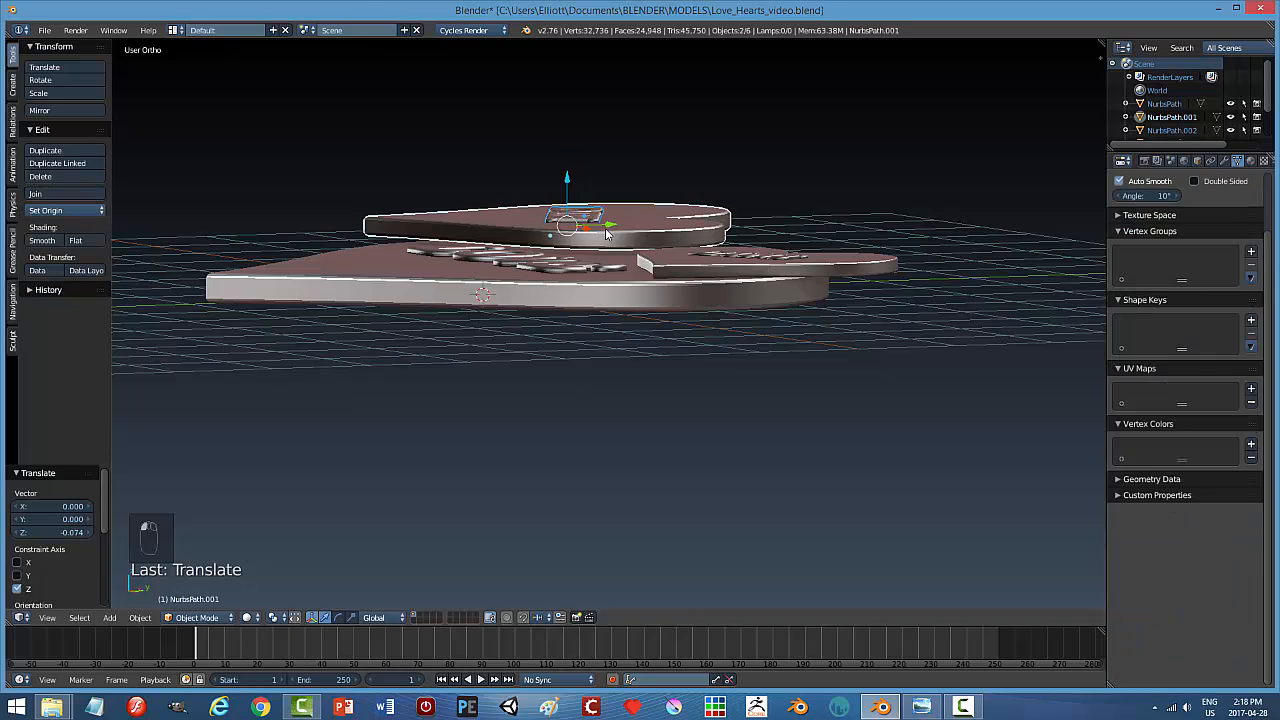
key(KP_3)
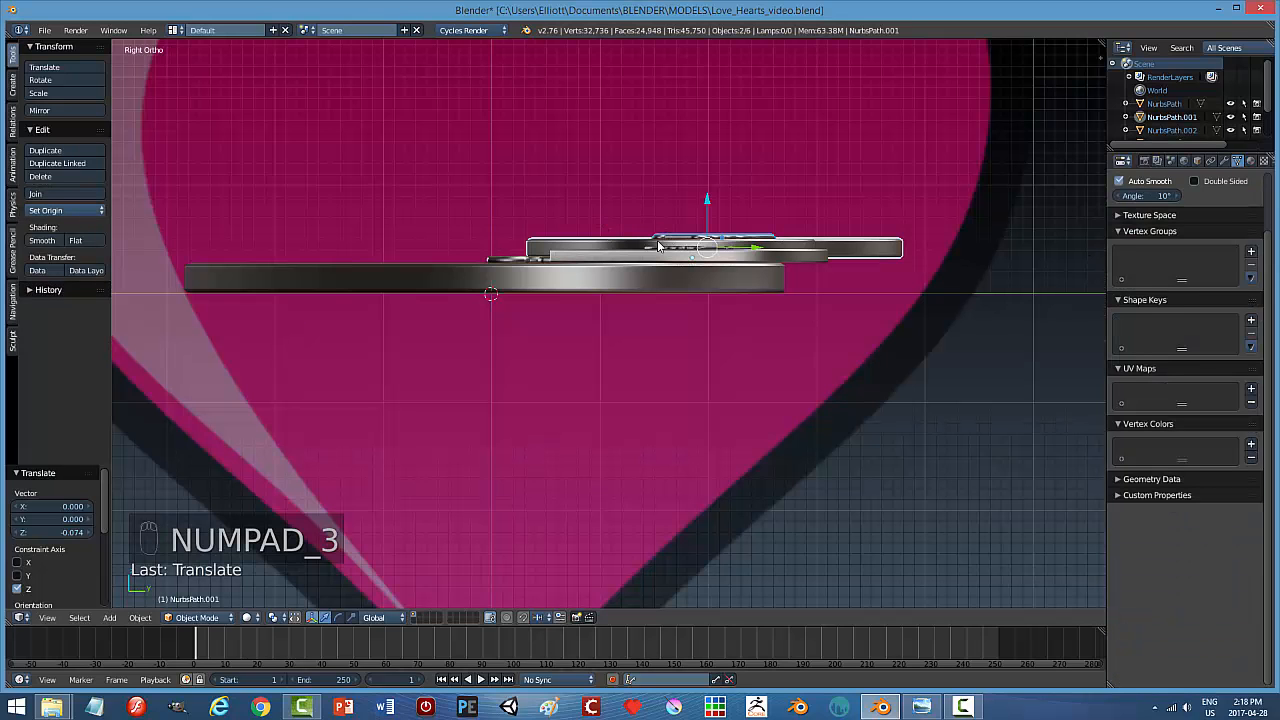
key(ctrl+KP_3)
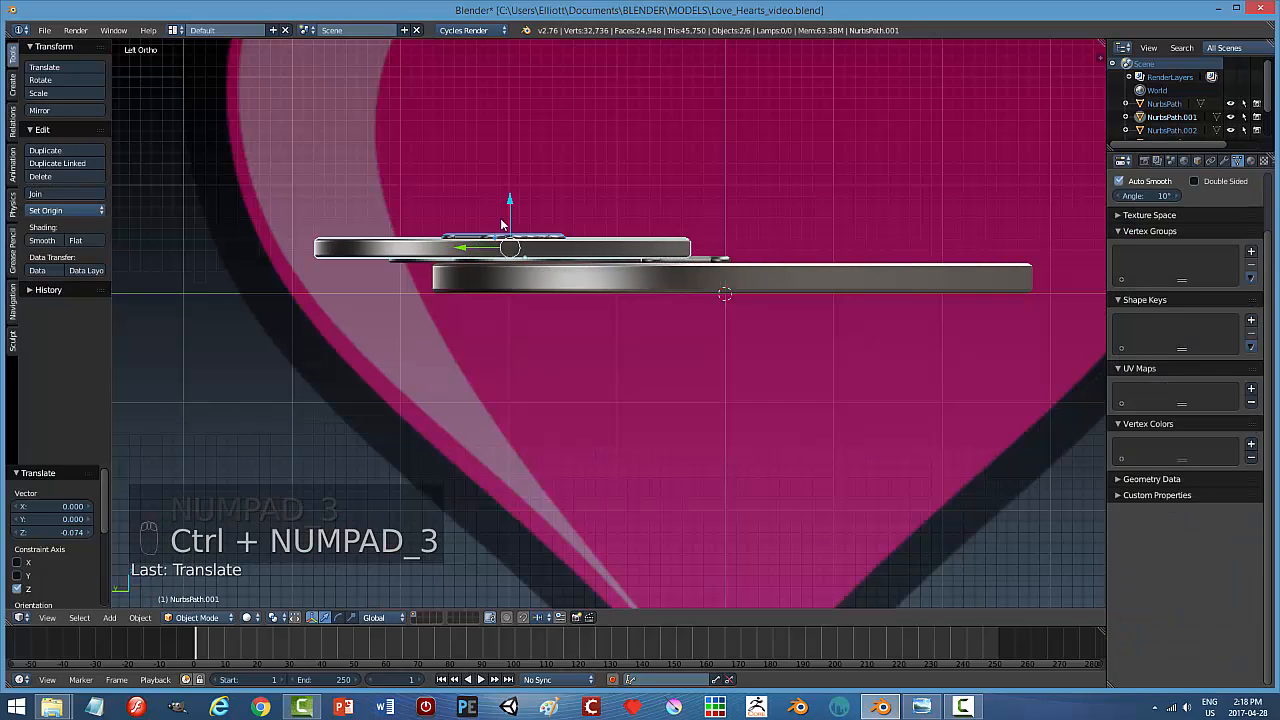
drag(512, 205, 515, 204)
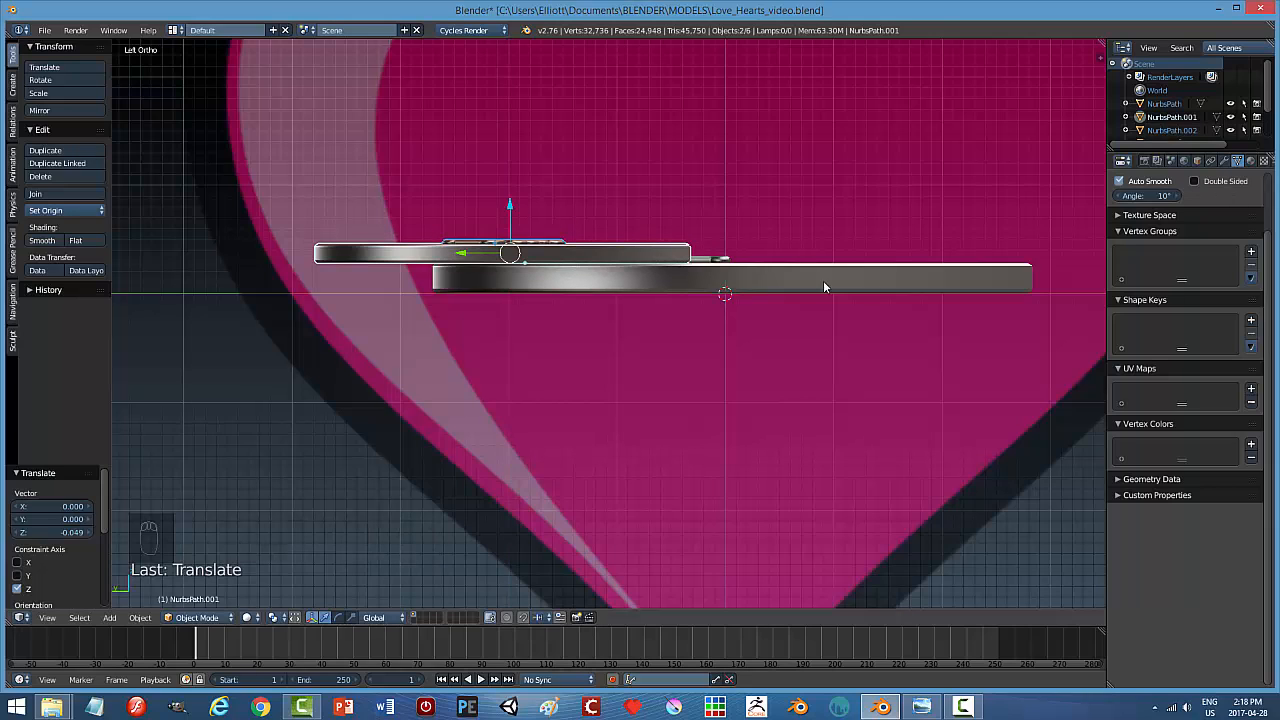
Replace the smallest heart's lettering with a different four-letter first name in capitals, return to Object Mode and deselect everything.
middle_drag(823, 280, 730, 365)
right_click(749, 224)
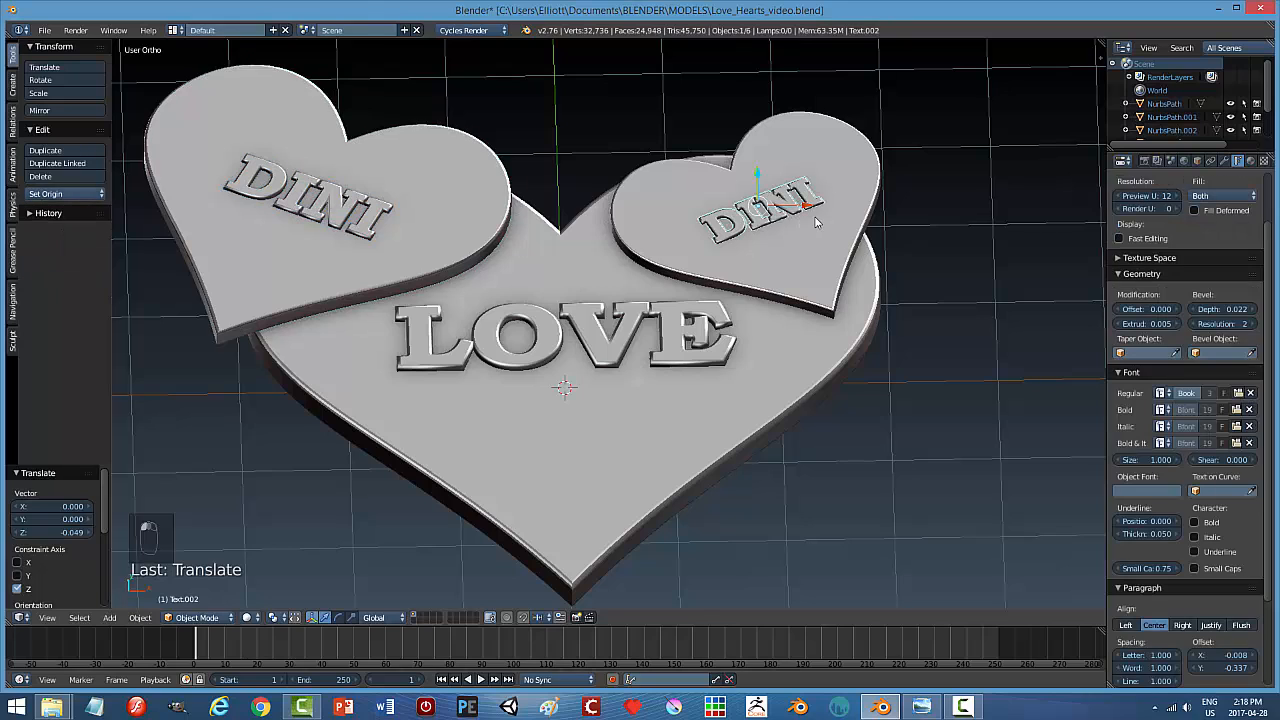
key(Tab)
key(BackSpace)
key(BackSpace)
key(BackSpace)
key(BackSpace)
key(BackSpace)
key(BackSpace)
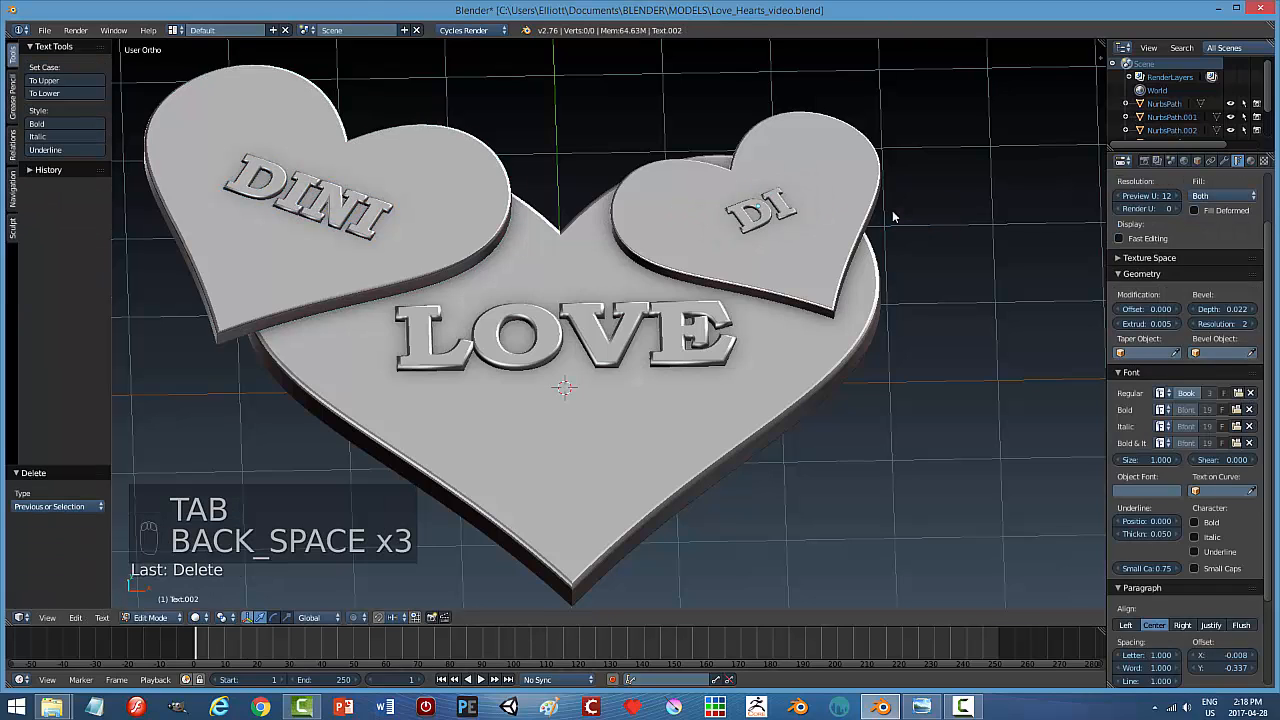
text(LILY)
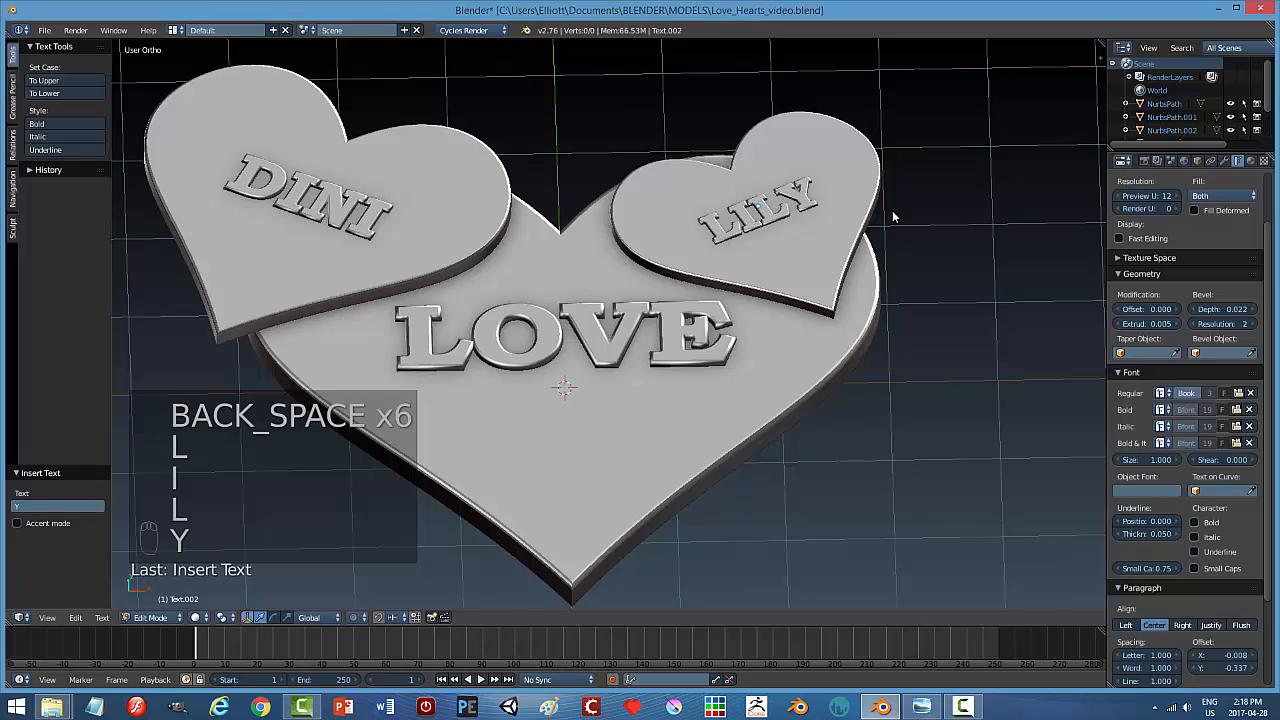
key(Tab)
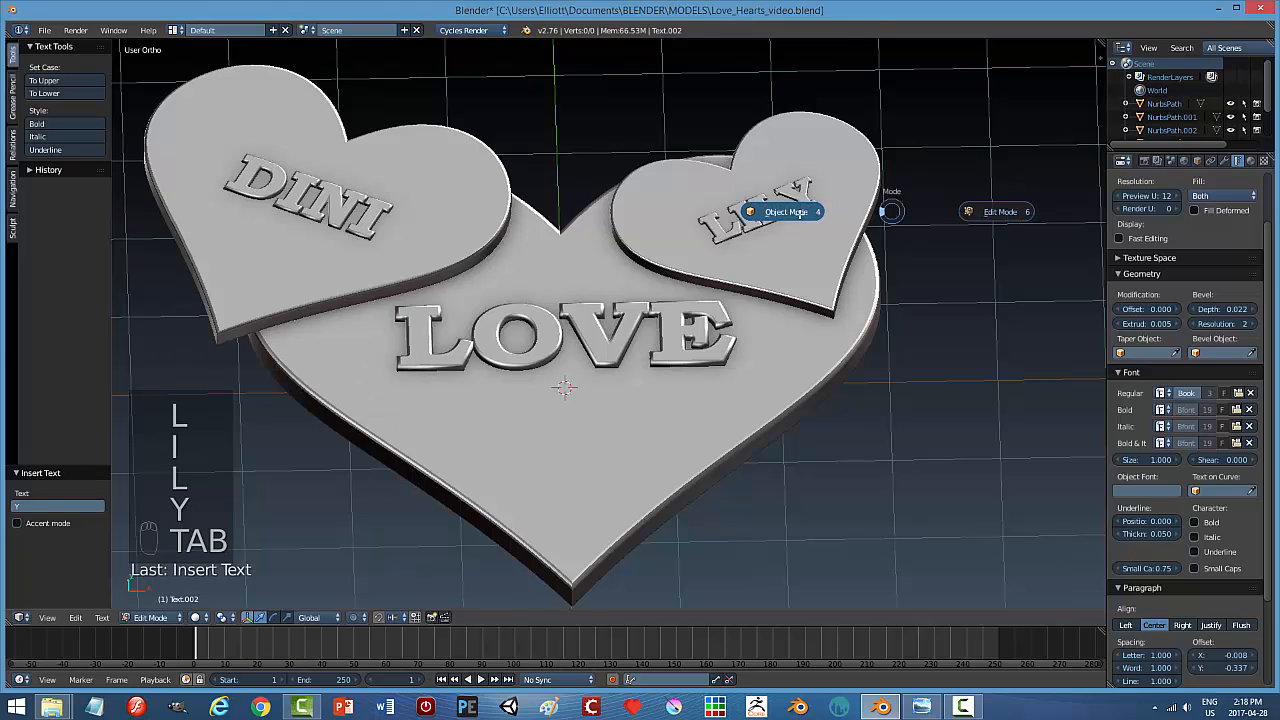
key(a)
key(a)
Show the render settings and make an OpenGL render of the three lettered hearts from an angled view, and close it after inspection.
middle_drag(915, 430, 758, 433)
scroll(868, 424, down, 3)
middle_drag(745, 443, 887, 424)
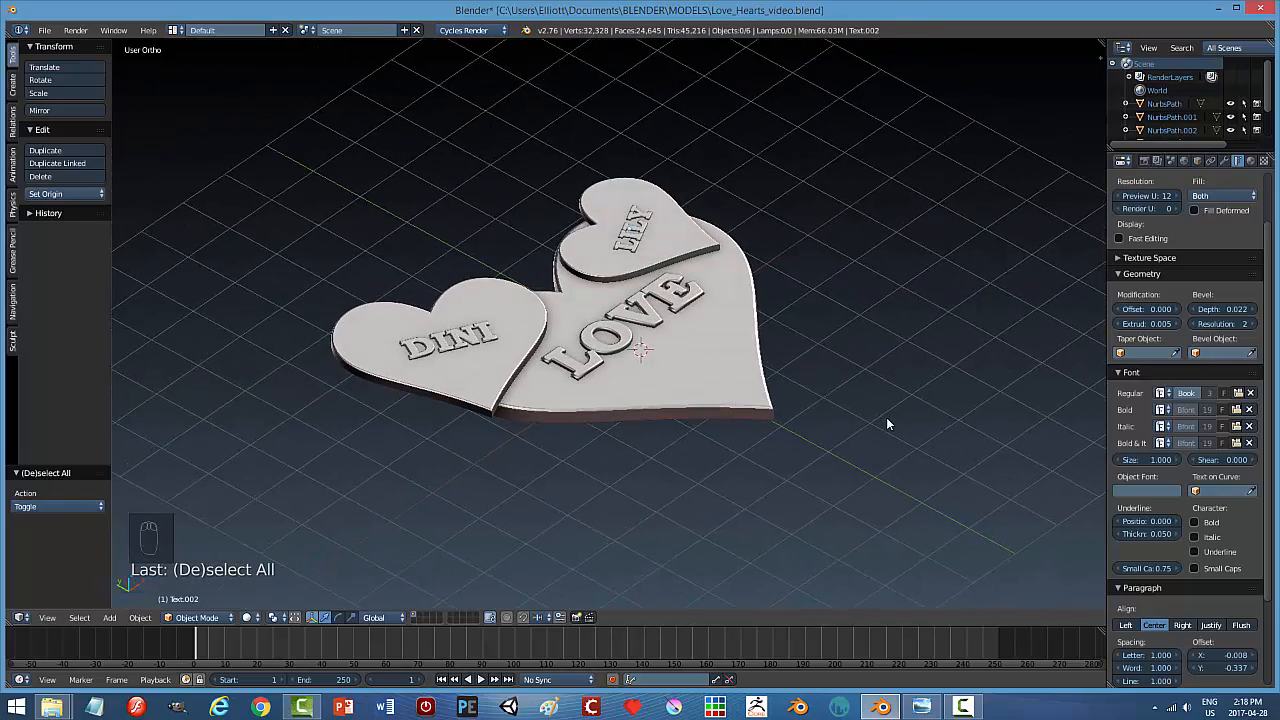
click(1147, 161)
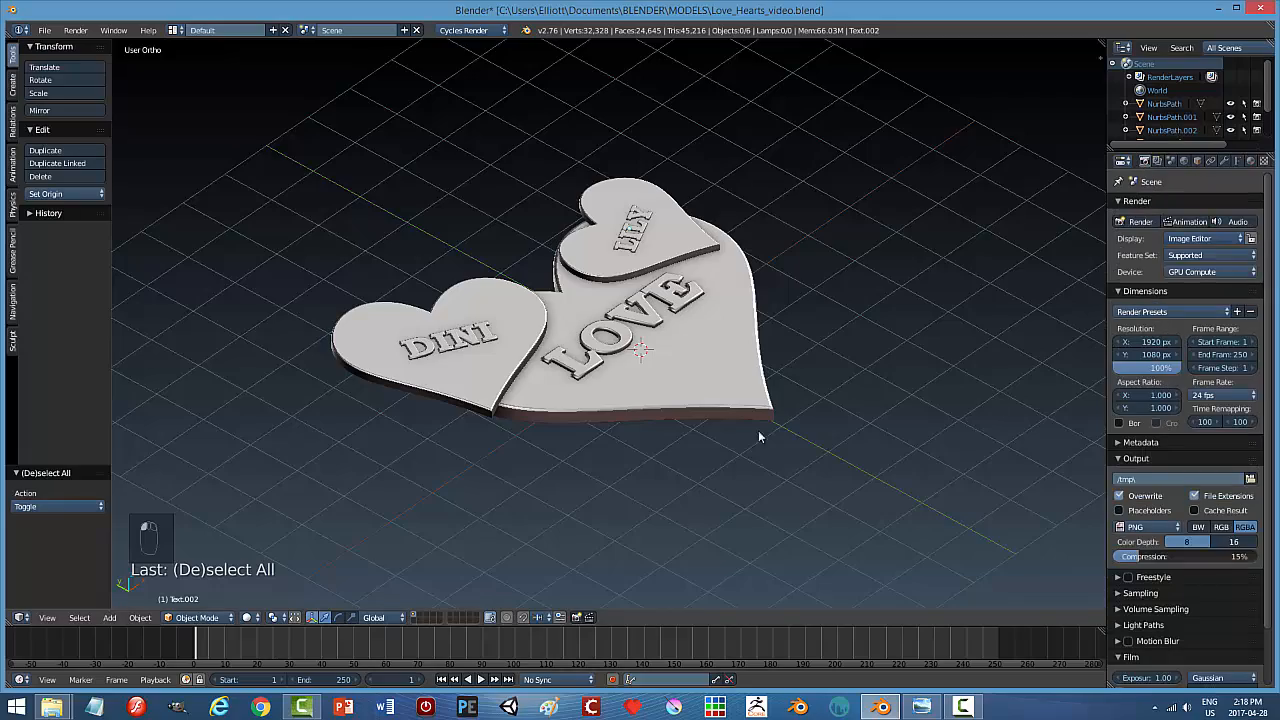
middle_drag(766, 440, 651, 484)
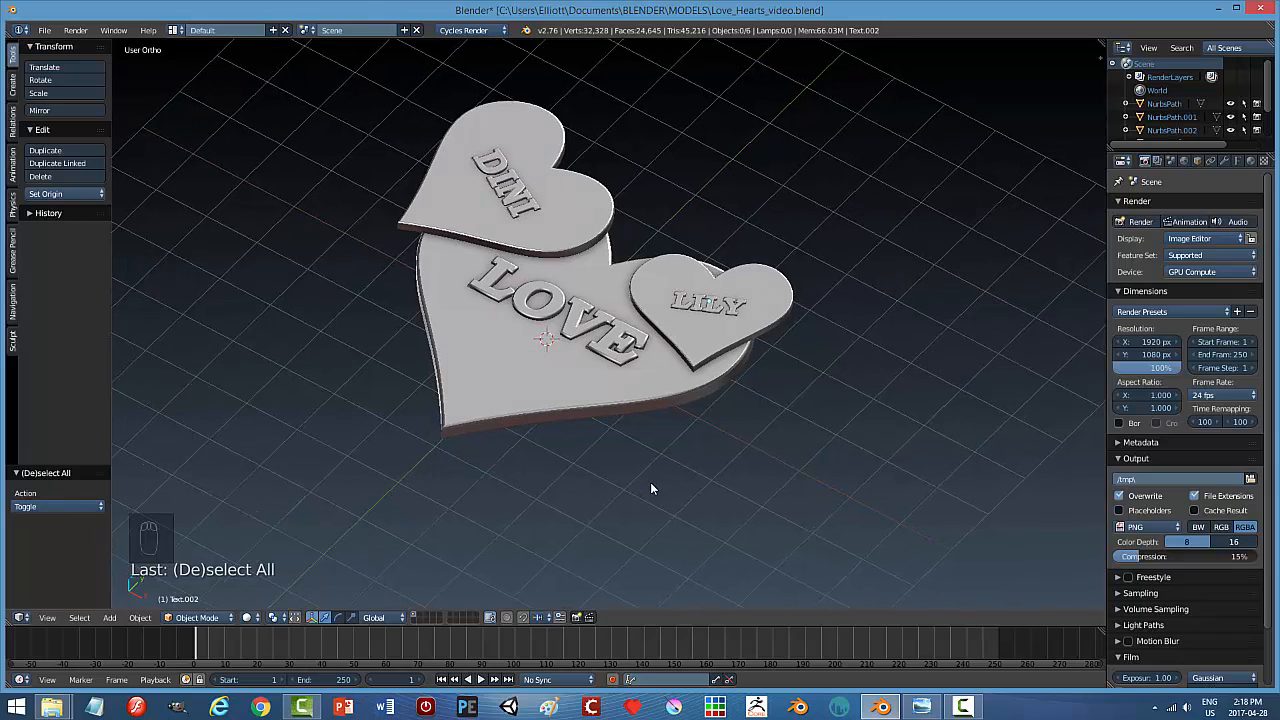
click(576, 618)
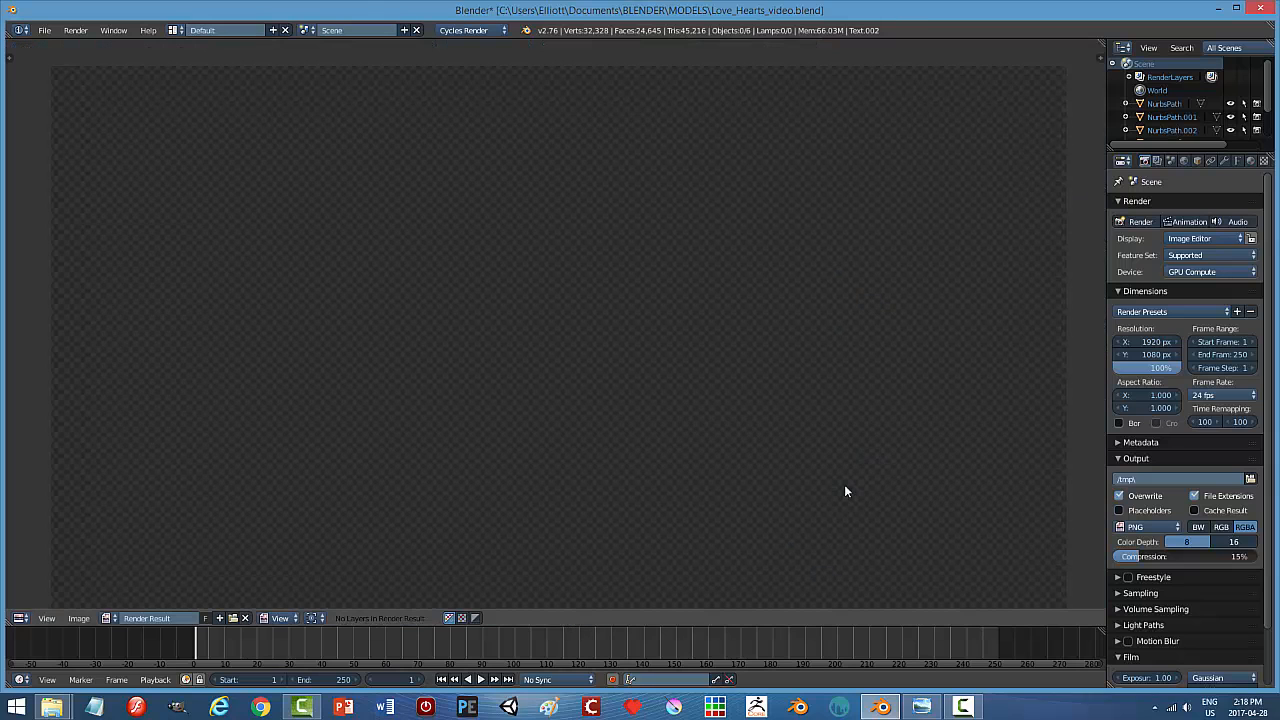
scroll(840, 492, up, 1)
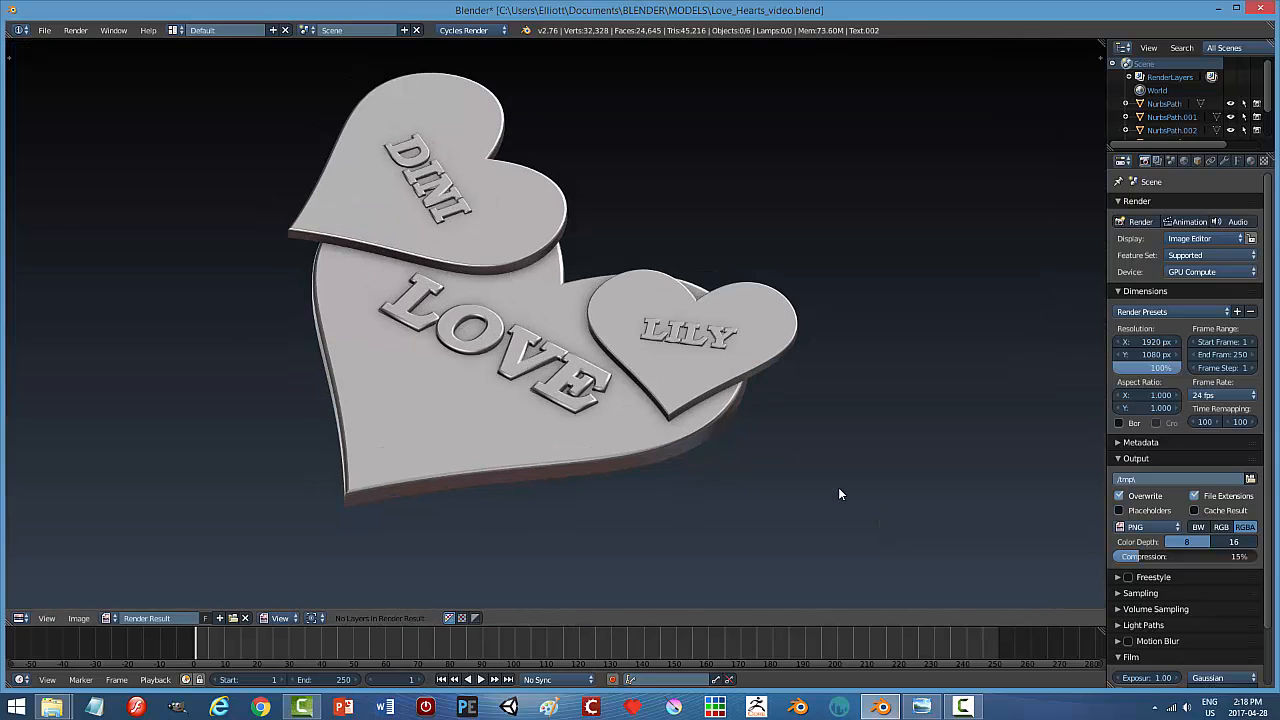
scroll(840, 494, down, 1)
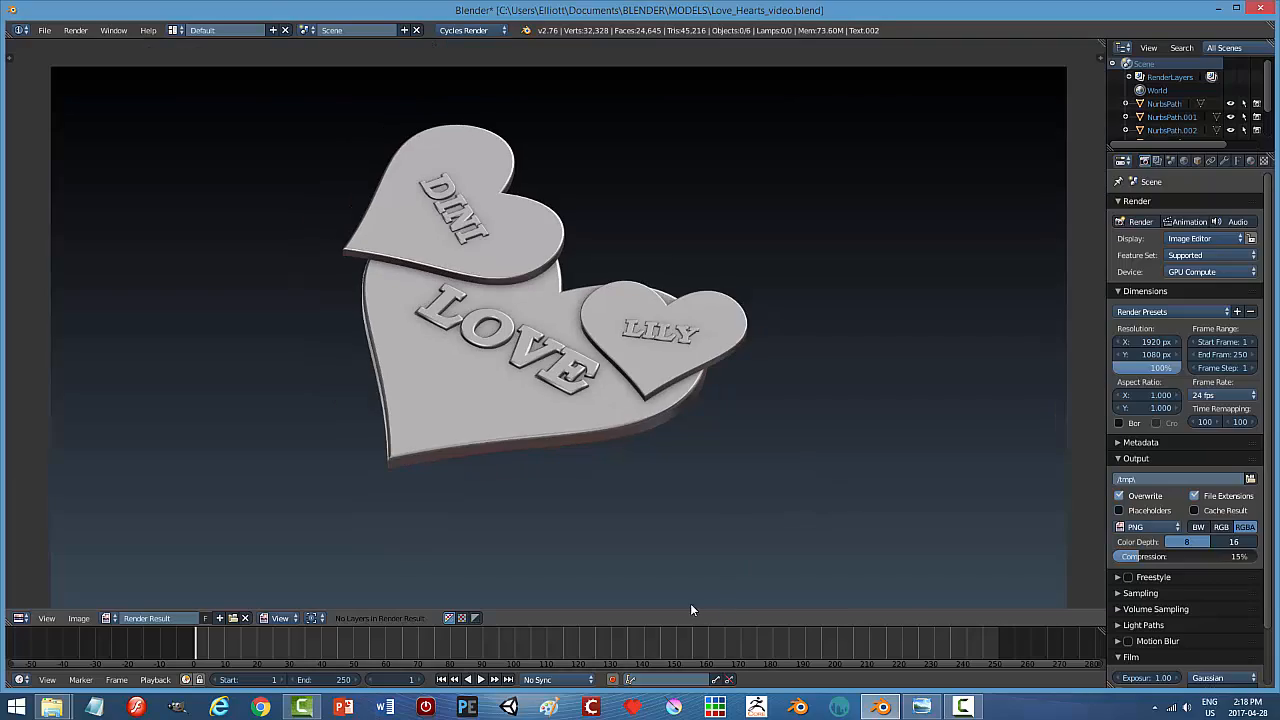
key(Escape)
Make an OpenGL render of the hearts from a closer, more overhead view, and close it after inspection.
middle_drag(798, 519, 884, 548)
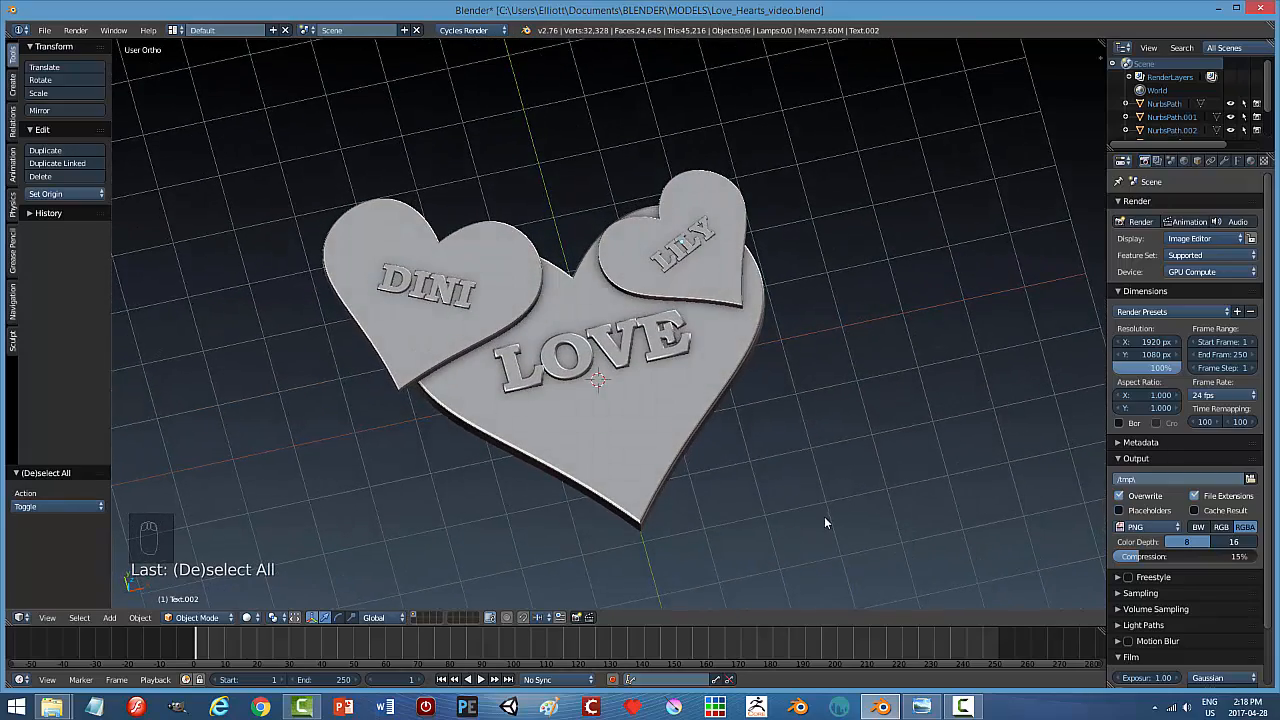
scroll(800, 514, up, 1)
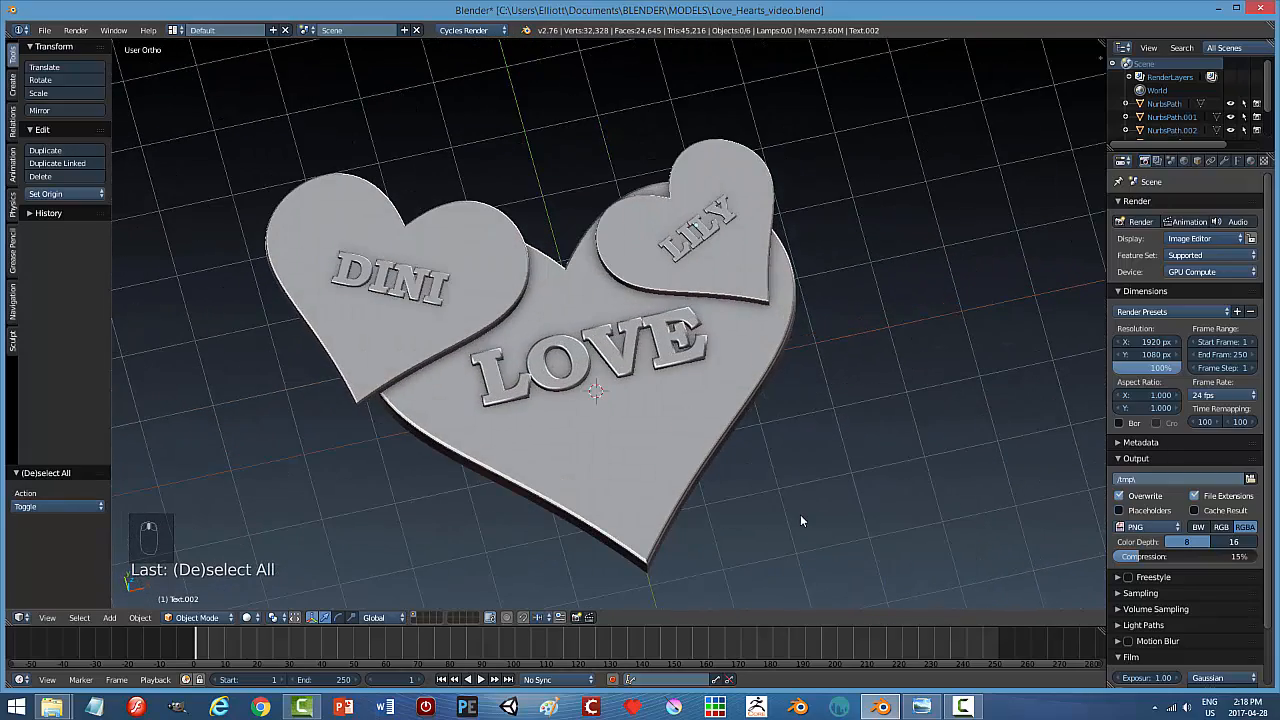
click(577, 618)
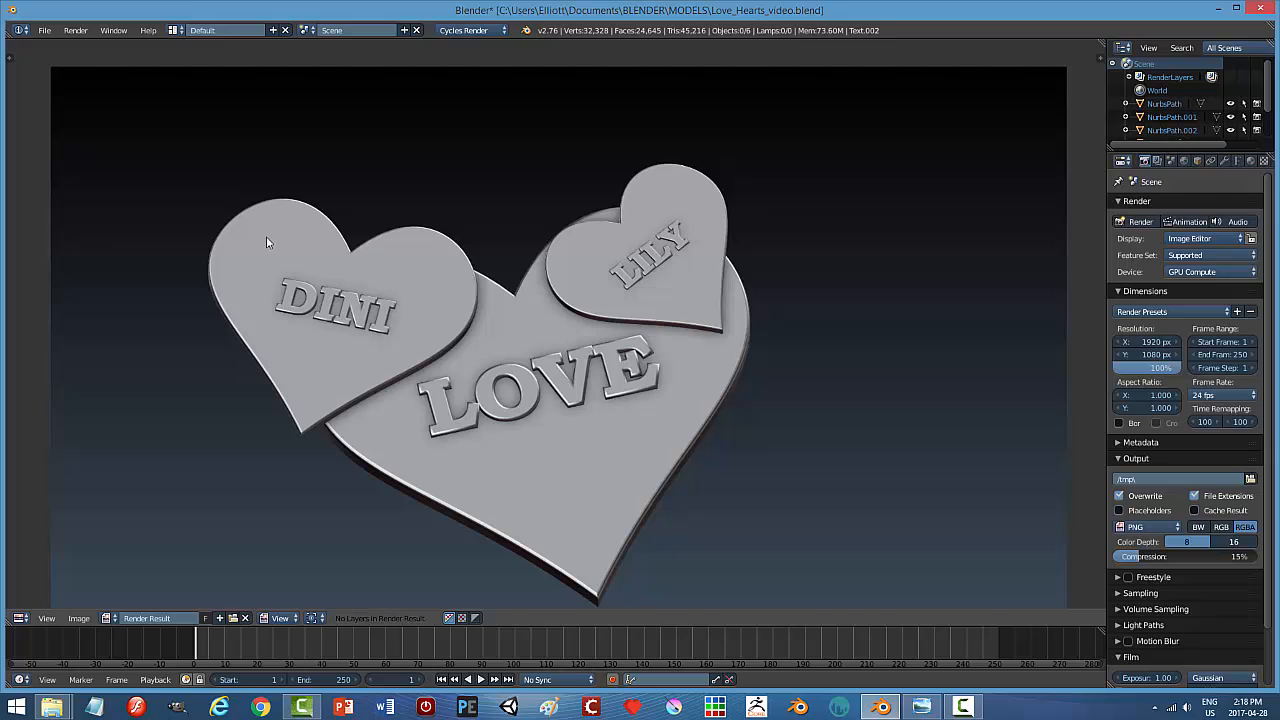
key(Escape)
Make an OpenGL render of the three hearts from a lower oblique view that shows their thickness.
middle_drag(830, 478, 794, 451)
mouse_move(600, 580)
middle_down()
mouse_move(700, 494)
mouse_move(601, 568)
middle_up()
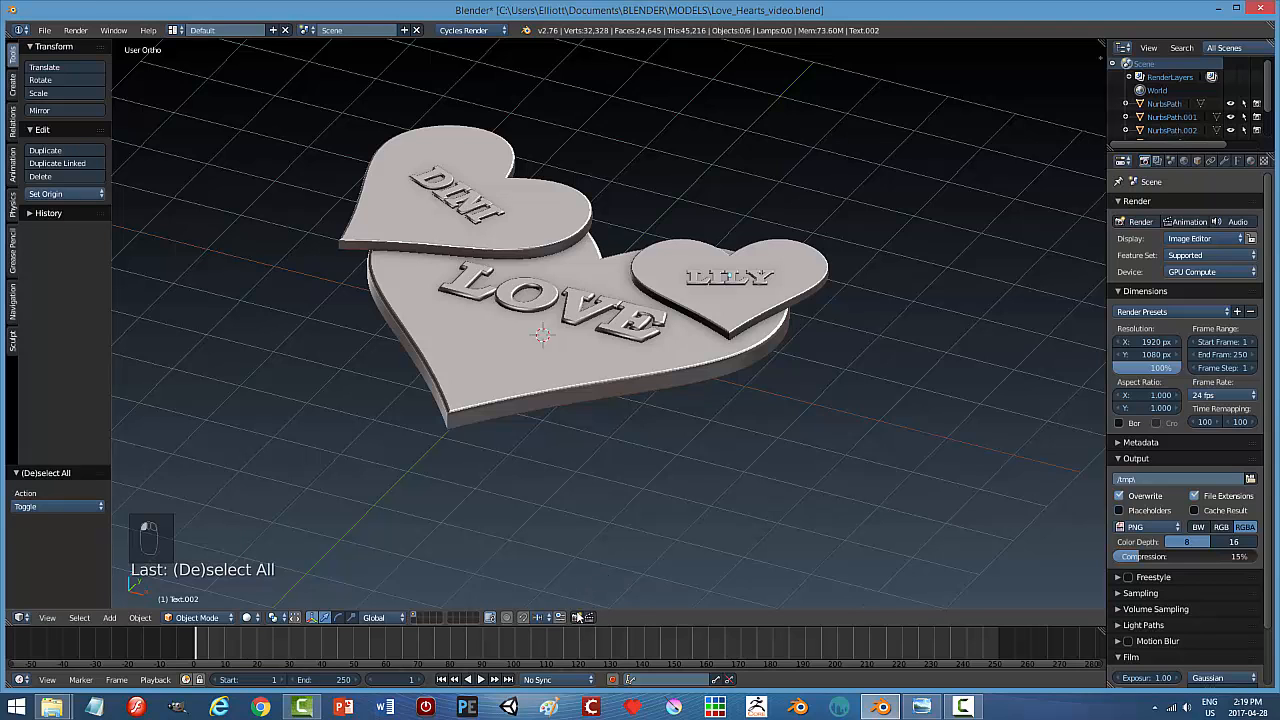
key(F12)
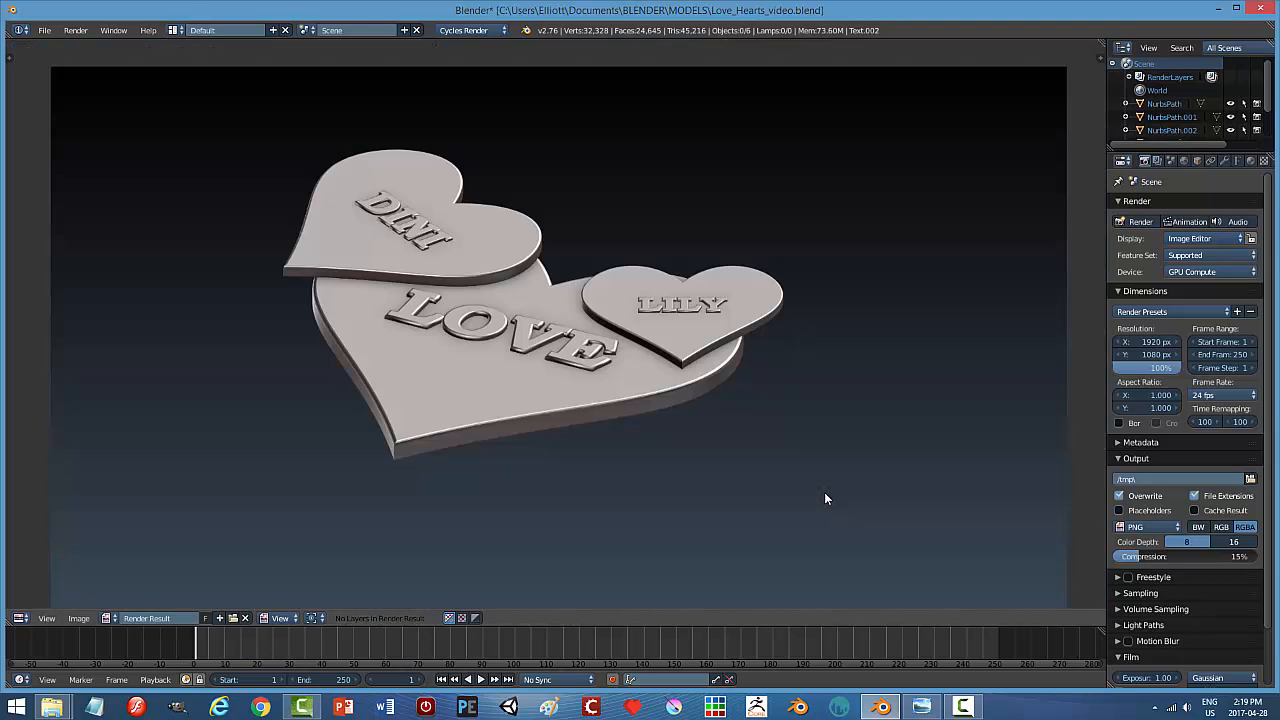